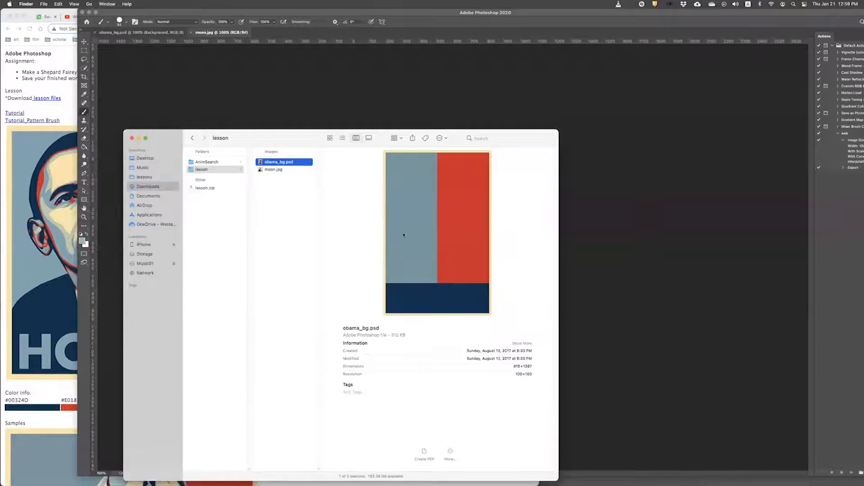
# Step: Preview moon.jpg from the lesson folder in Finder and move the Finder window aside
pyautogui.click(277, 170)
pyautogui.moveTo(285, 143); pyautogui.dragTo(227, 136)
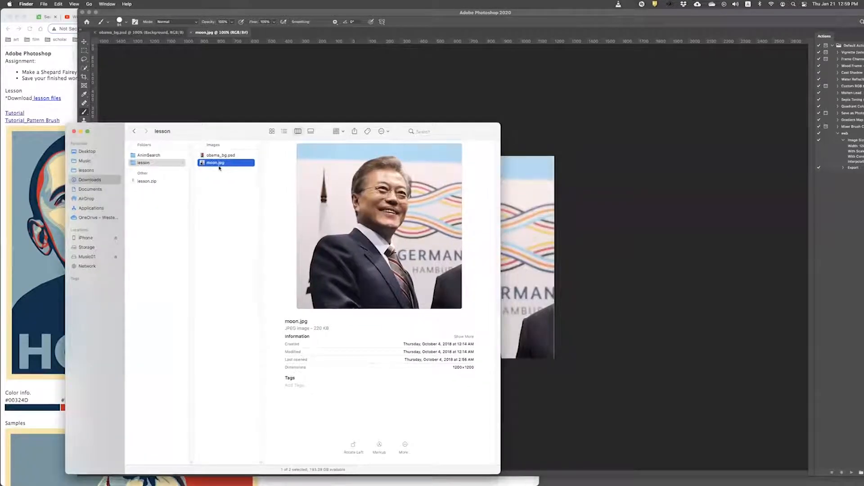
pyautogui.moveTo(242, 136); pyautogui.dragTo(244, 205)
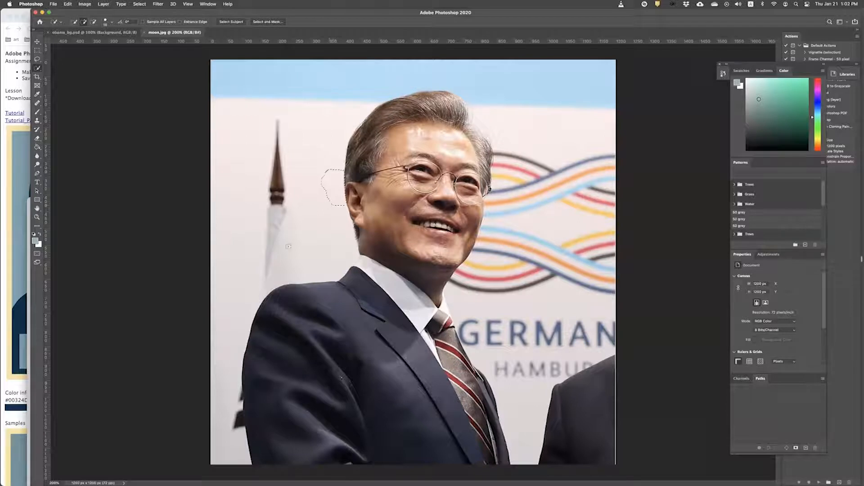
# Step: Quick-select the background beside the man's head and enlarge the selection brush
pyautogui.moveTo(324, 184)
pyautogui.mouseDown()
pyautogui.moveTo(276, 209)
pyautogui.moveTo(405, 76)
pyautogui.mouseUp()
pyautogui.click(111, 24)
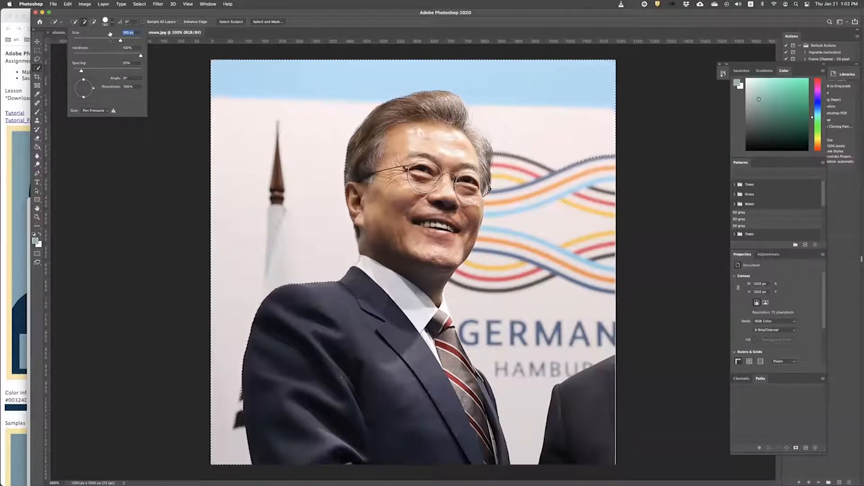
pyautogui.press('Return')
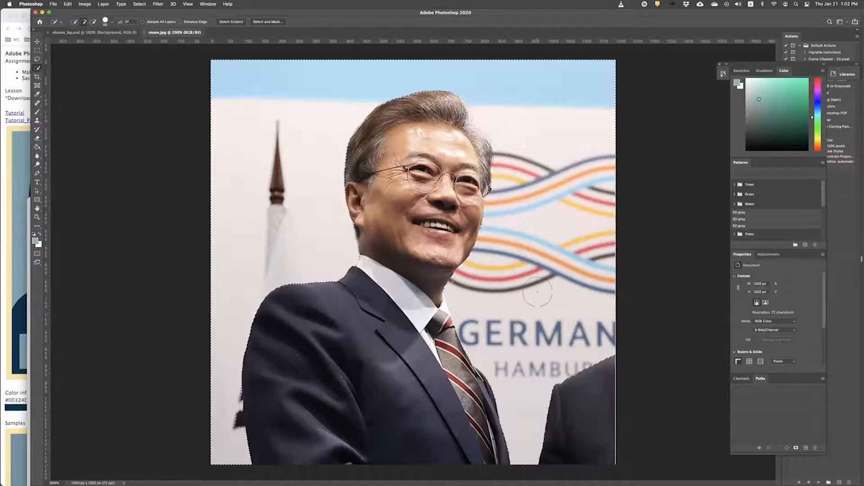
# Step: Add the dark lower-right figure to the selection
pyautogui.click(570, 396)
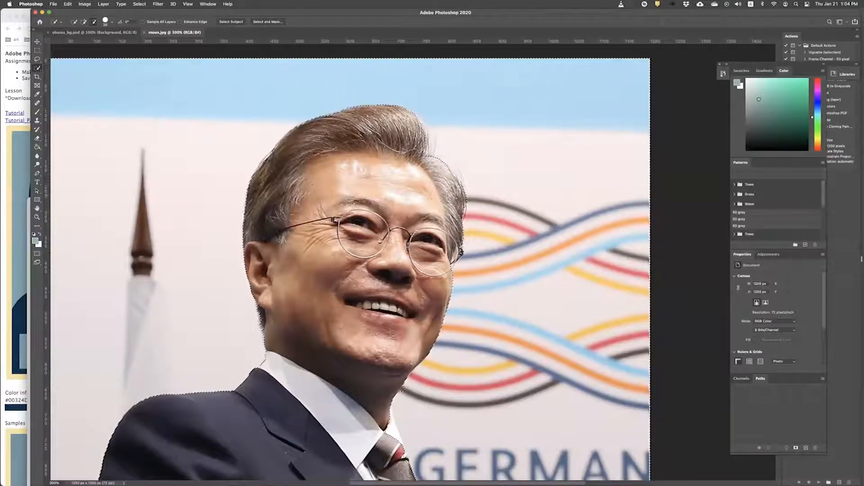
pyautogui.moveTo(386, 311); pyautogui.dragTo(375, 178)
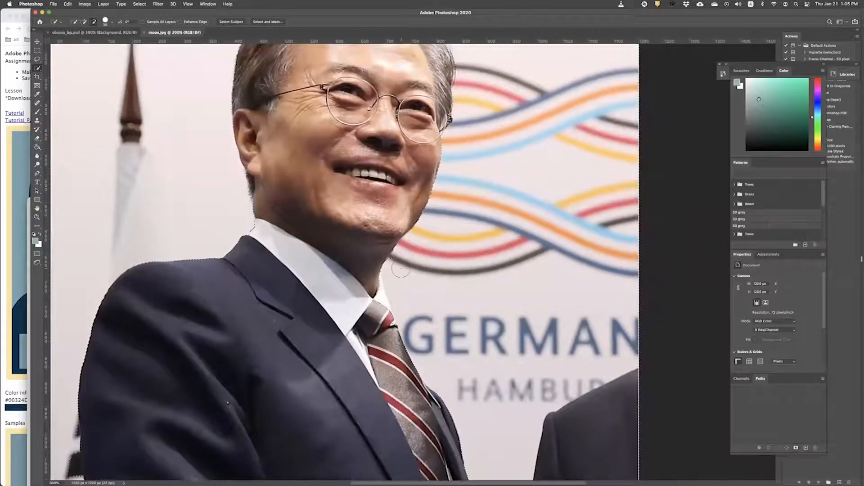
pyautogui.scroll(1, 401, 270)
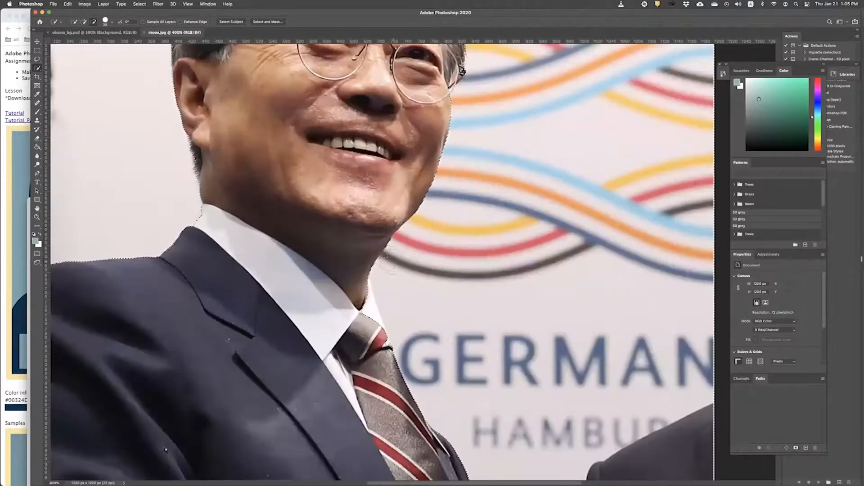
# Step: In Subtract mode, trim the selection bump beside the neck
pyautogui.click(84, 23)
pyautogui.click(385, 265)
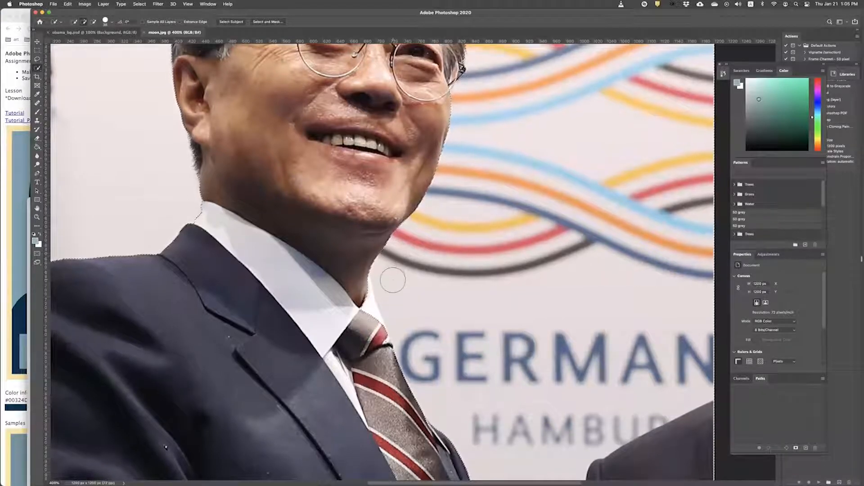
pyautogui.scroll(2, 393, 279)
pyautogui.scroll(1, 392, 282)
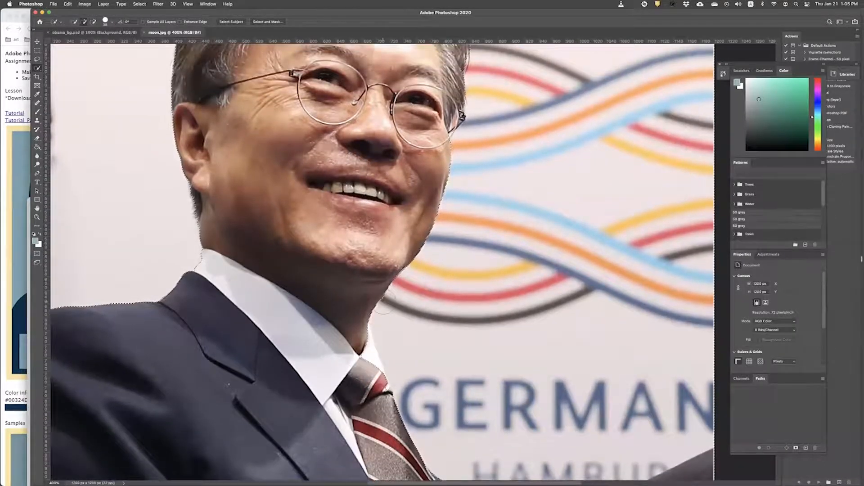
pyautogui.scroll(6, 382, 310)
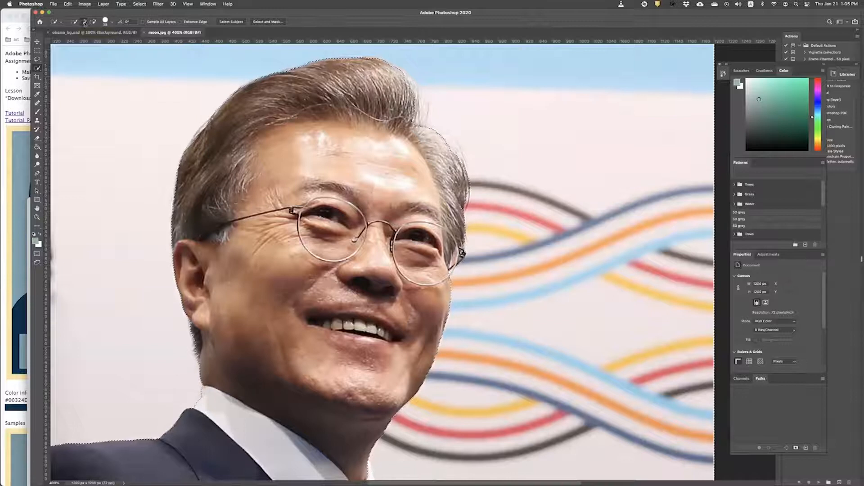
pyautogui.scroll(-4, 381, 261)
pyautogui.scroll(-1, 337, 296)
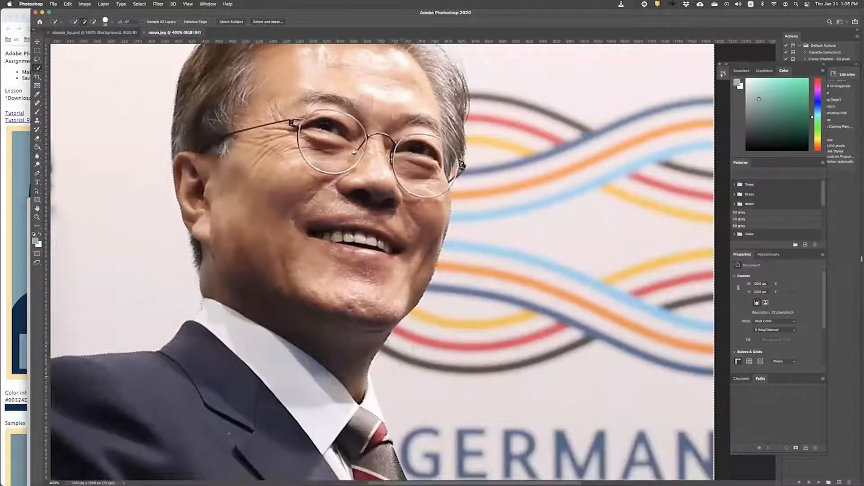
pyautogui.scroll(-2, 404, 296)
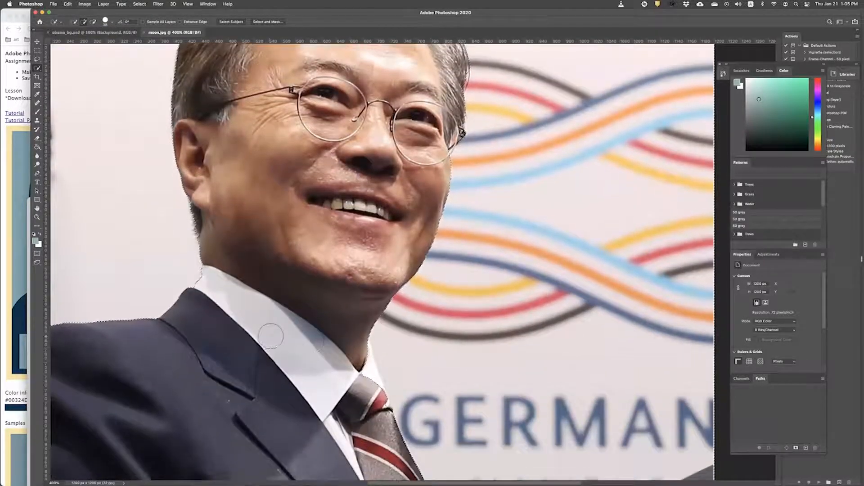
pyautogui.moveTo(274, 331)
pyautogui.mouseDown()
pyautogui.moveTo(448, 214)
pyautogui.moveTo(421, 204)
pyautogui.mouseUp()
pyautogui.scroll(-10, 447, 214)
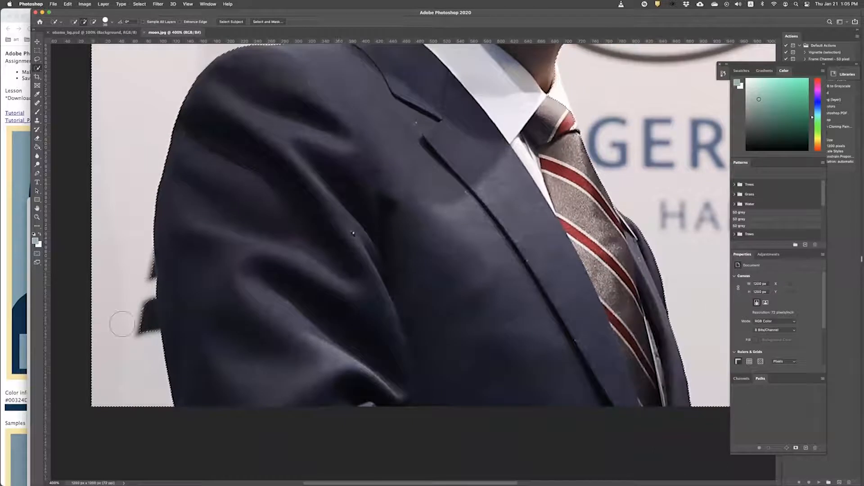
# Step: Add the jacket-edge bump, then tighten the collar and tie edge with an 18 px brush
pyautogui.click(143, 300)
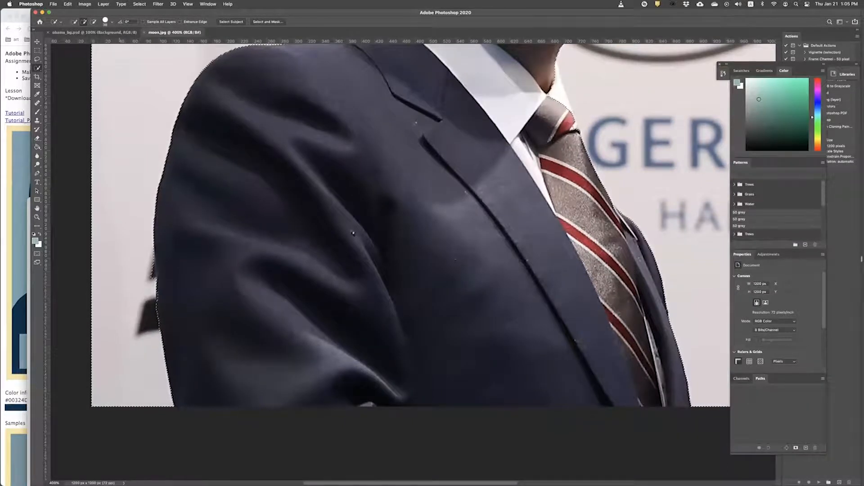
pyautogui.click(108, 21)
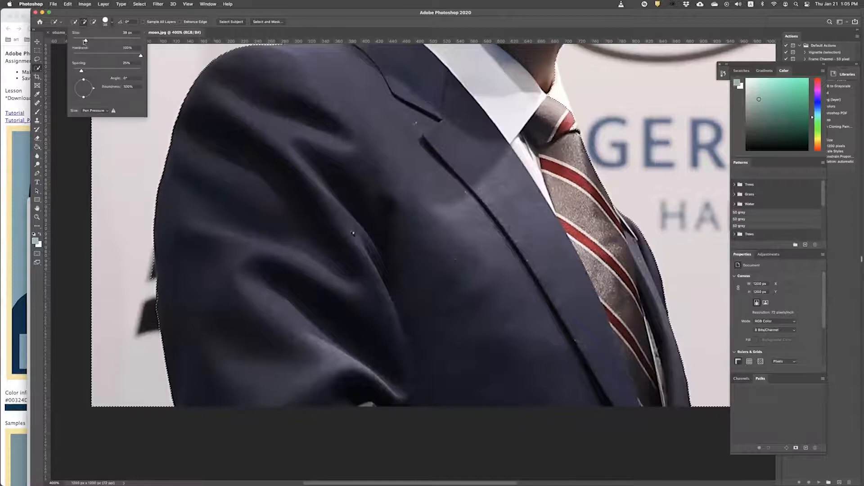
pyautogui.moveTo(80, 41); pyautogui.dragTo(79, 41)
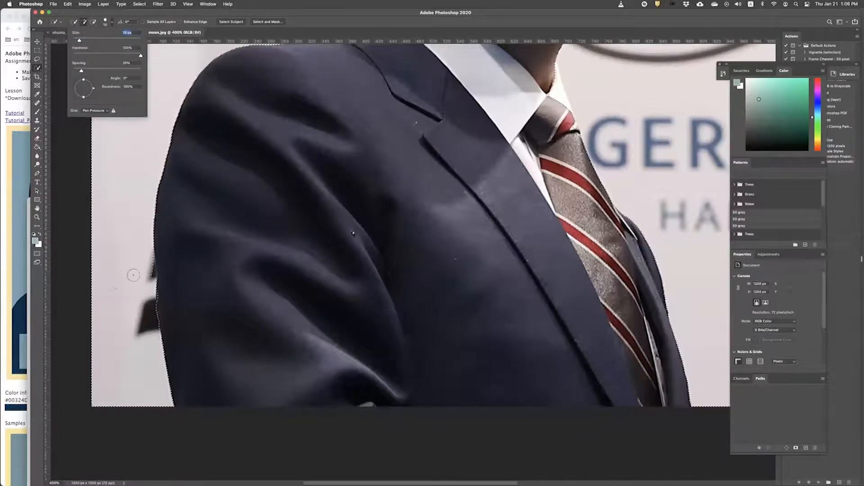
pyautogui.click(149, 261)
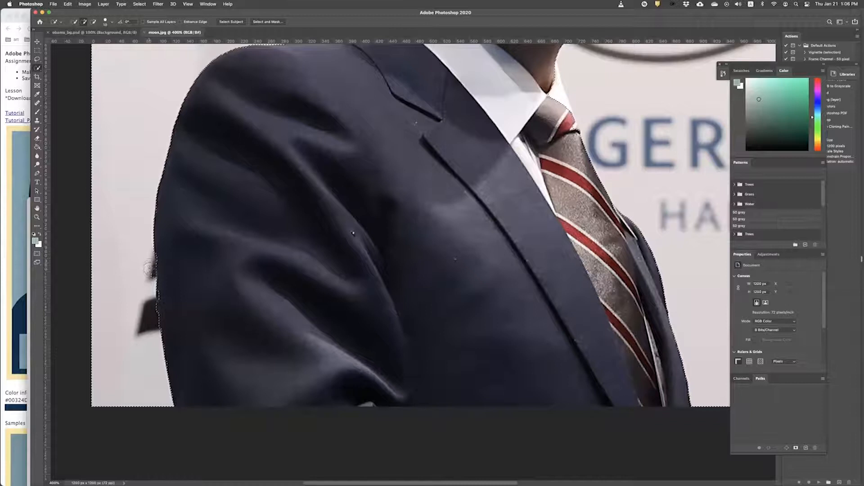
pyautogui.moveTo(528, 192); pyautogui.dragTo(295, 377)
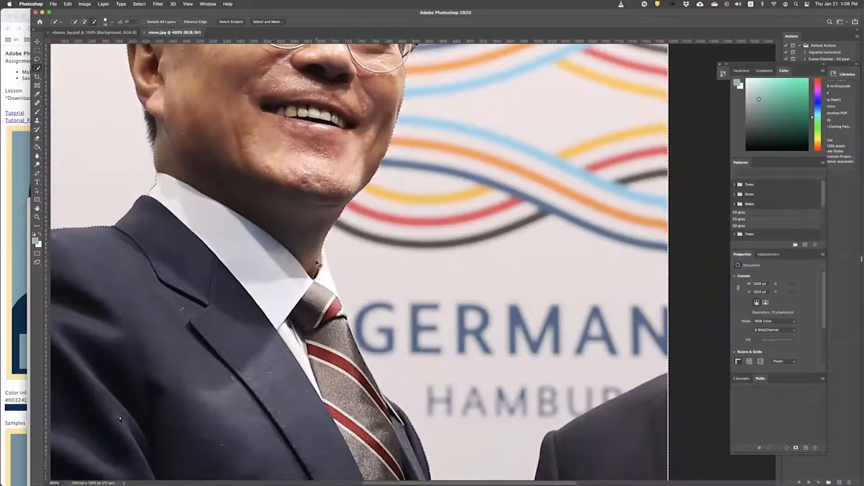
pyautogui.press('super+equal')
pyautogui.press('super+equal')
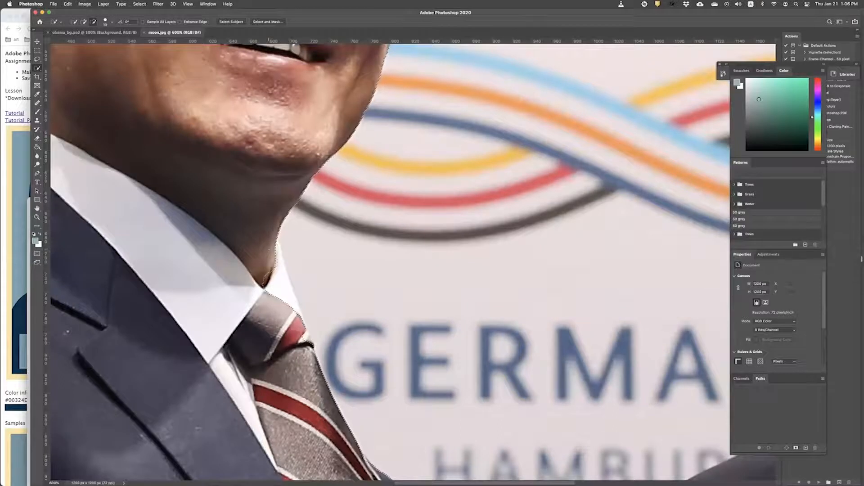
pyautogui.moveTo(278, 280); pyautogui.dragTo(287, 304)
# Step: At 1200% zoom, refine the edge beside the tie knot with a 10 px brush
pyautogui.press('super+equal')
pyautogui.press('super+equal')
pyautogui.press('super+equal')
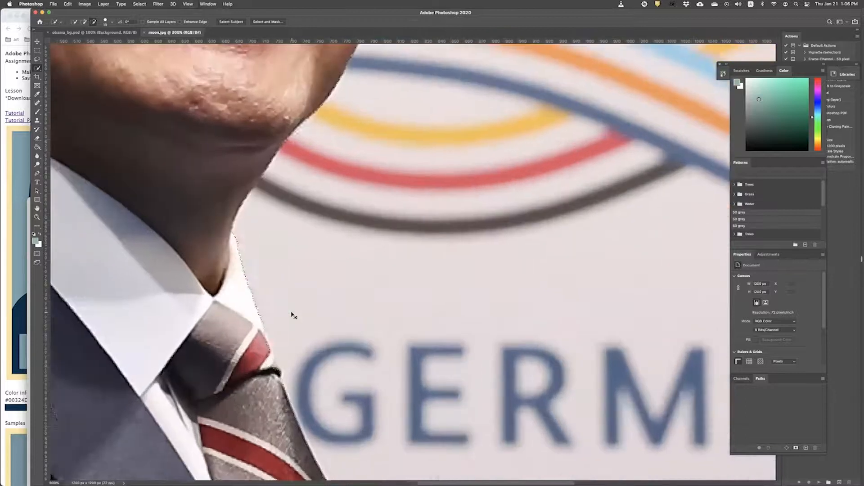
pyautogui.click(106, 21)
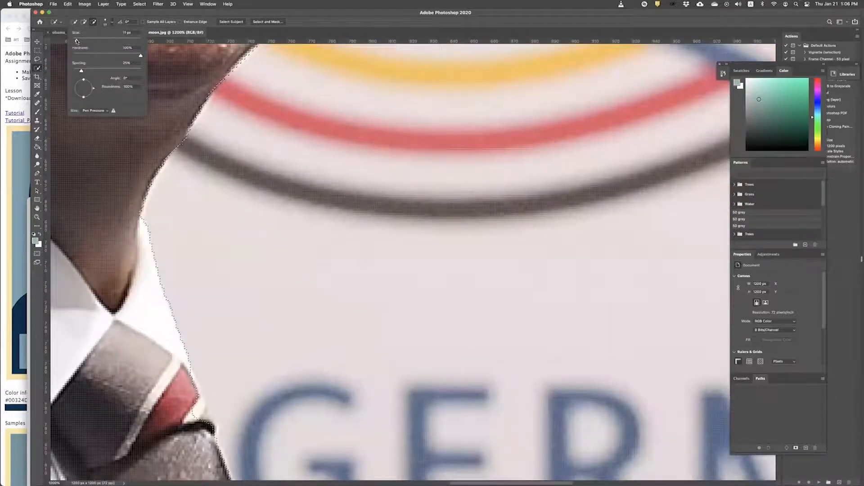
pyautogui.moveTo(76, 41); pyautogui.dragTo(76, 41)
pyautogui.click(197, 407)
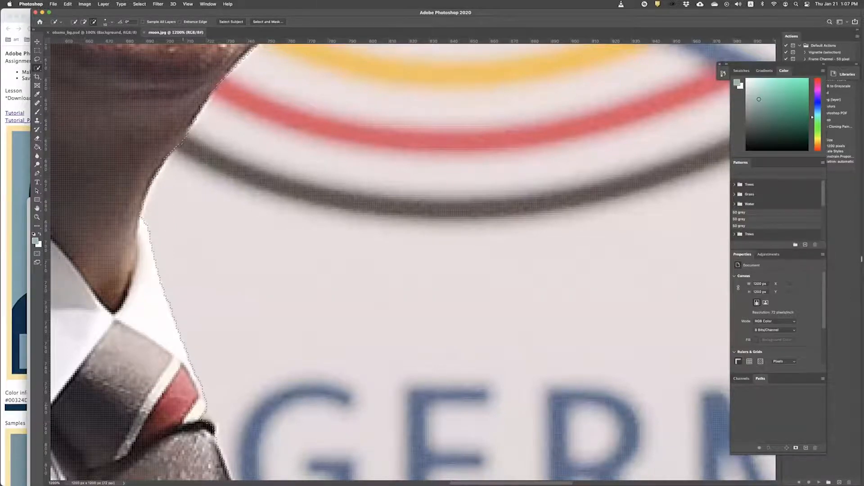
pyautogui.press('super+minus')
pyautogui.press('super+minus')
pyautogui.press('super+minus')
pyautogui.press('super+minus')
pyautogui.press('super+minus')
pyautogui.press('super+minus')
pyautogui.press('super+minus')
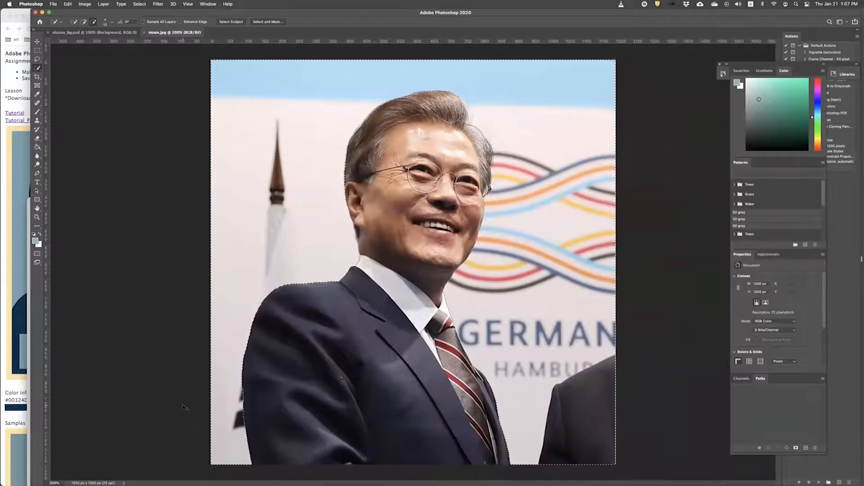
# Step: Apply Select Inverse from the canvas context menu so the man is selected
pyautogui.press('super+plus')
pyautogui.press('super+plus')
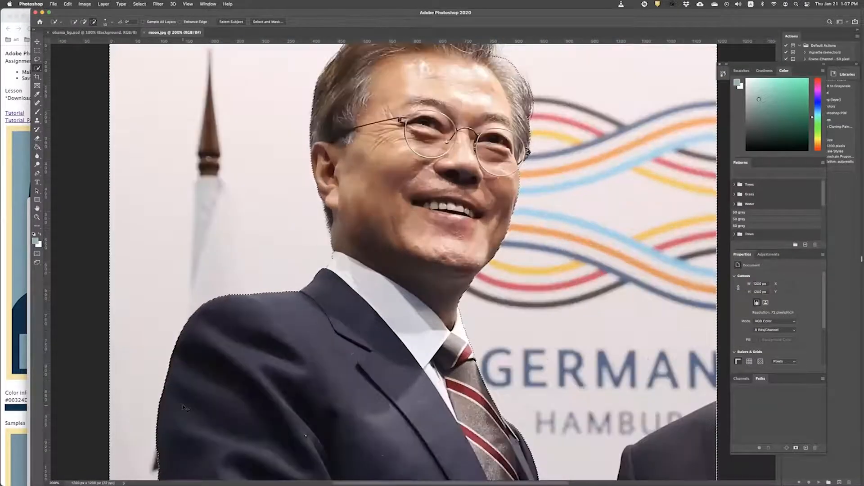
pyautogui.press('super+minus')
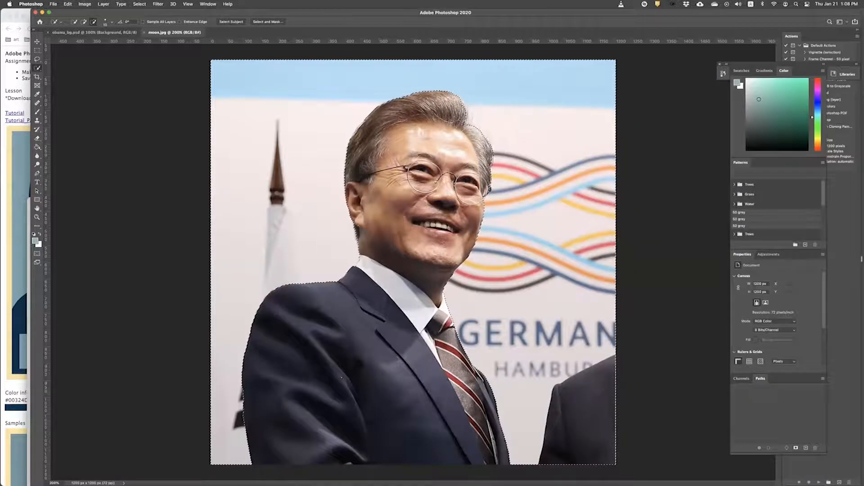
pyautogui.rightClick(378, 193)
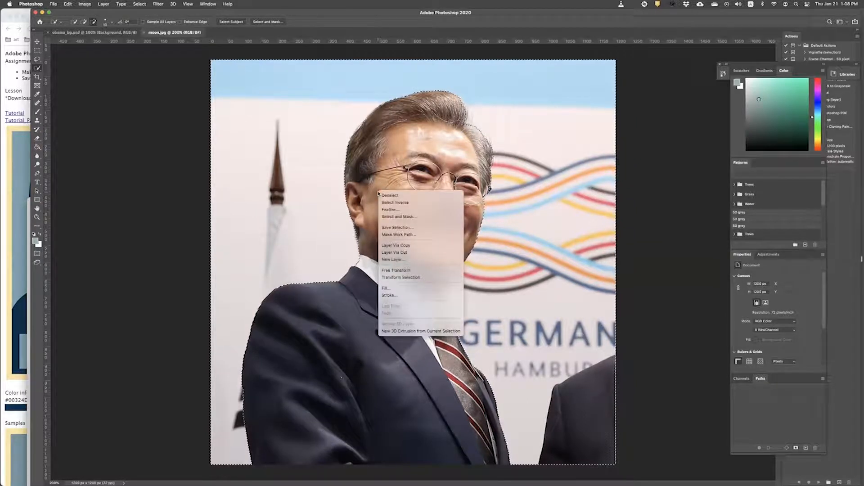
pyautogui.click(428, 203)
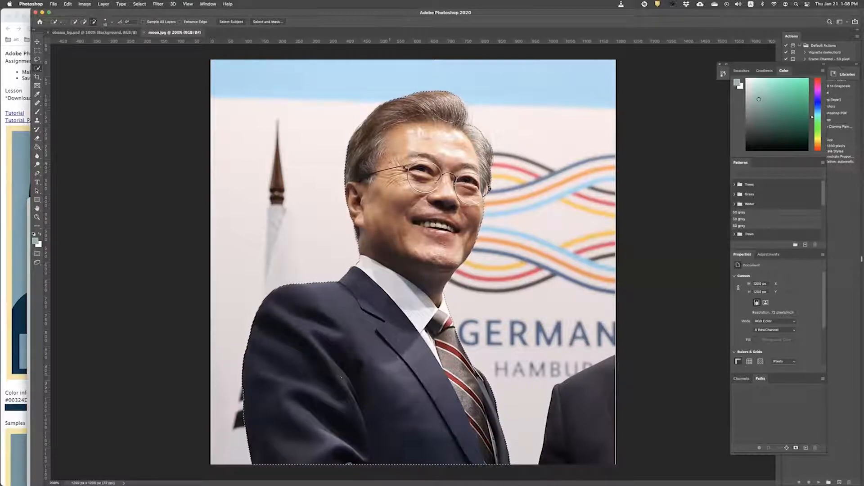
pyautogui.rightClick(390, 164)
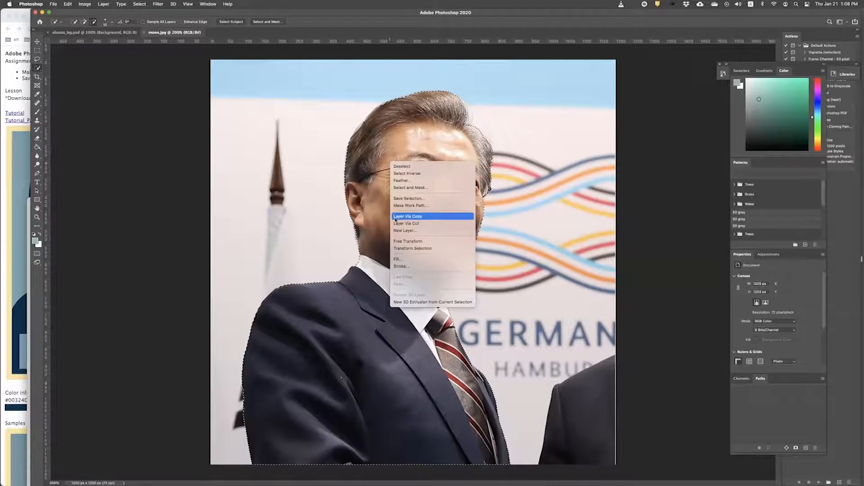
pyautogui.click(318, 208)
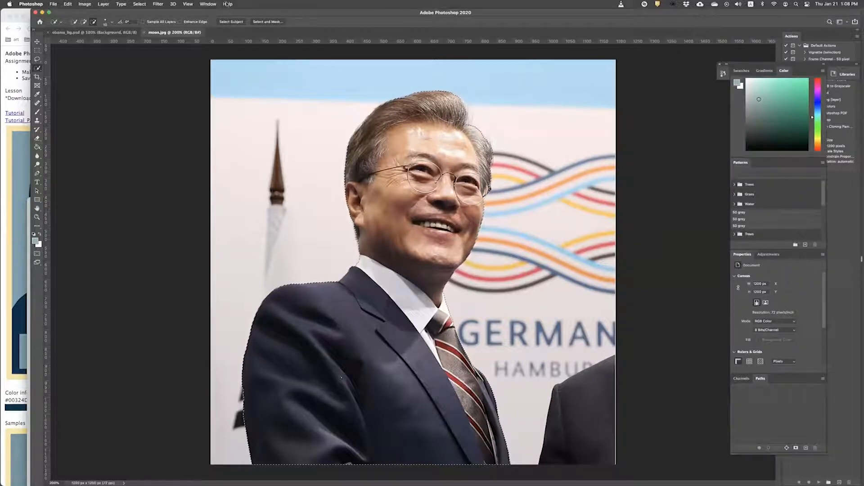
# Step: Show the Layers panel via Window > Layers and float it left of the dock
pyautogui.click(209, 4)
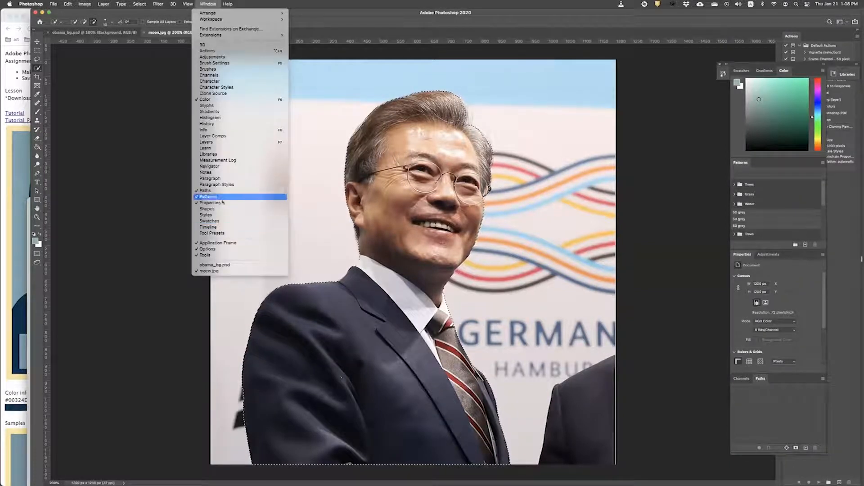
pyautogui.click(211, 143)
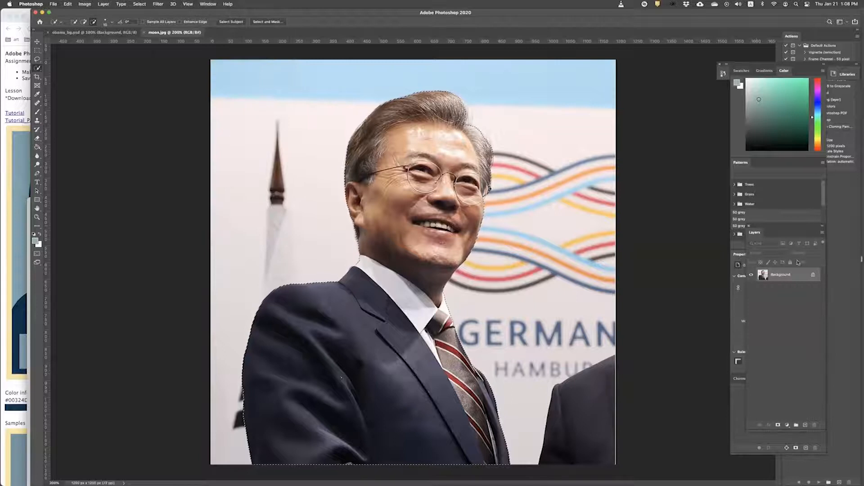
pyautogui.moveTo(772, 229); pyautogui.dragTo(669, 91)
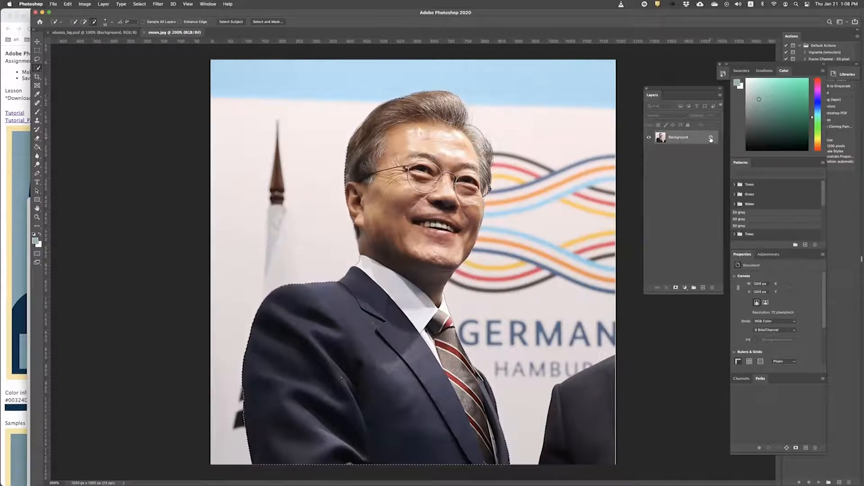
pyautogui.moveTo(682, 89); pyautogui.dragTo(670, 70)
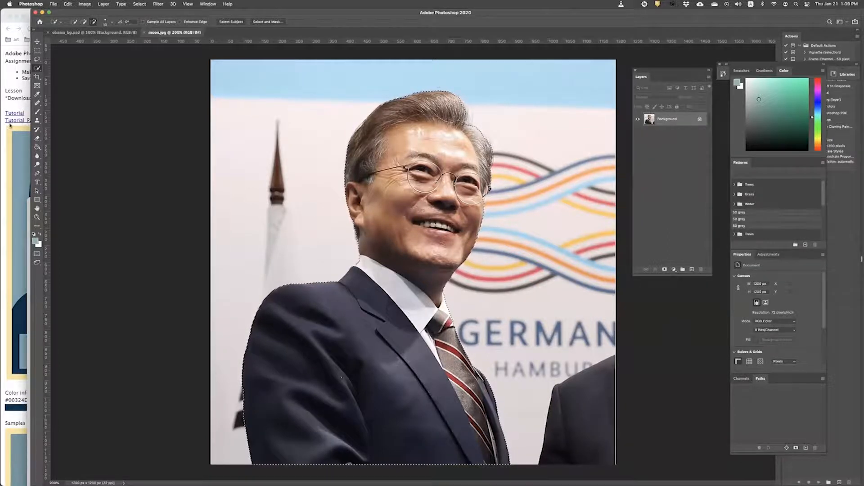
pyautogui.press('super+Tab')
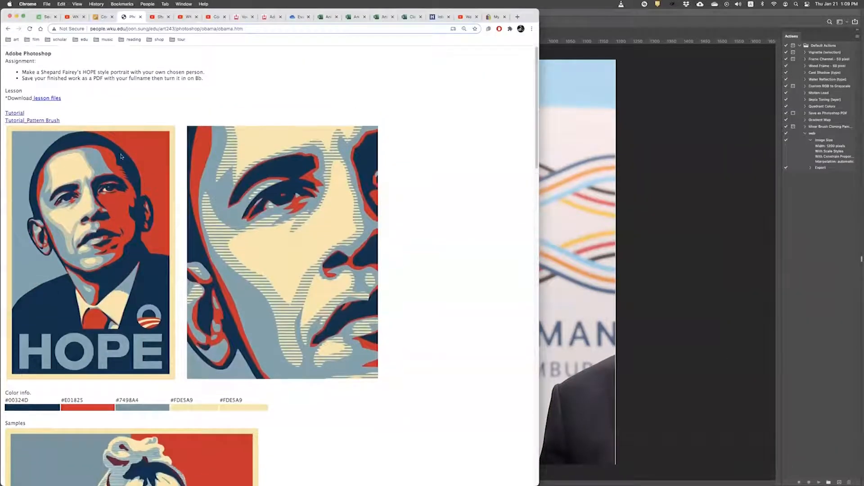
pyautogui.click(636, 17)
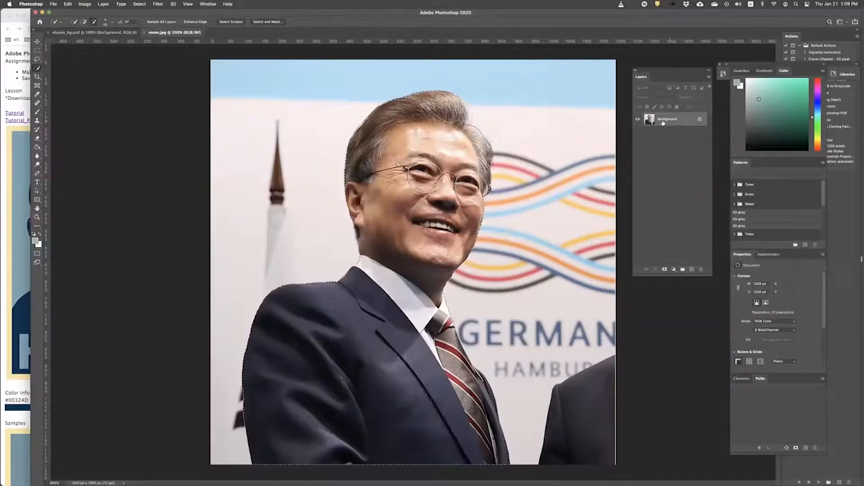
# Step: Copy the selected man to Layer 1 via Layer via Copy and hide the Background layer
pyautogui.rightClick(466, 139)
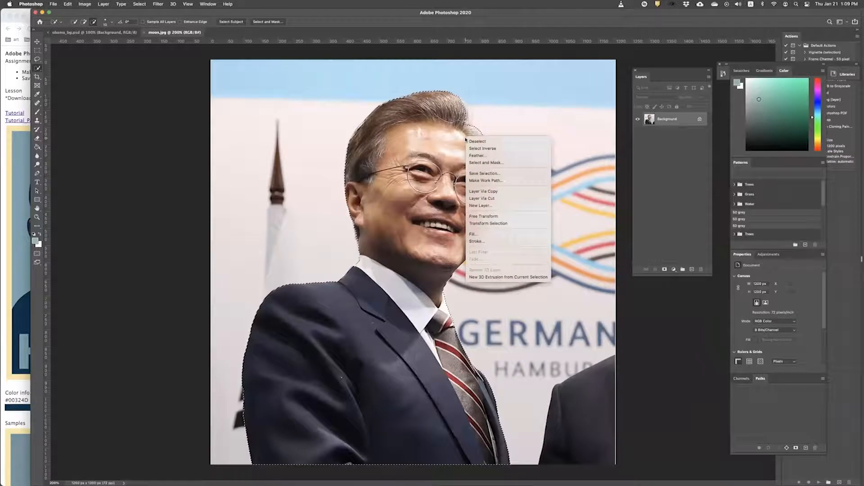
pyautogui.click(488, 192)
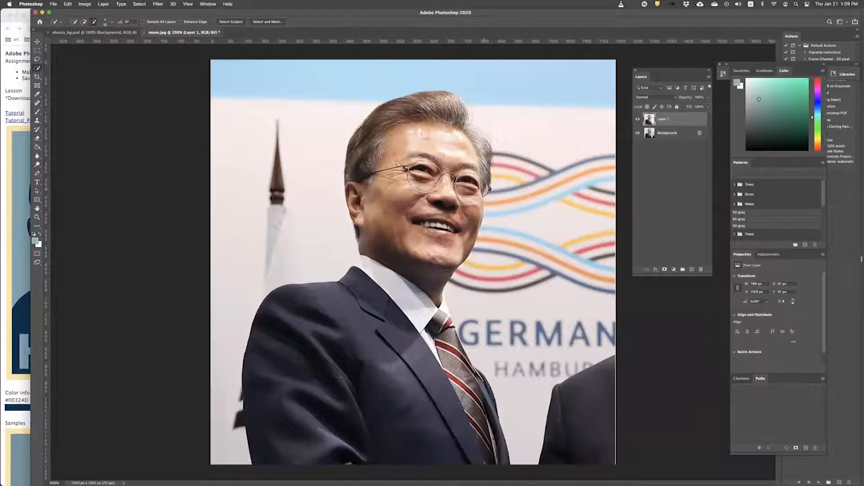
pyautogui.click(650, 135)
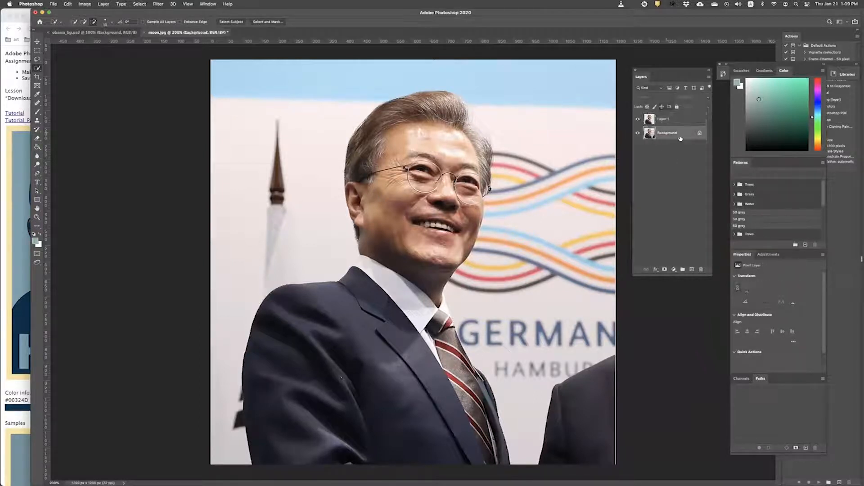
pyautogui.click(663, 120)
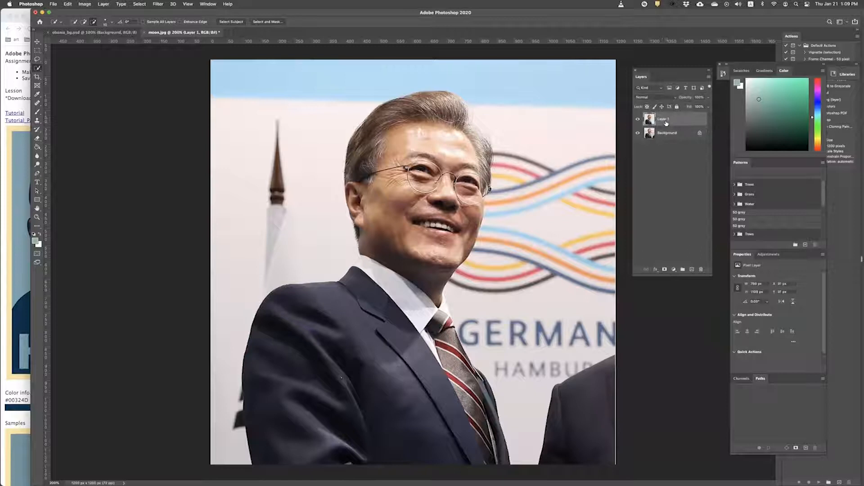
pyautogui.click(638, 133)
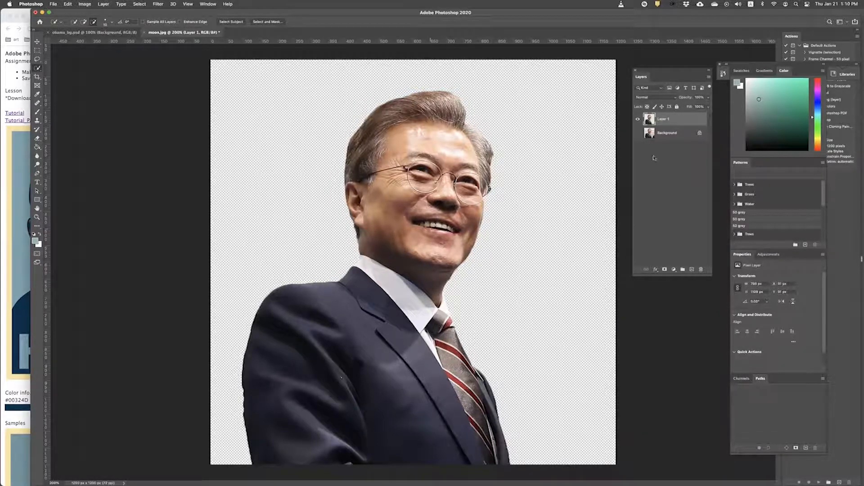
pyautogui.click(638, 119)
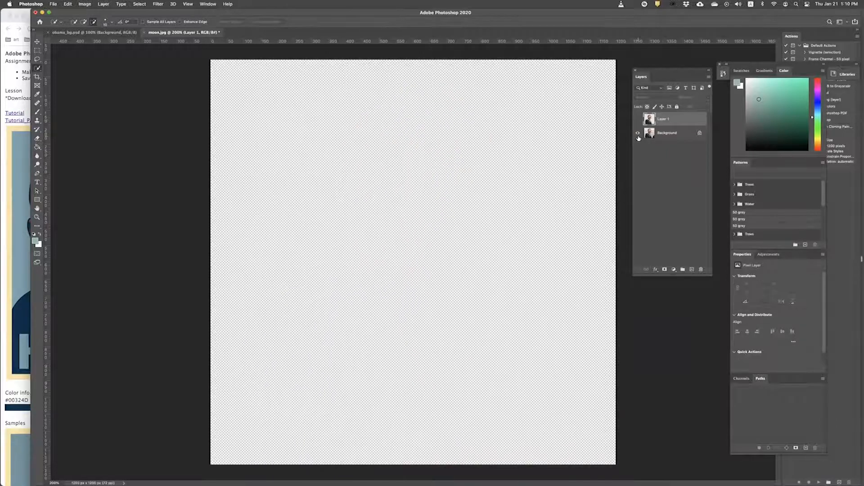
pyautogui.click(638, 134)
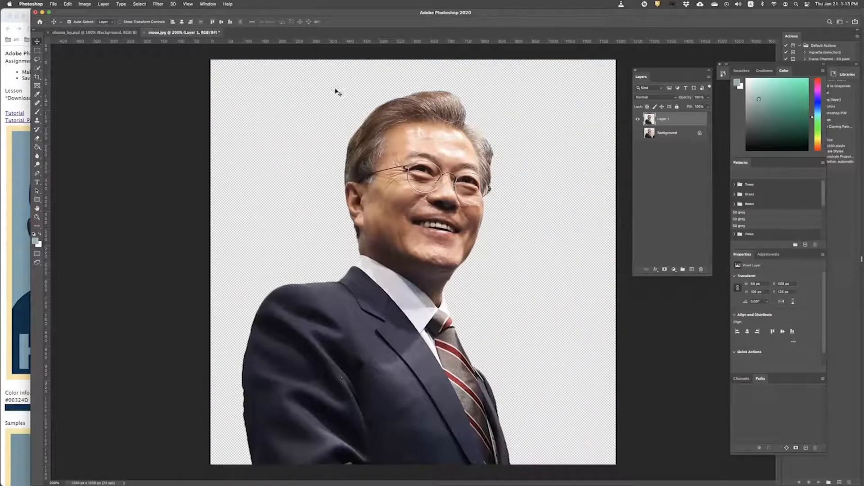
# Step: Check the HOPE poster reference page, then return to the portrait document
pyautogui.click(15, 158)
pyautogui.scroll(-5, 37, 174)
pyautogui.scroll(4, 37, 174)
pyautogui.scroll(-6, 37, 173)
pyautogui.press('super+Tab')
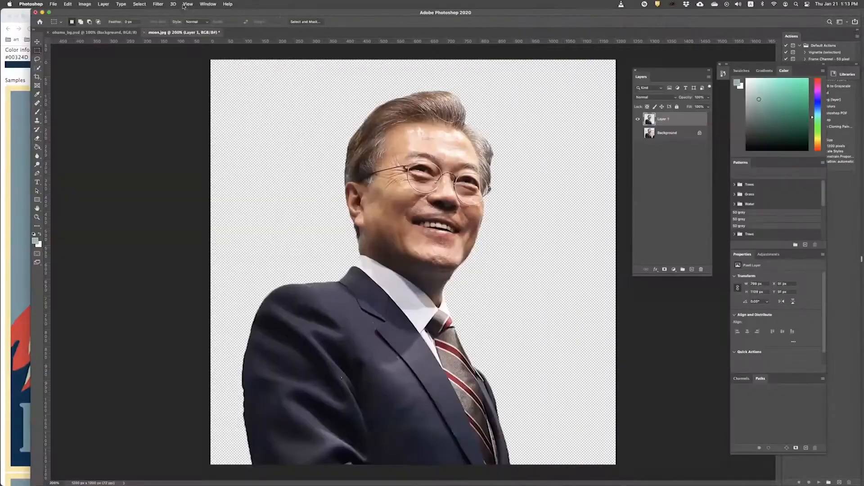
# Step: Open Filter > Filter Gallery and zoom the preview to 300%
pyautogui.click(158, 4)
pyautogui.click(170, 32)
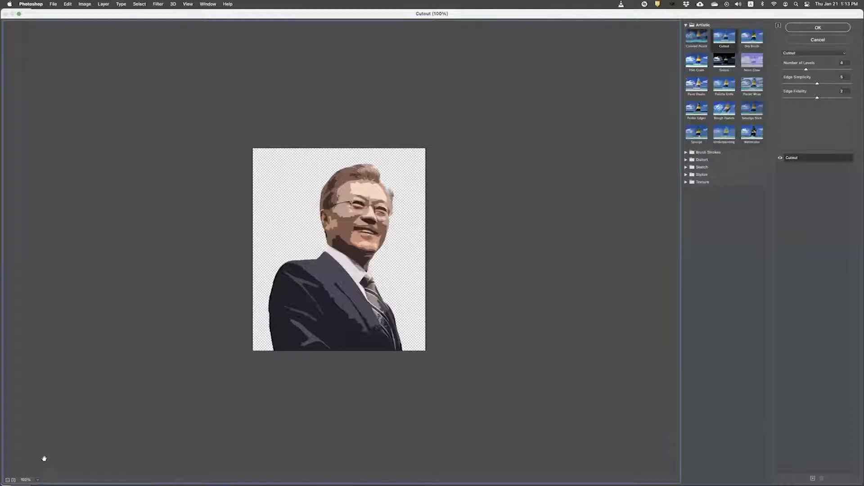
pyautogui.click(38, 480)
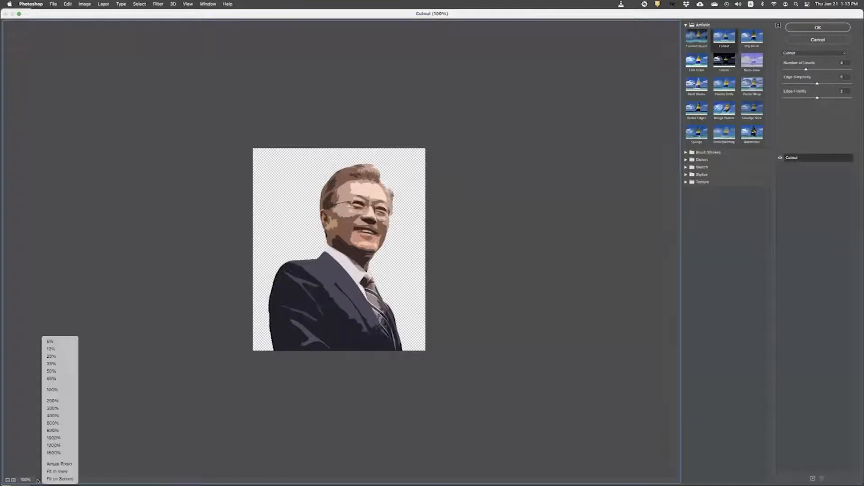
pyautogui.click(52, 400)
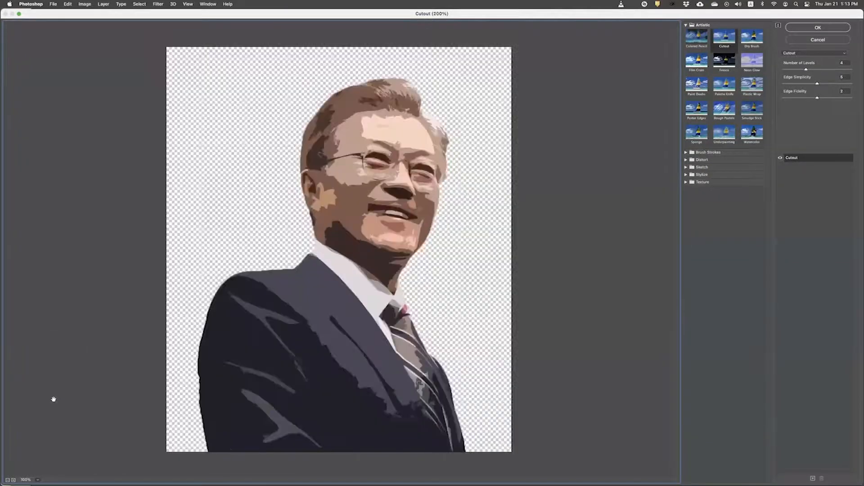
pyautogui.click(37, 480)
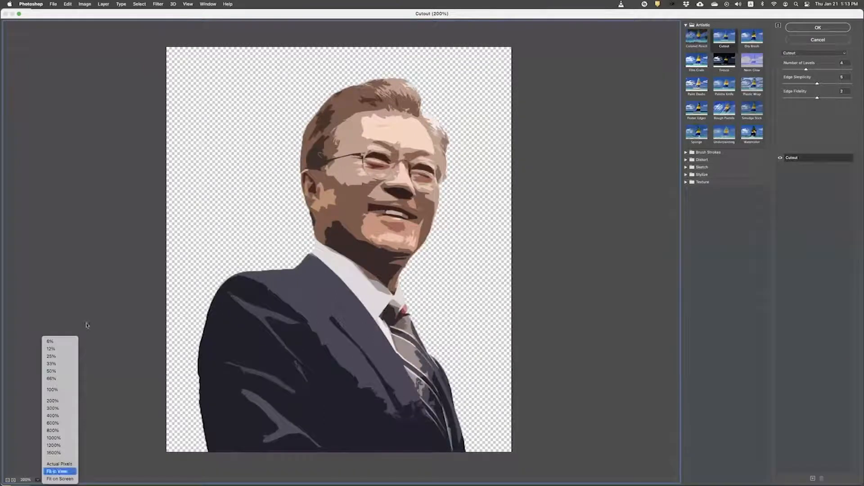
pyautogui.click(61, 409)
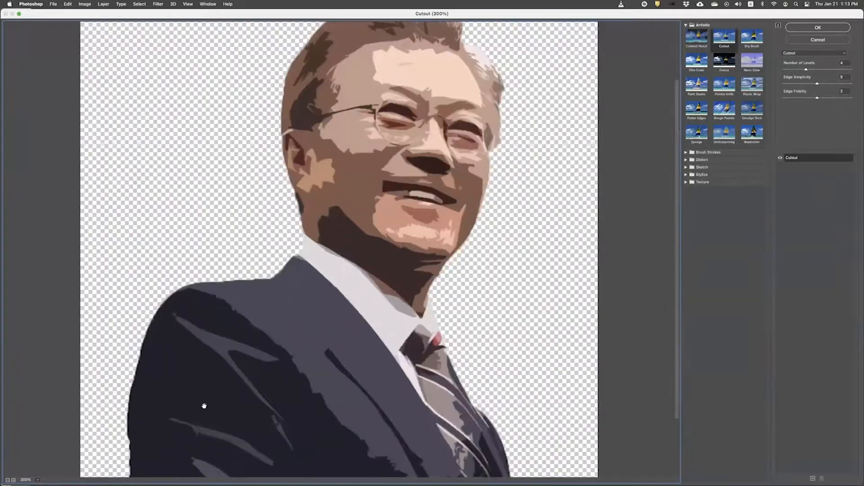
pyautogui.scroll(-1, 258, 408)
pyautogui.scroll(3, 259, 409)
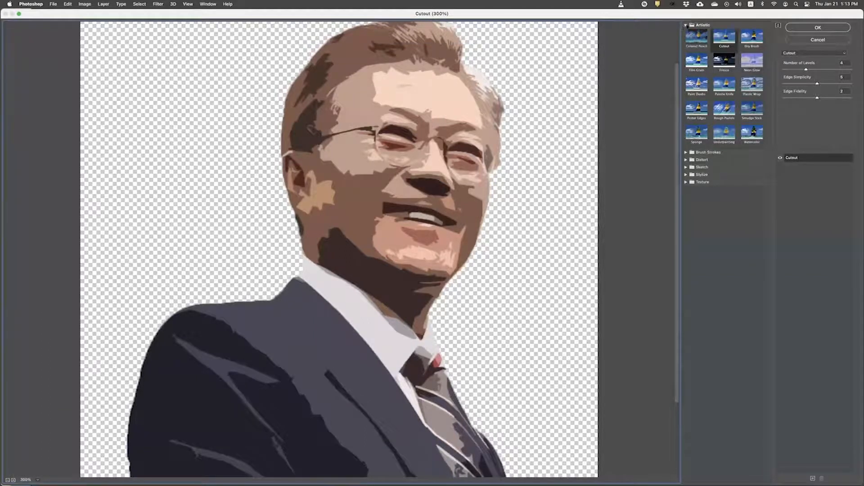
# Step: Choose Artistic > Cutout and raise Number of Levels from 4 to 6
pyautogui.click(685, 25)
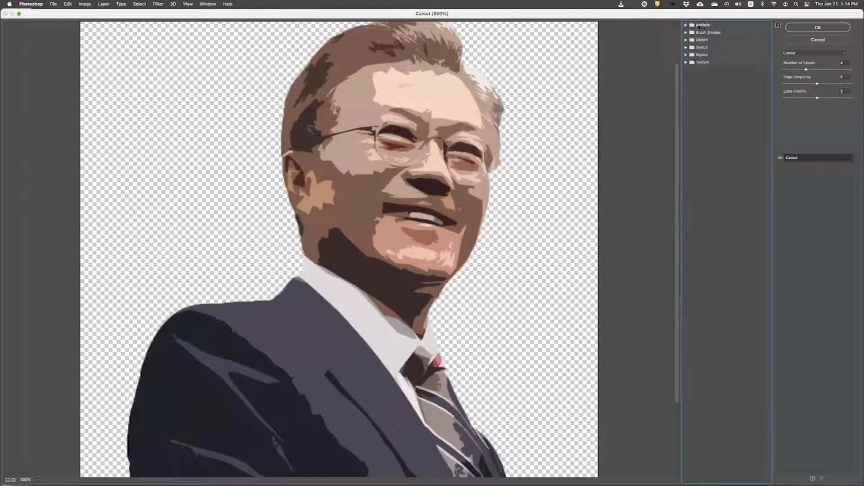
pyautogui.click(685, 26)
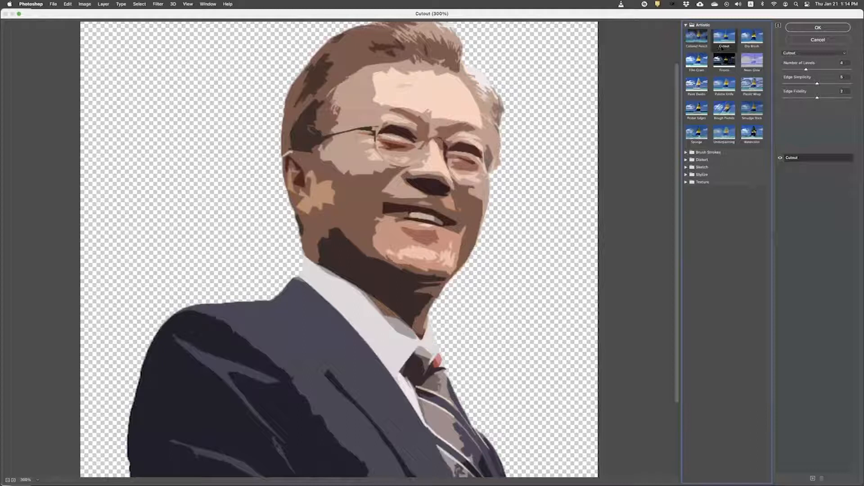
pyautogui.moveTo(806, 70)
pyautogui.mouseDown()
pyautogui.moveTo(820, 71)
pyautogui.moveTo(809, 74)
pyautogui.mouseUp()
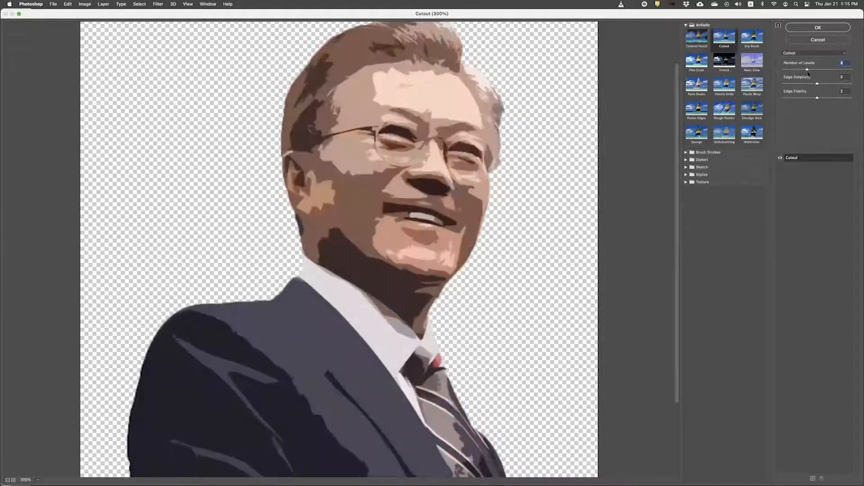
pyautogui.moveTo(39, 13); pyautogui.dragTo(357, 82)
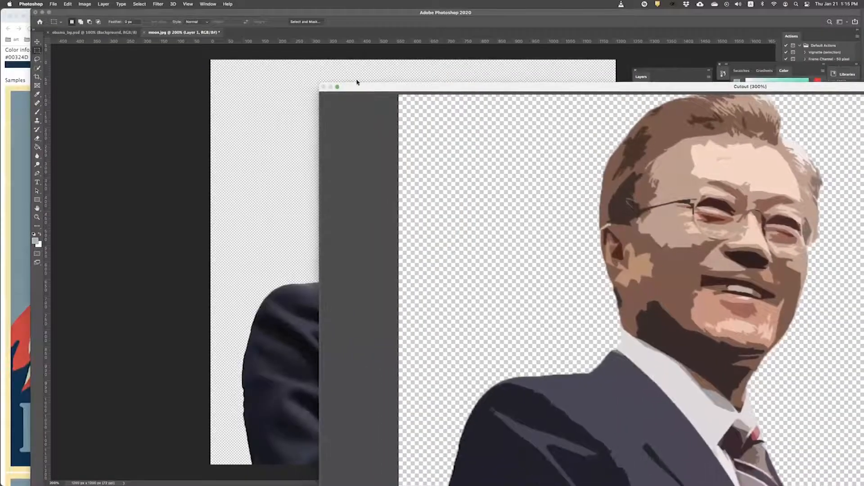
pyautogui.click(15, 175)
# Step: Compare the HOPE reference poster and colour swatches against the Cutout preview
pyautogui.scroll(8, 153, 250)
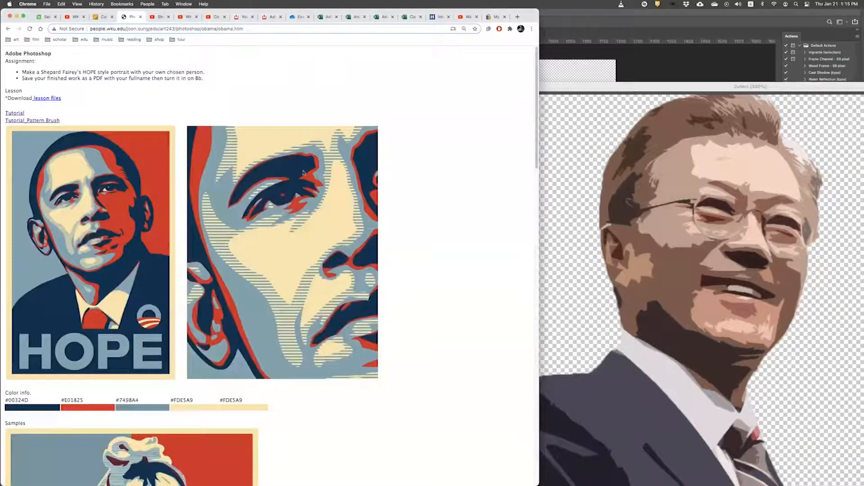
pyautogui.scroll(-4, 216, 194)
pyautogui.scroll(2, 131, 216)
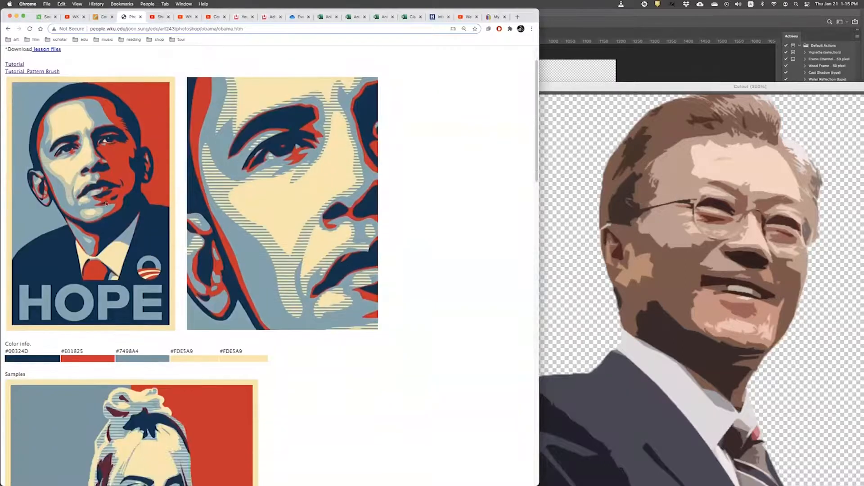
pyautogui.scroll(-1, 111, 238)
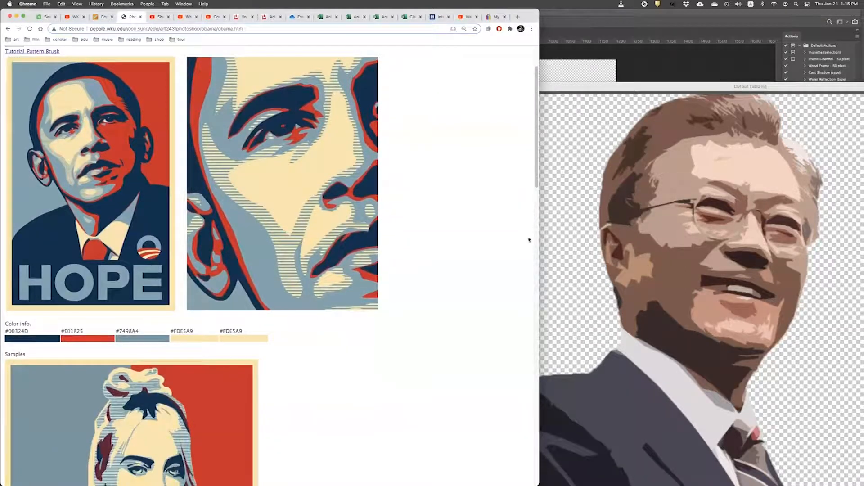
pyautogui.click(578, 92)
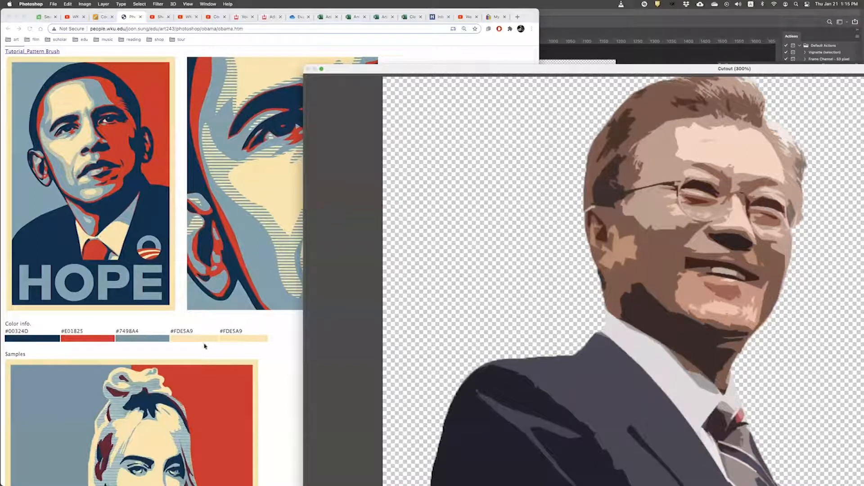
pyautogui.scroll(1, 94, 198)
pyautogui.click(100, 185)
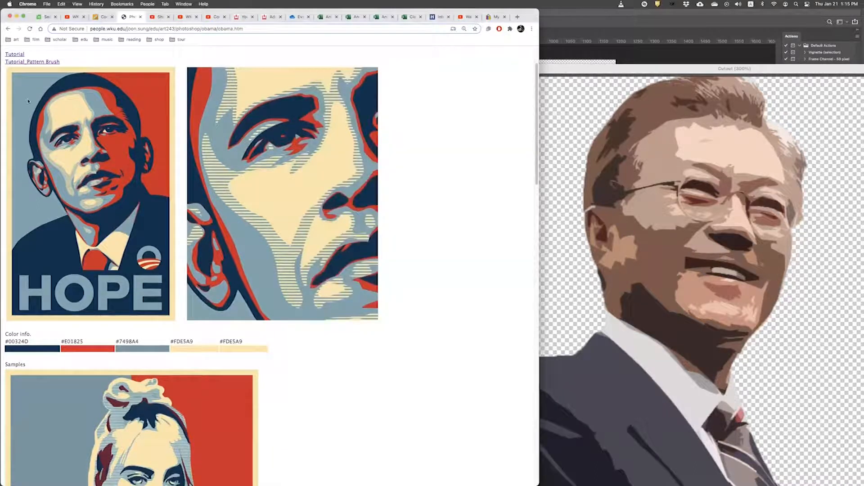
pyautogui.scroll(-2, 67, 279)
pyautogui.scroll(4, 76, 279)
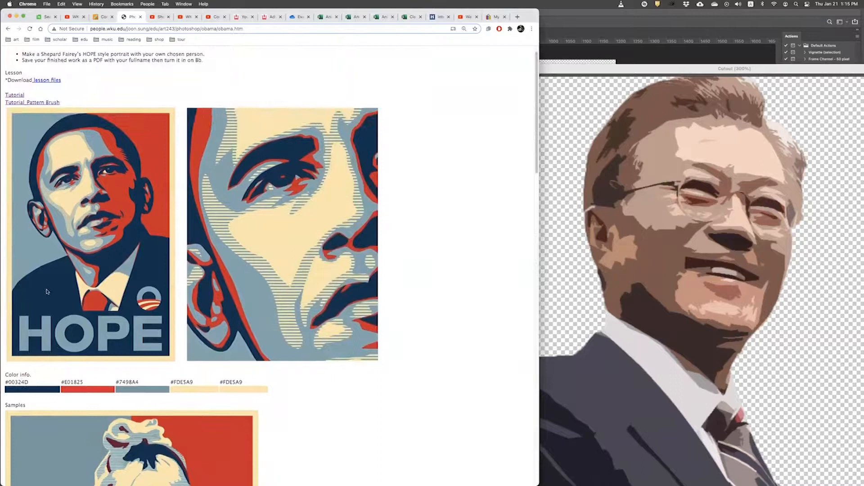
pyautogui.click(544, 45)
pyautogui.moveTo(510, 41); pyautogui.dragTo(446, 15)
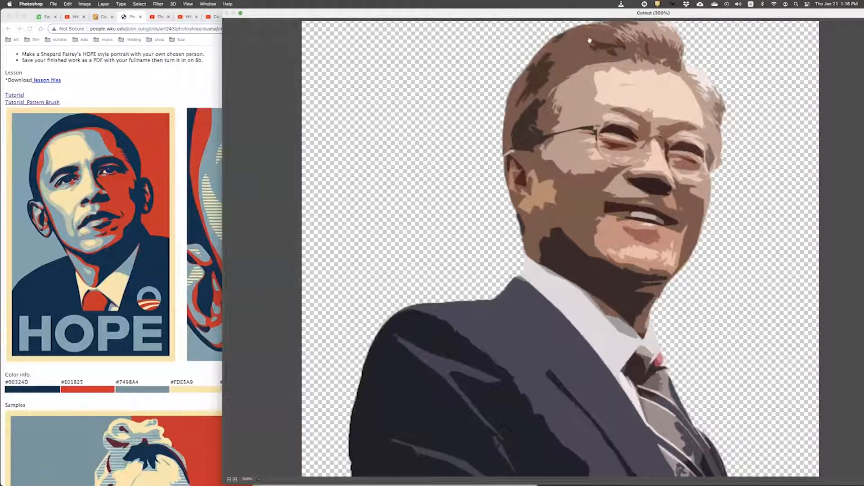
# Step: Tune Cutout to Number of Levels 5, Edge Simplicity 5 and Edge Fidelity 2
pyautogui.scroll(-2, 526, 306)
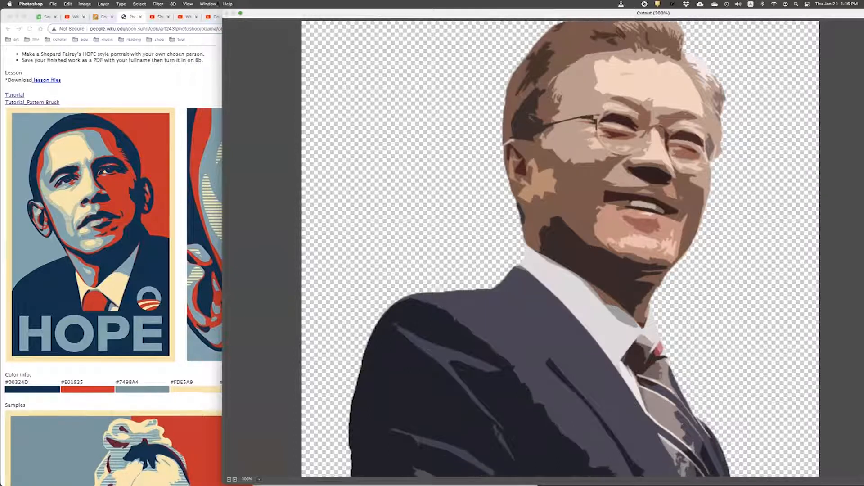
pyautogui.moveTo(330, 13); pyautogui.dragTo(103, 3)
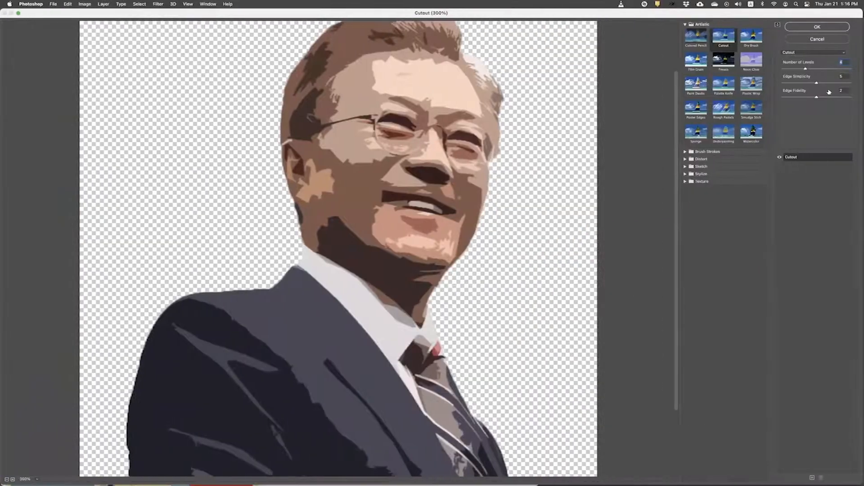
pyautogui.moveTo(807, 69); pyautogui.dragTo(791, 84)
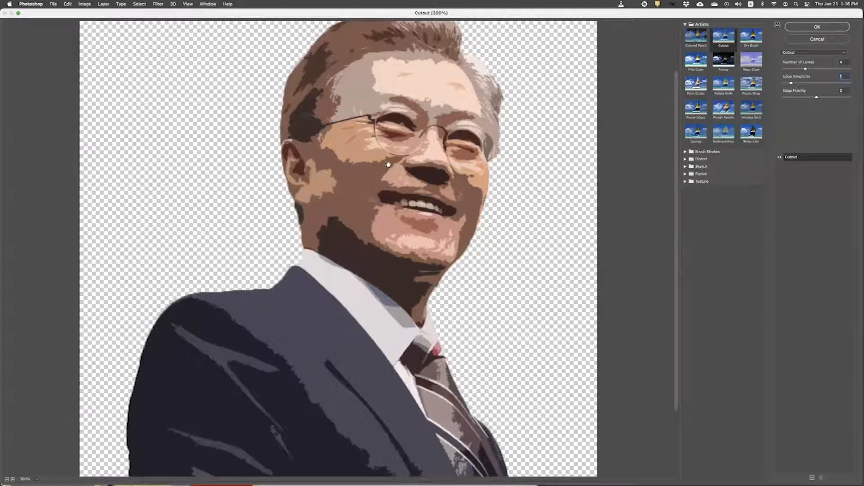
pyautogui.moveTo(792, 83); pyautogui.dragTo(817, 83)
pyautogui.moveTo(806, 69)
pyautogui.mouseDown()
pyautogui.moveTo(832, 70)
pyautogui.moveTo(813, 71)
pyautogui.mouseUp()
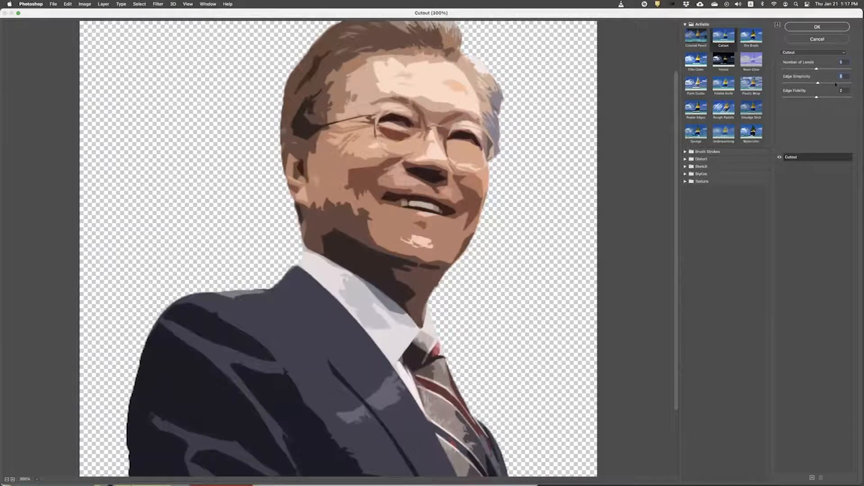
pyautogui.moveTo(817, 84); pyautogui.dragTo(837, 84)
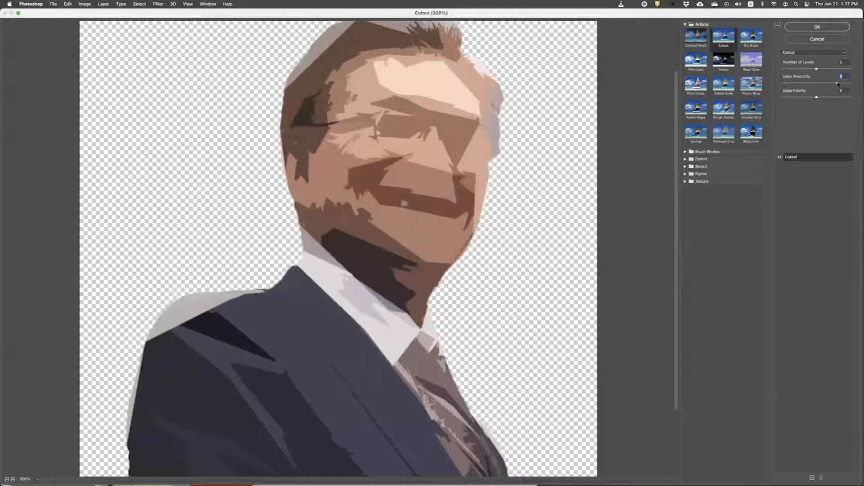
pyautogui.moveTo(837, 84); pyautogui.dragTo(816, 86)
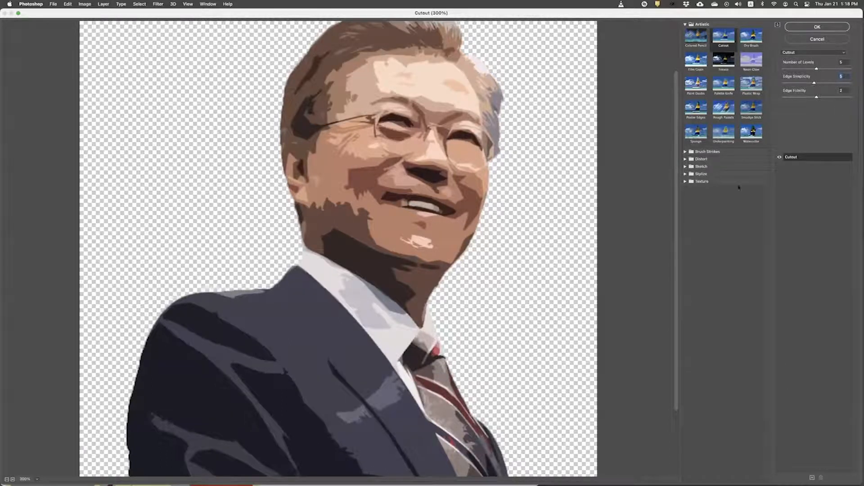
pyautogui.moveTo(745, 18); pyautogui.dragTo(687, 17)
pyautogui.moveTo(805, 479); pyautogui.dragTo(753, 431)
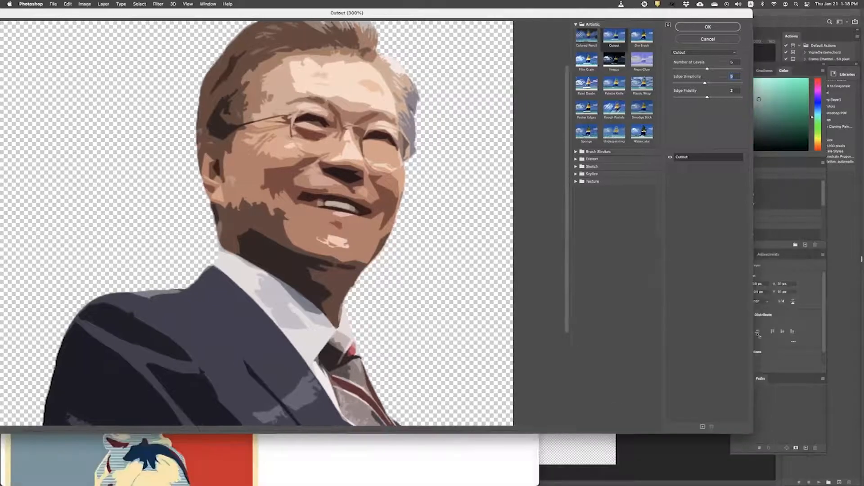
# Step: Apply the Cutout filter to the portrait and glance at the lesson reference page
pyautogui.click(716, 28)
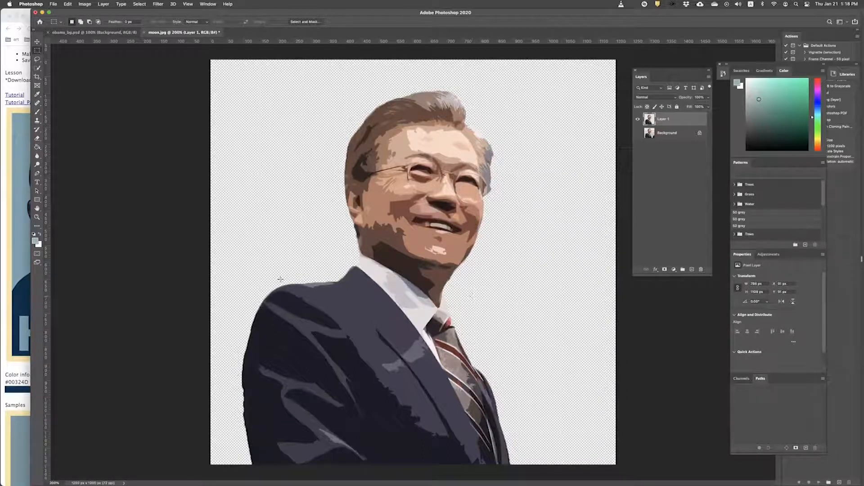
pyautogui.click(11, 175)
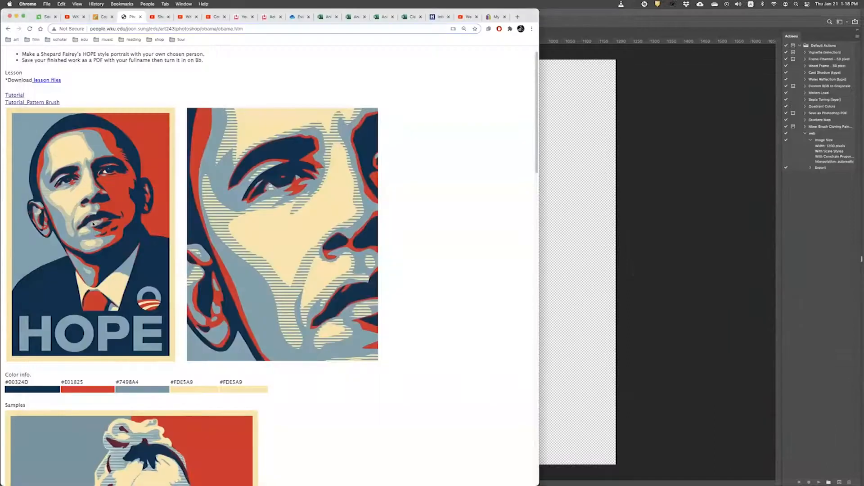
pyautogui.scroll(1, 52, 157)
pyautogui.scroll(-5, 135, 301)
pyautogui.click(643, 120)
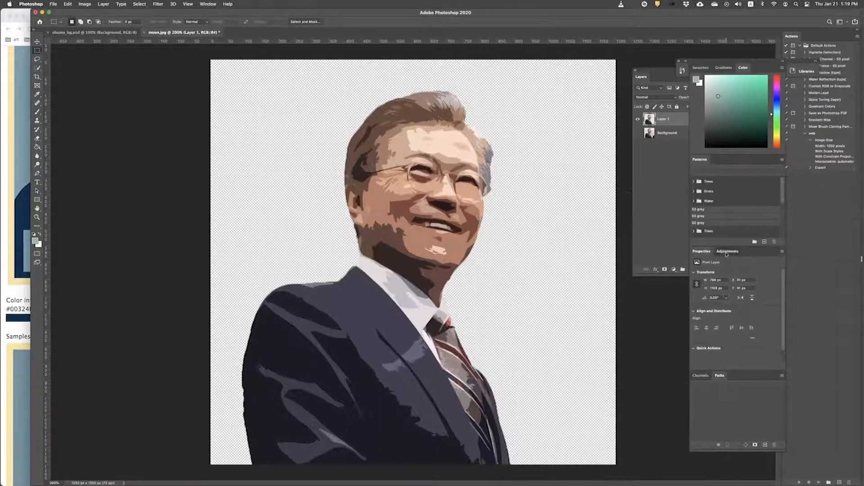
# Step: Show the Adjustments panel from the Window menu
pyautogui.click(727, 251)
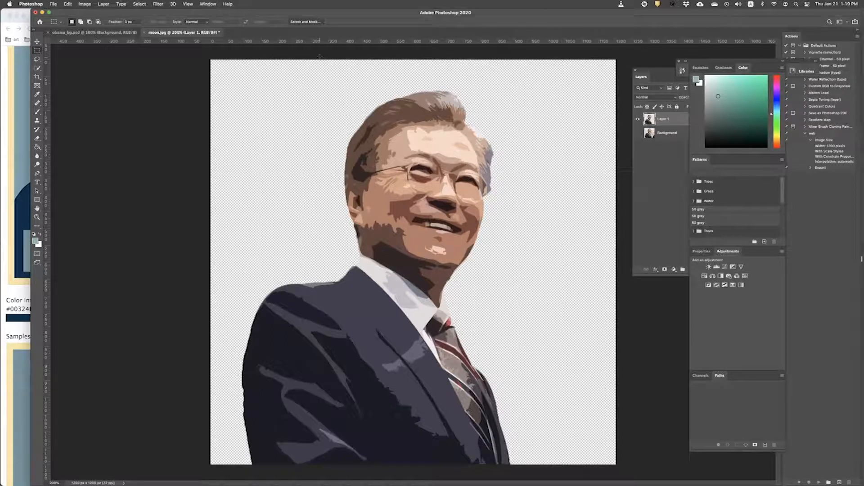
pyautogui.click(207, 4)
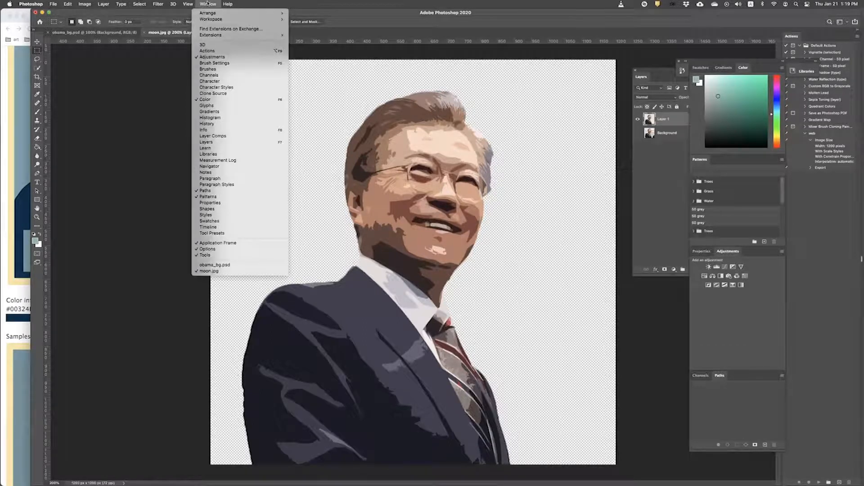
pyautogui.click(217, 58)
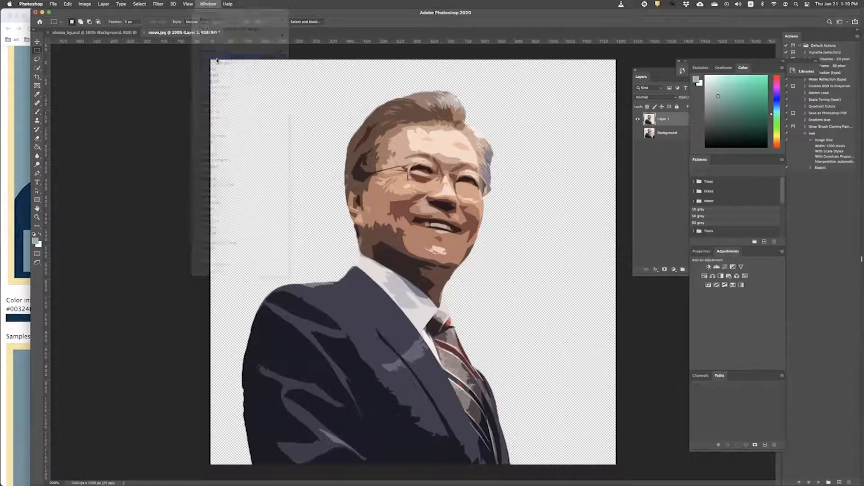
pyautogui.click(207, 4)
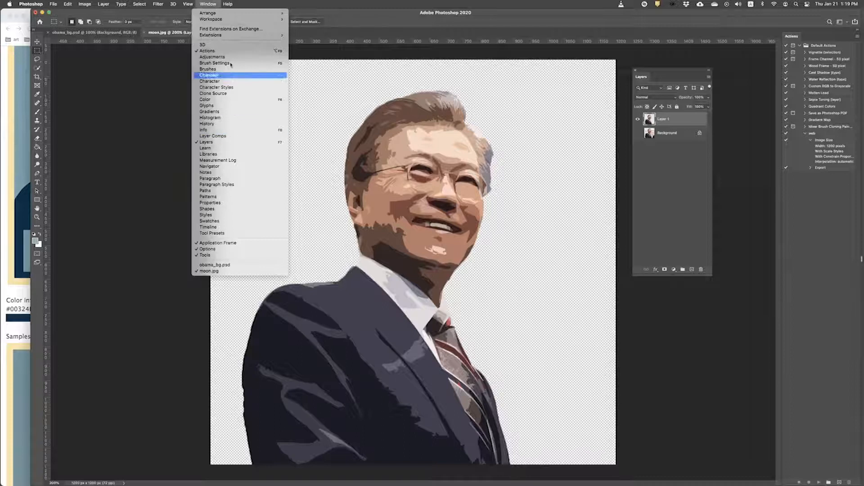
pyautogui.click(212, 57)
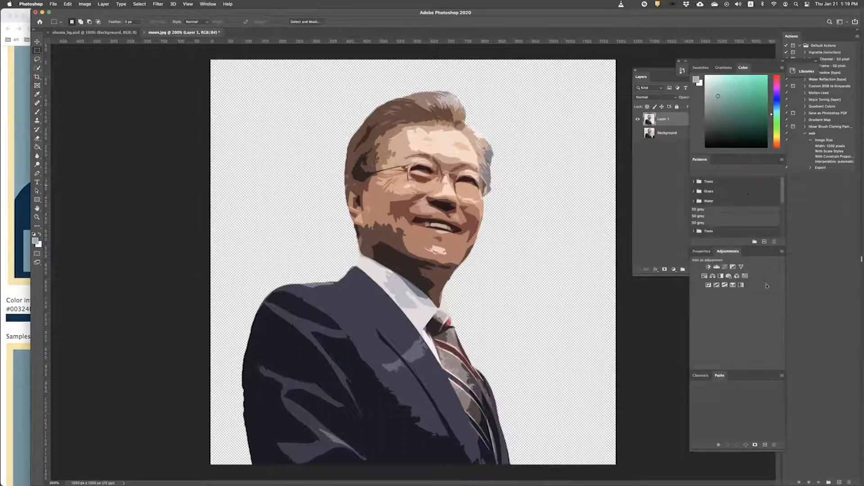
# Step: Add a Gradient Map adjustment layer that tints the portrait pale blue-gray
pyautogui.click(741, 285)
pyautogui.click(739, 276)
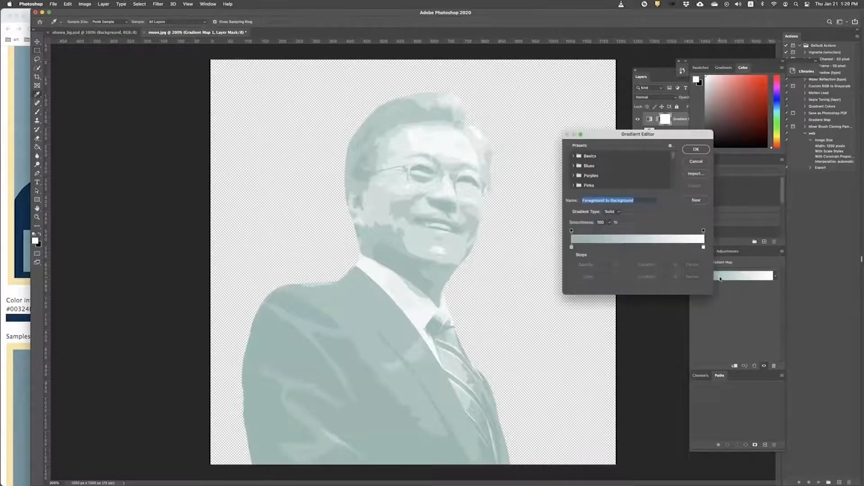
pyautogui.moveTo(635, 140); pyautogui.dragTo(574, 119)
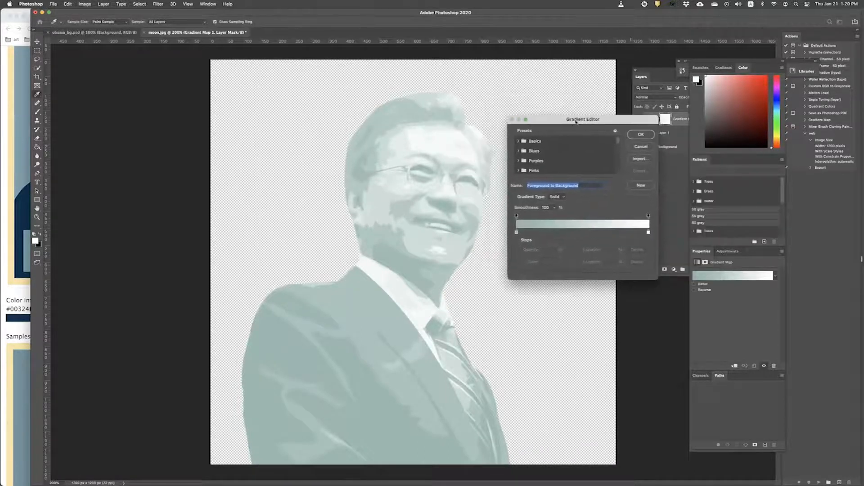
pyautogui.click(641, 135)
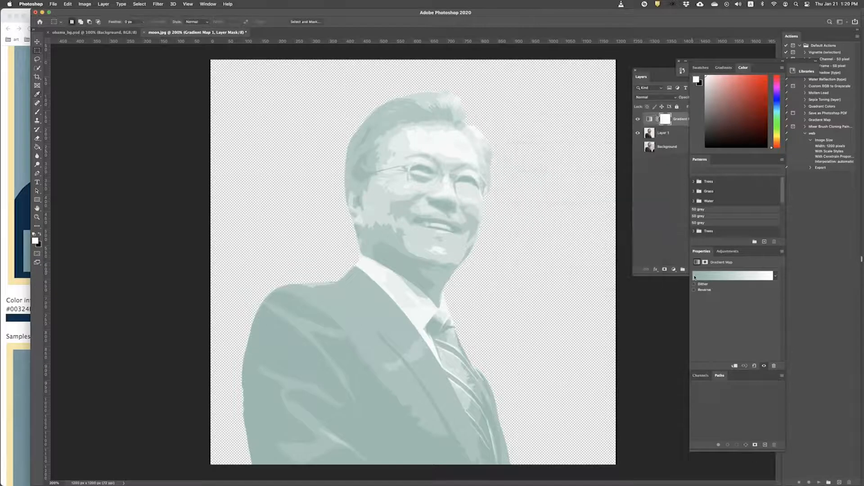
# Step: Open the Gradient Editor lower on screen, then bring up the HOPE colour reference page
pyautogui.click(718, 276)
pyautogui.moveTo(575, 116); pyautogui.dragTo(592, 227)
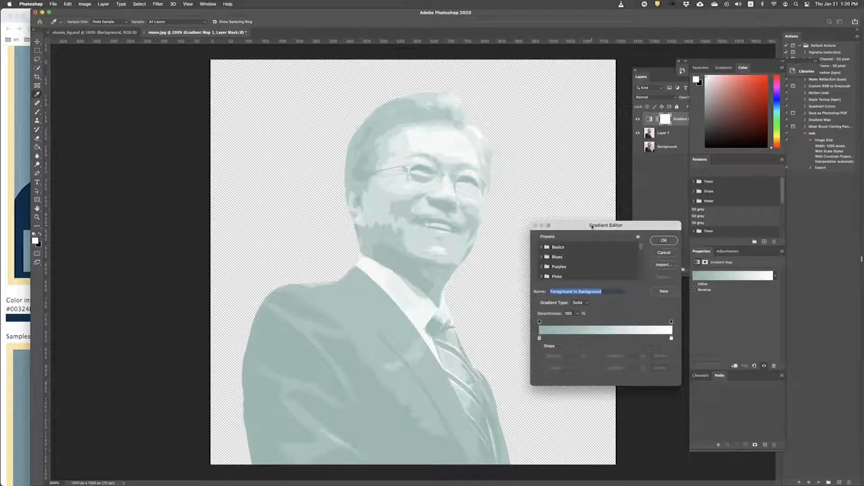
pyautogui.click(656, 250)
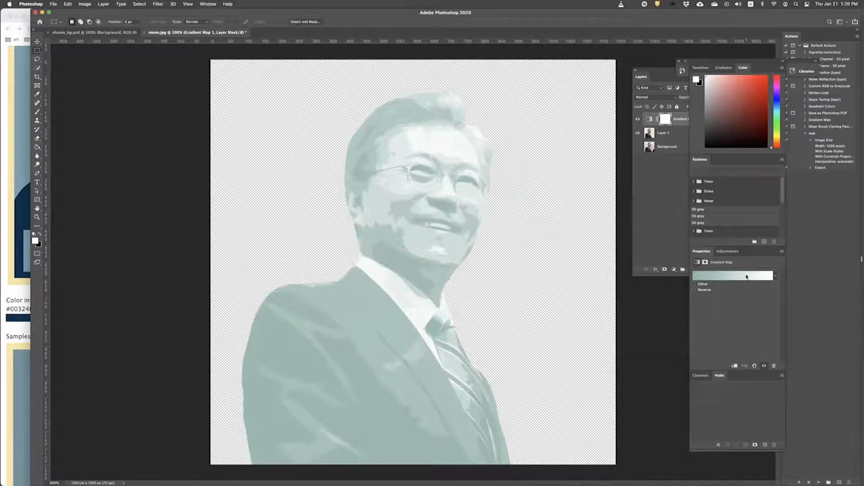
pyautogui.click(747, 276)
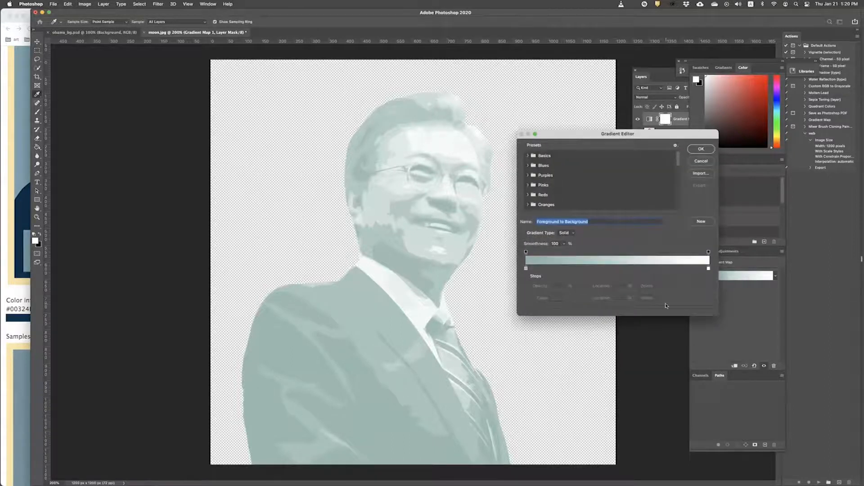
pyautogui.press('super+Tab')
pyautogui.scroll(-2, 66, 287)
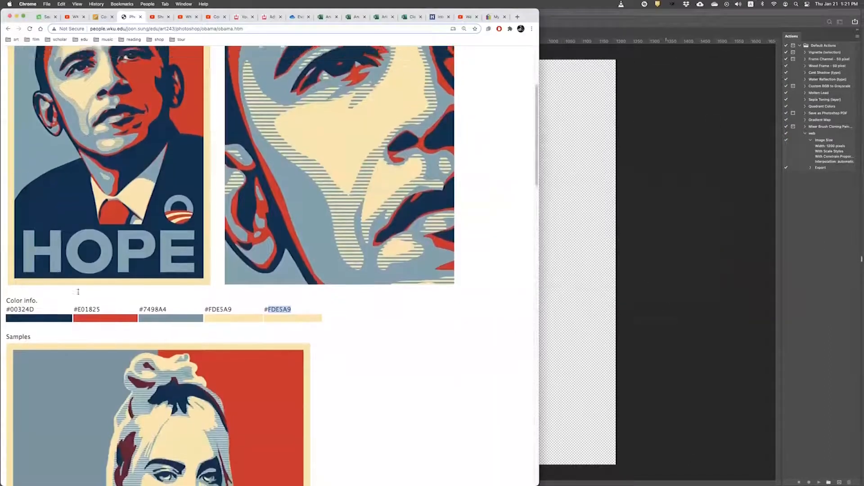
# Step: Look up the hex codes #00324D, #E01825, #7498A4 and #FDE5A9, then return to the Gradient Editor
pyautogui.click(318, 324)
pyautogui.scroll(-2, 318, 324)
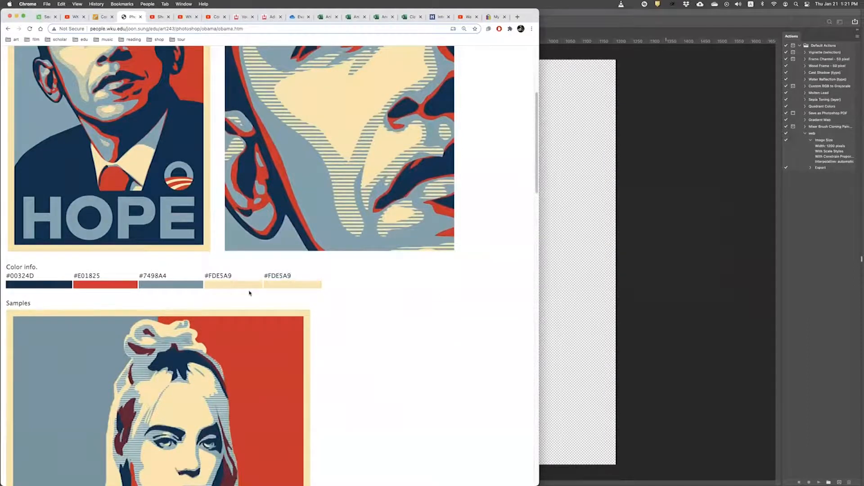
pyautogui.press('super+Tab')
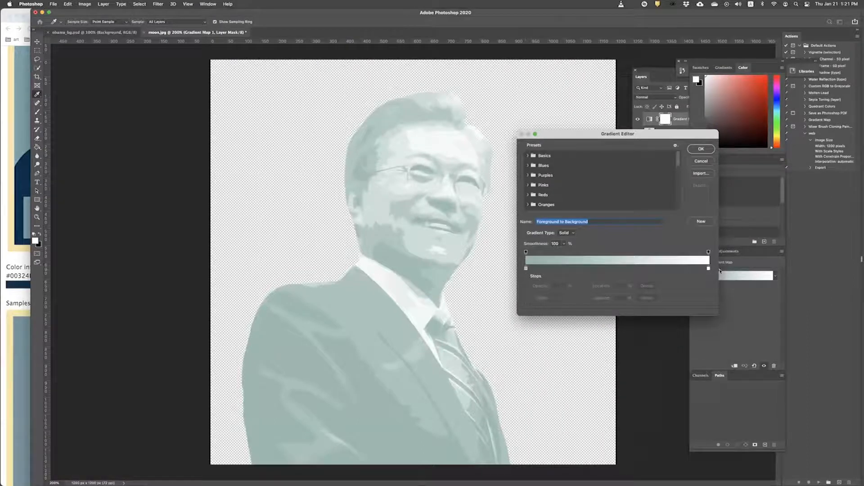
pyautogui.press('super+Tab')
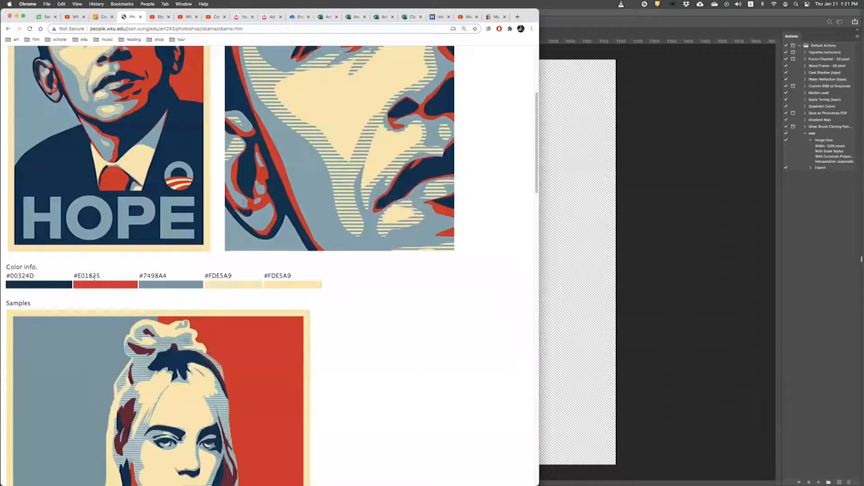
pyautogui.press('super+Tab')
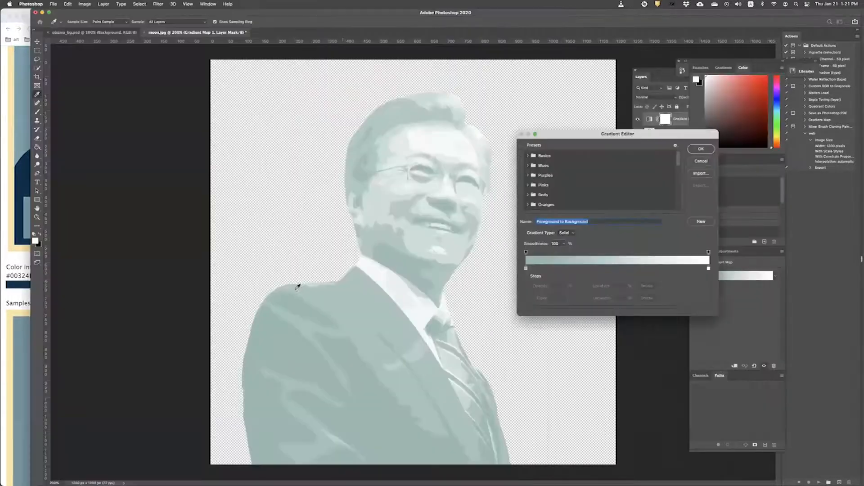
# Step: Add several colour stops at 25%, 45% and beyond, then drag surplus stops off and add one back
pyautogui.click(572, 269)
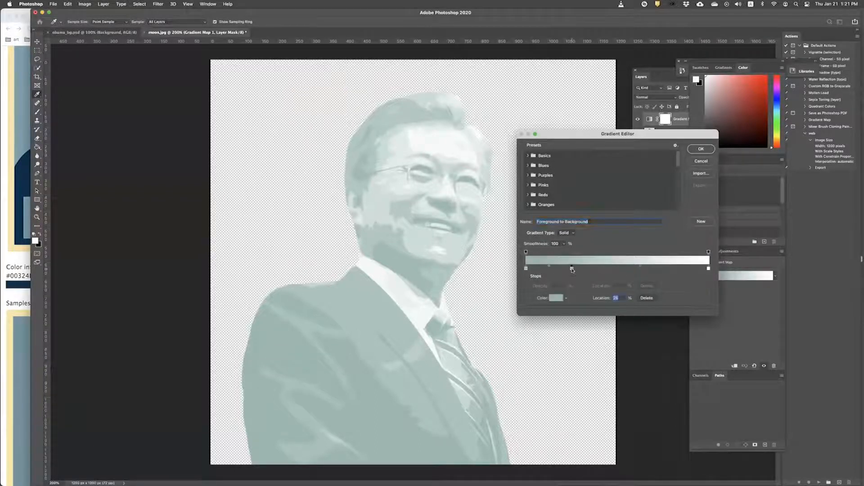
pyautogui.click(610, 268)
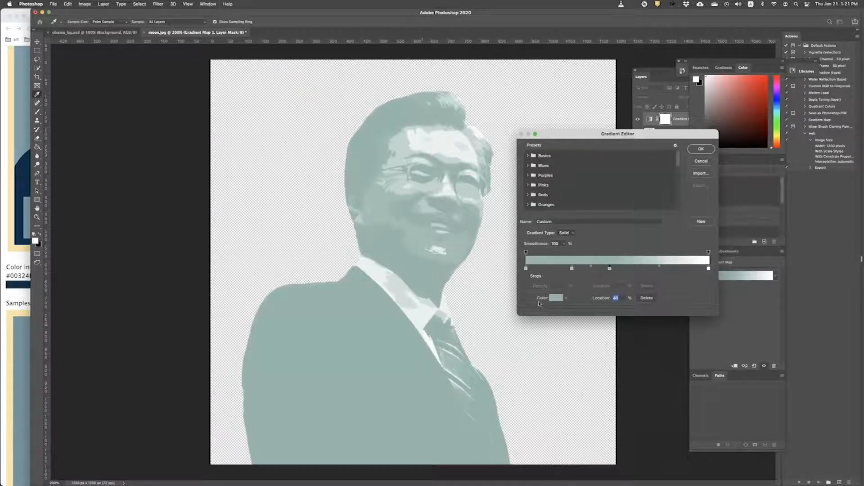
pyautogui.click(635, 268)
pyautogui.click(656, 269)
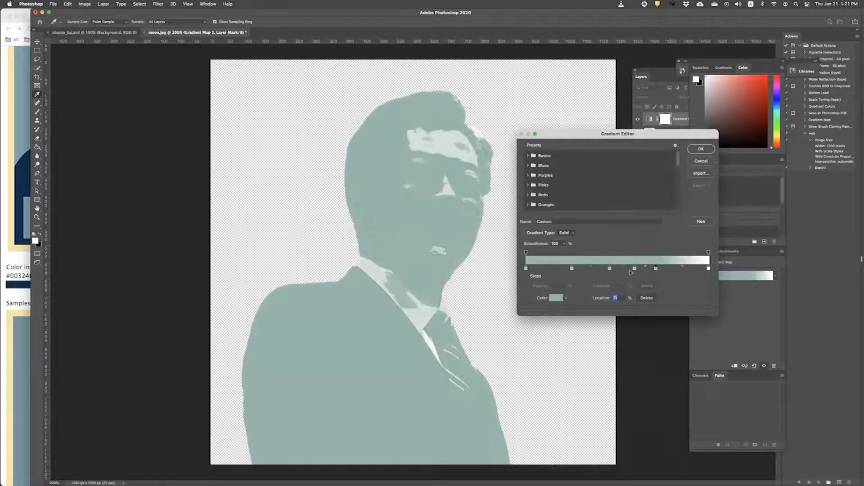
pyautogui.click(553, 268)
pyautogui.moveTo(656, 269); pyautogui.dragTo(658, 288)
pyautogui.click(609, 268)
pyautogui.moveTo(610, 269); pyautogui.dragTo(607, 311)
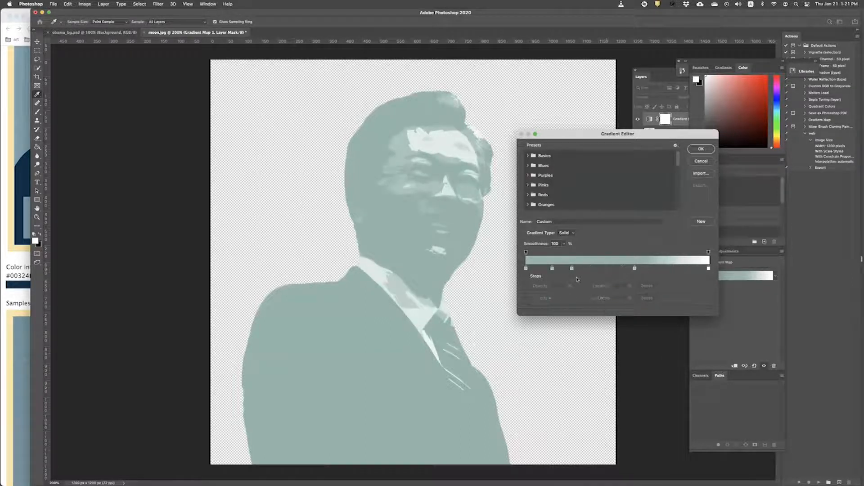
pyautogui.moveTo(571, 269); pyautogui.dragTo(573, 288)
pyautogui.click(596, 269)
# Step: Compare with the poster reference and nudge one colour stop slightly to the right
pyautogui.press('super+Tab')
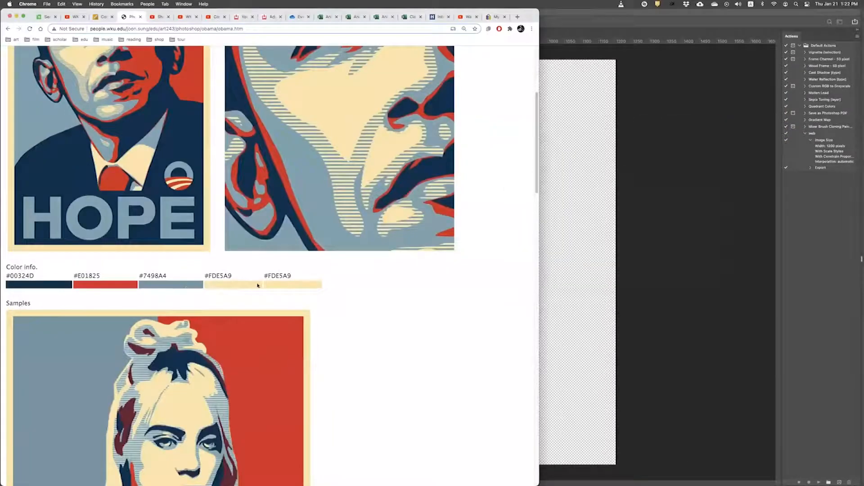
pyautogui.press('super+Tab')
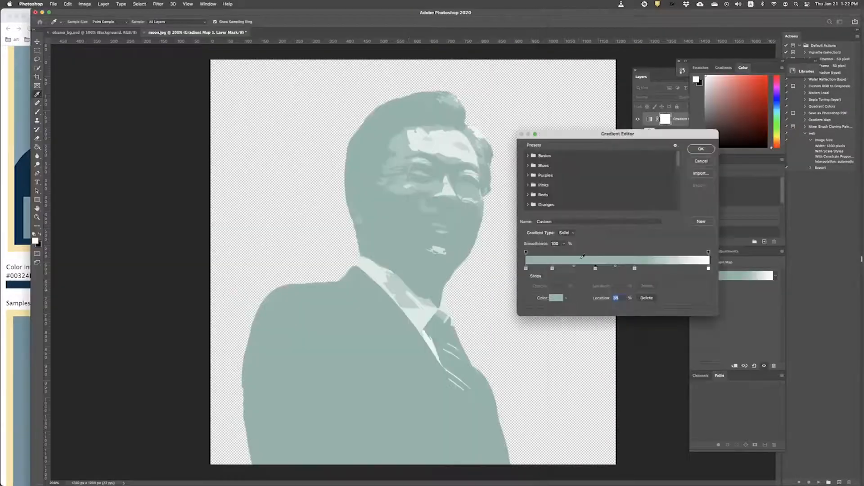
pyautogui.moveTo(552, 268); pyautogui.dragTo(566, 269)
pyautogui.click(9, 301)
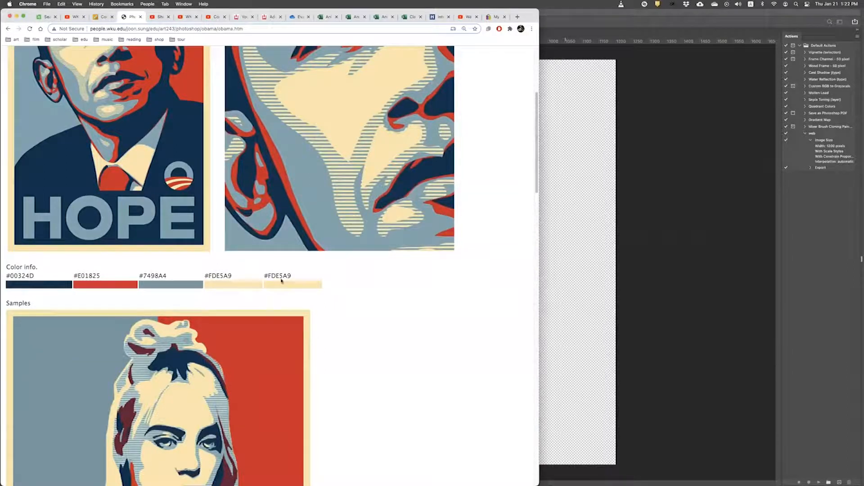
# Step: Copy the navy hex code 00324D from the HOPE colour info
pyautogui.moveTo(35, 276); pyautogui.dragTo(10, 277)
pyautogui.click(45, 277)
pyautogui.scroll(5, 58, 312)
pyautogui.scroll(-5, 58, 311)
pyautogui.moveTo(36, 276); pyautogui.dragTo(9, 276)
pyautogui.rightClick(11, 276)
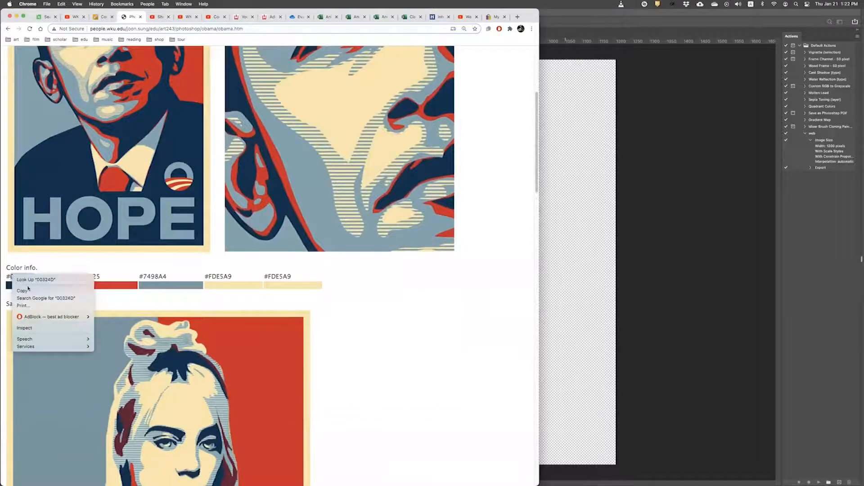
pyautogui.click(27, 288)
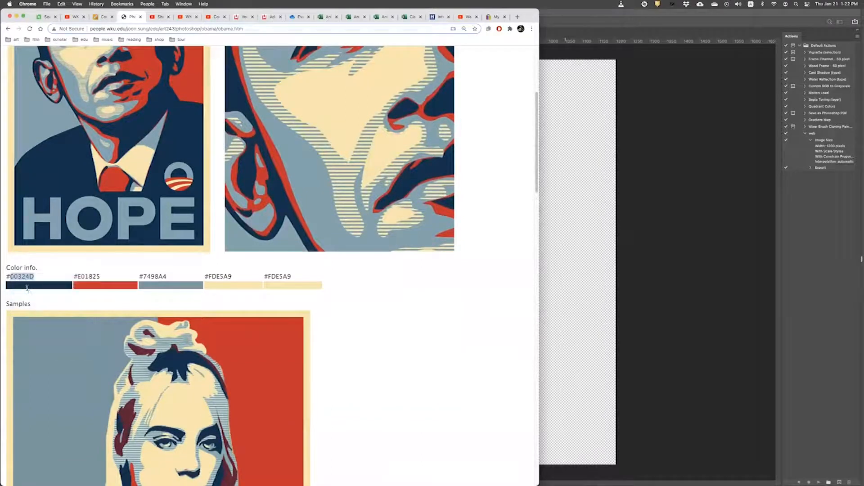
# Step: Open the Color Picker for the gradient's leftmost stop, currently pale blue-green 8fb5a9
pyautogui.click(616, 262)
pyautogui.doubleClick(526, 268)
pyautogui.moveTo(562, 136); pyautogui.dragTo(500, 177)
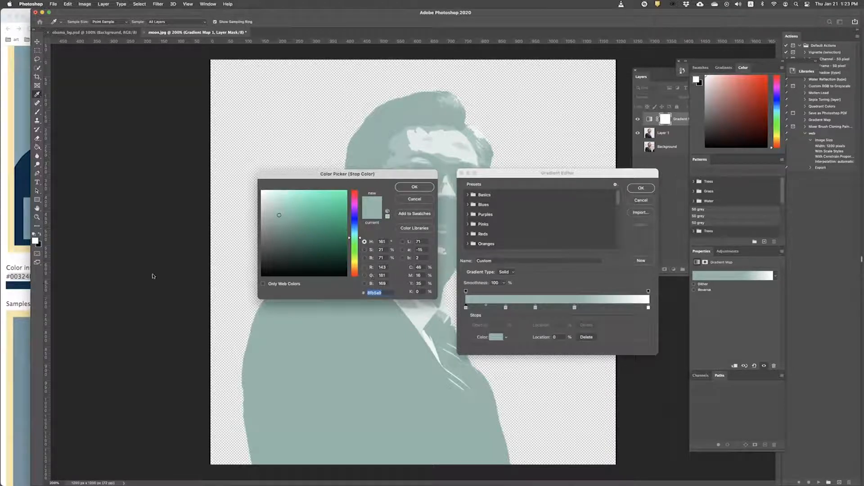
# Step: Colour the leftmost stop navy 00324D and the 22% stop red E01825
pyautogui.press('super+v')
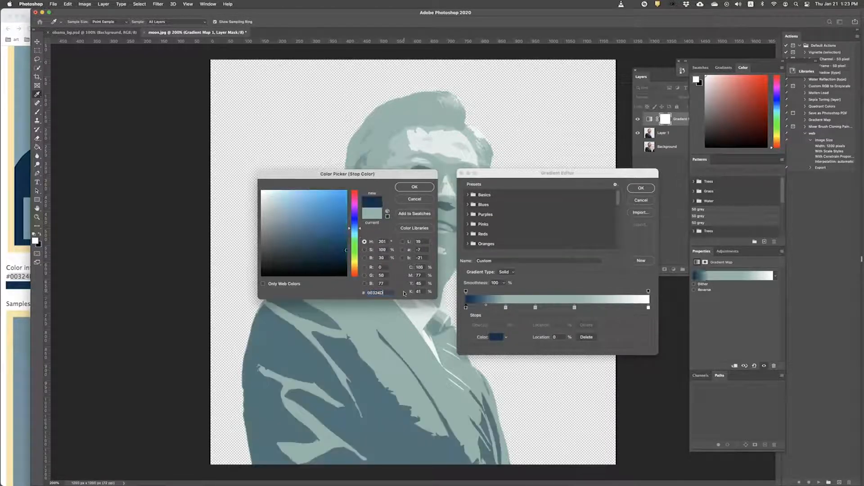
pyautogui.click(430, 189)
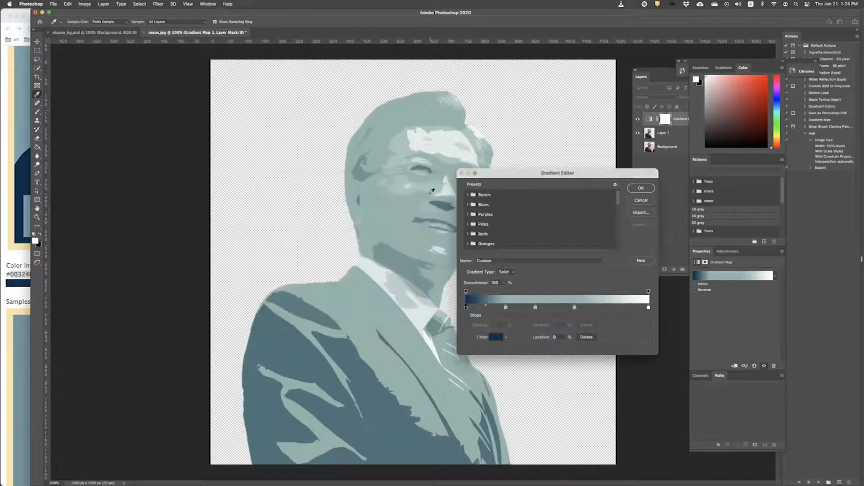
pyautogui.click(11, 255)
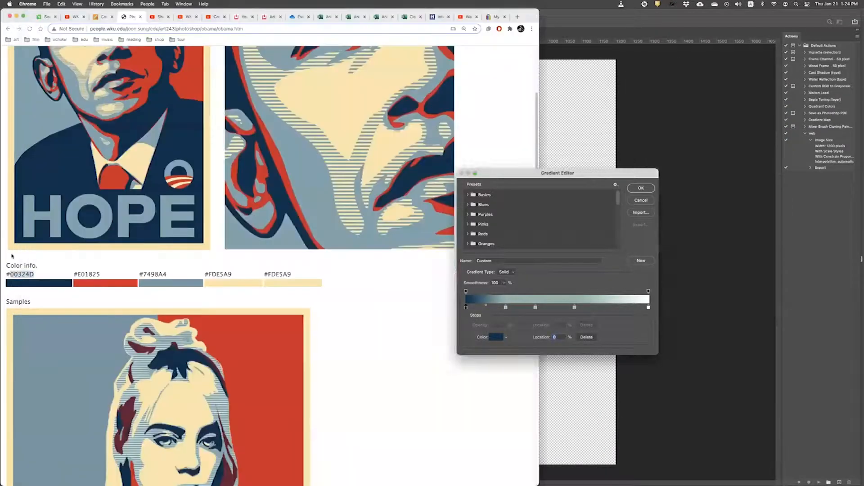
pyautogui.doubleClick(91, 274)
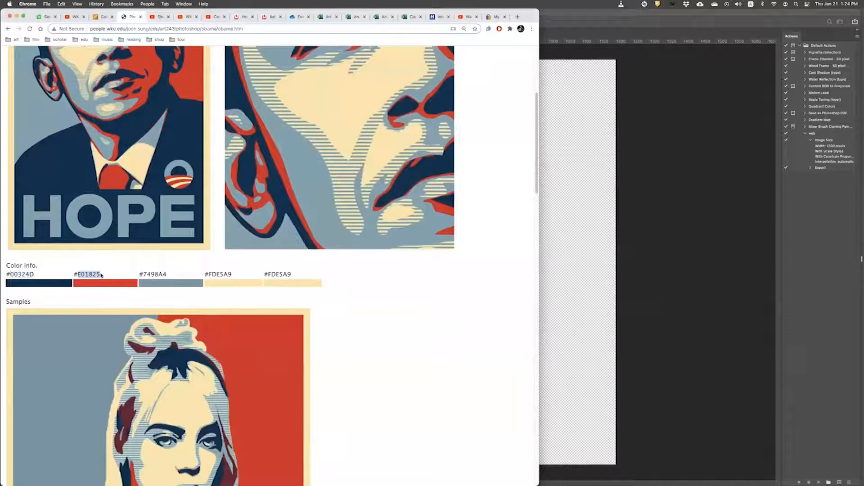
pyautogui.click(580, 378)
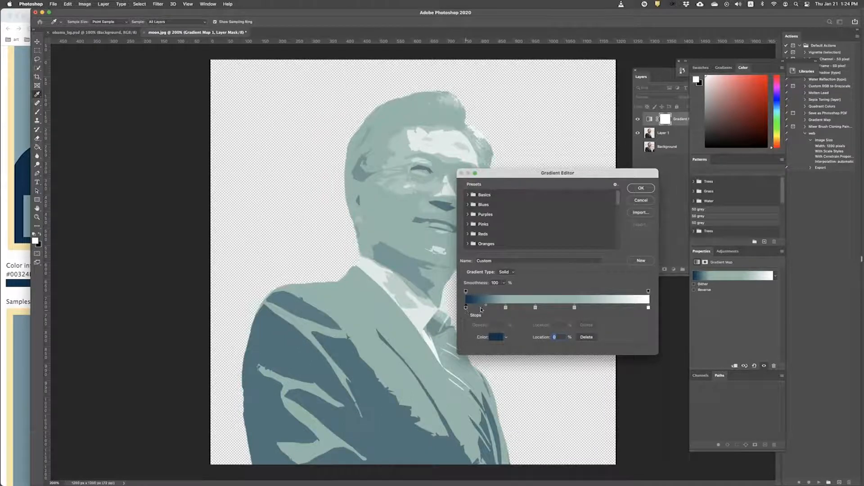
pyautogui.click(506, 307)
pyautogui.doubleClick(506, 308)
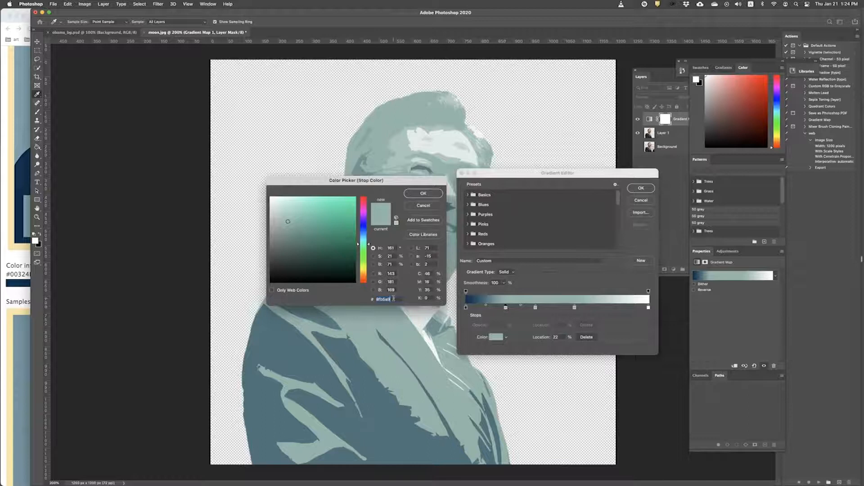
pyautogui.press('super+v')
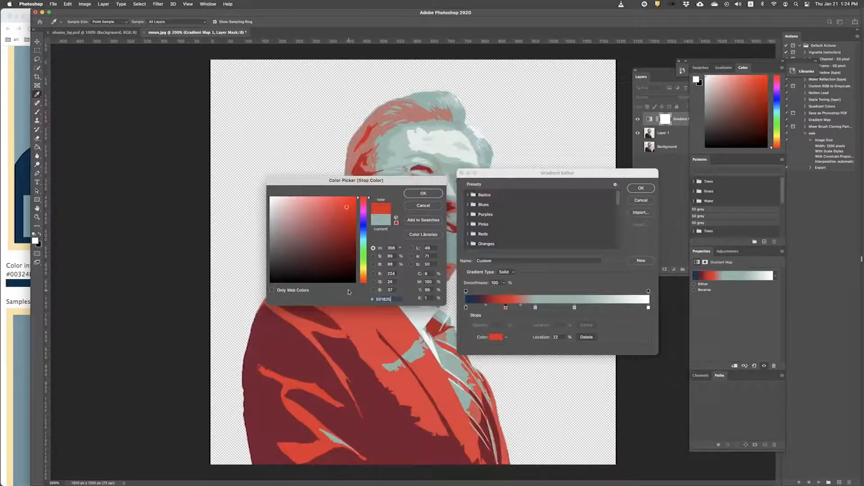
pyautogui.press('Return')
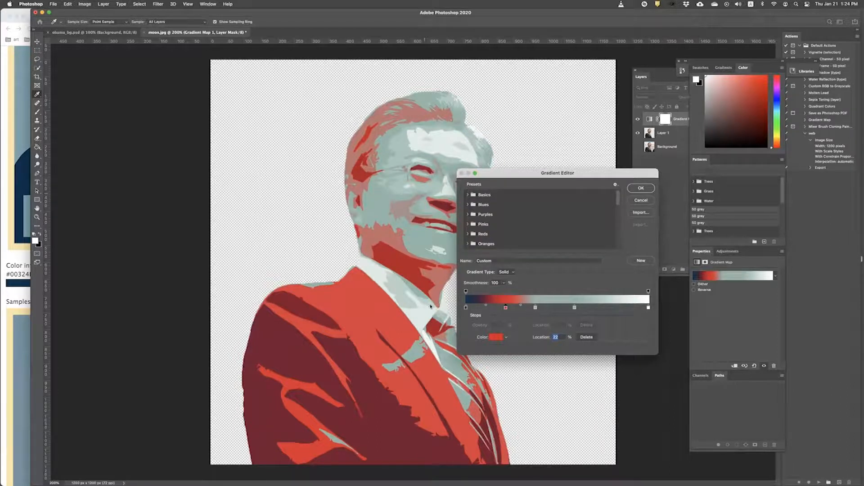
# Step: Set the 38% gradient stop to blue-gray 7498A4
pyautogui.click(17, 258)
pyautogui.doubleClick(153, 274)
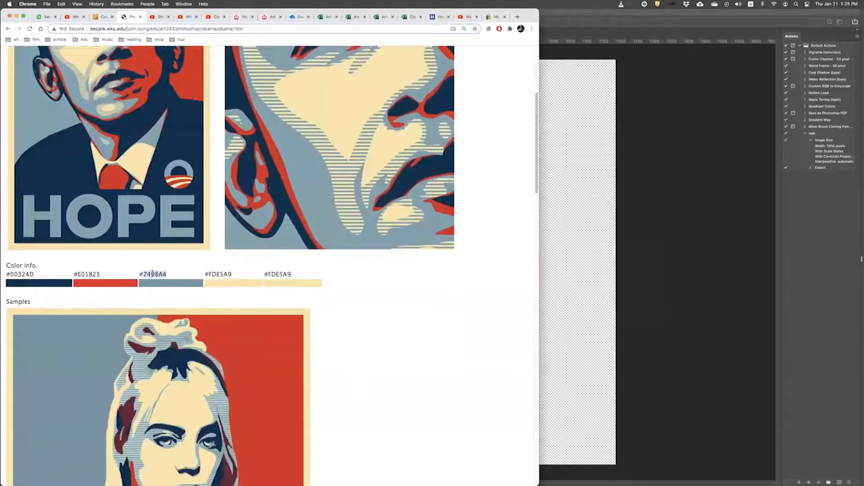
pyautogui.click(547, 311)
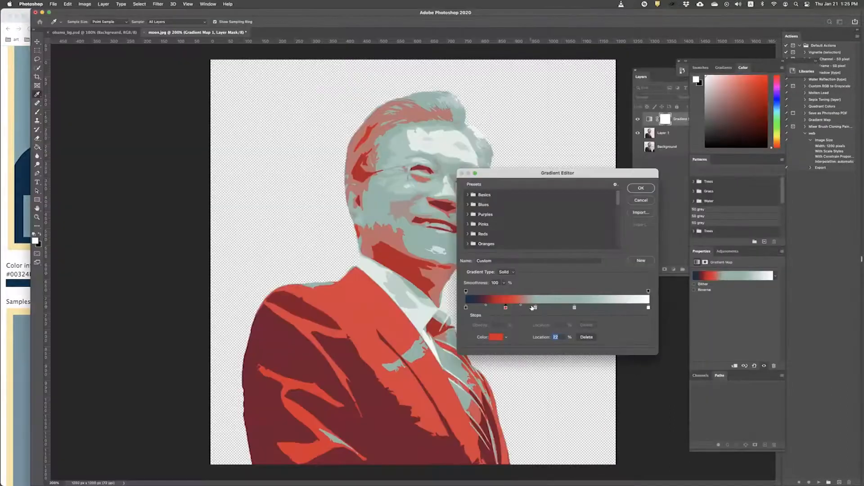
pyautogui.doubleClick(535, 307)
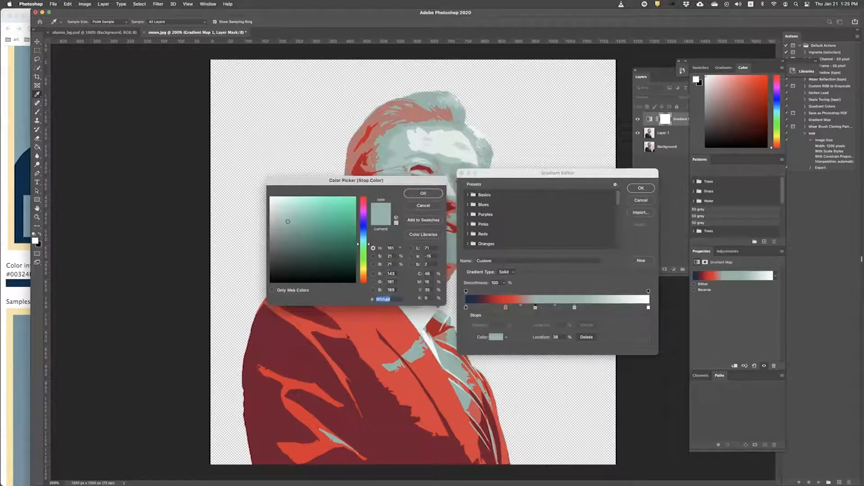
pyautogui.press('super+v')
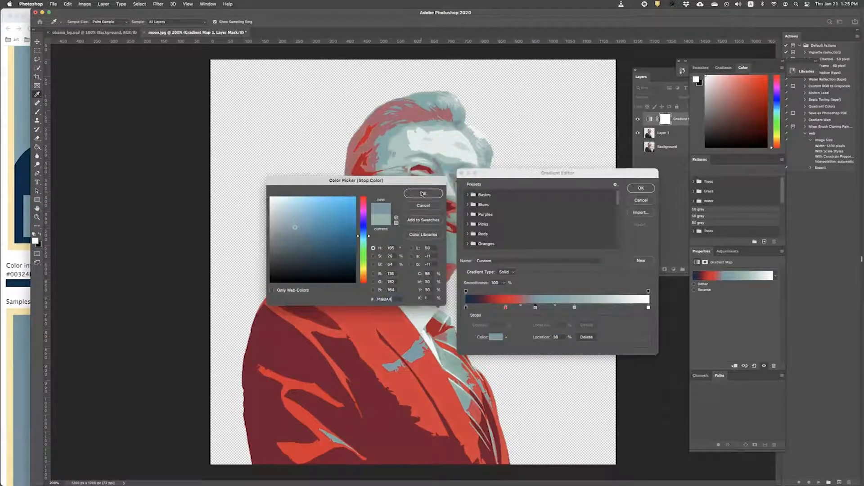
pyautogui.click(423, 194)
# Step: Set the 59% gradient stop to cream FDE5A9
pyautogui.click(28, 253)
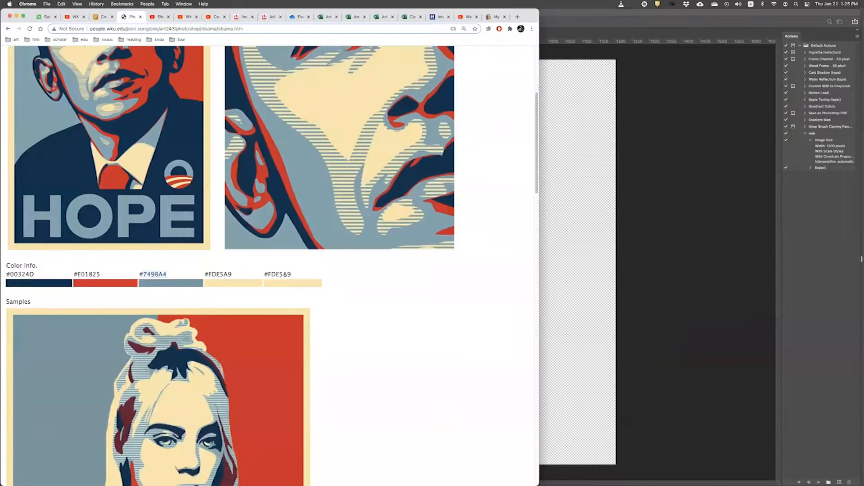
pyautogui.doubleClick(217, 273)
pyautogui.press('super+Tab')
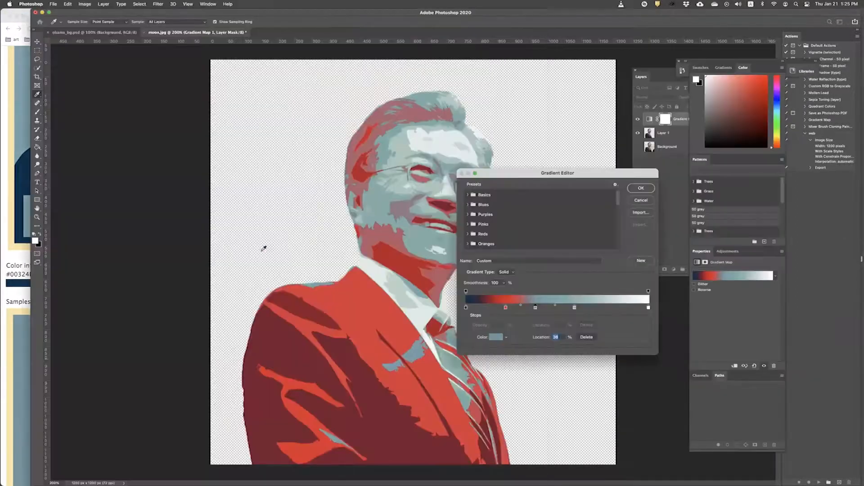
pyautogui.click(575, 308)
pyautogui.doubleClick(574, 308)
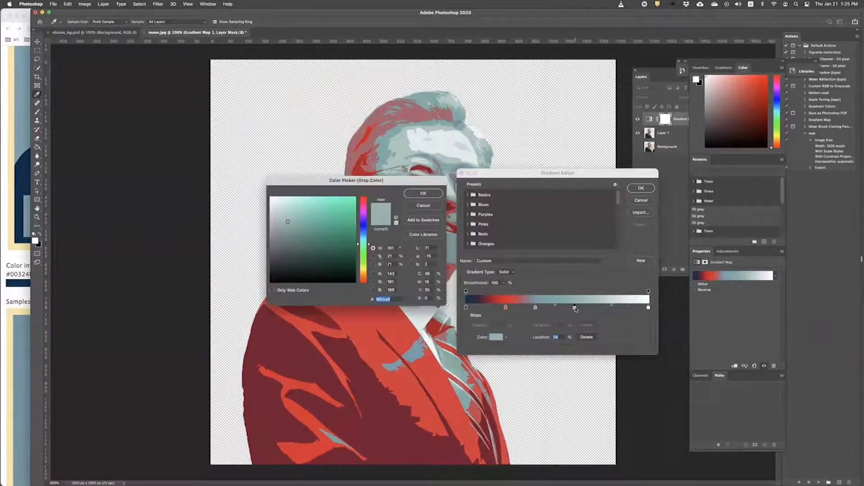
pyautogui.press('super+v')
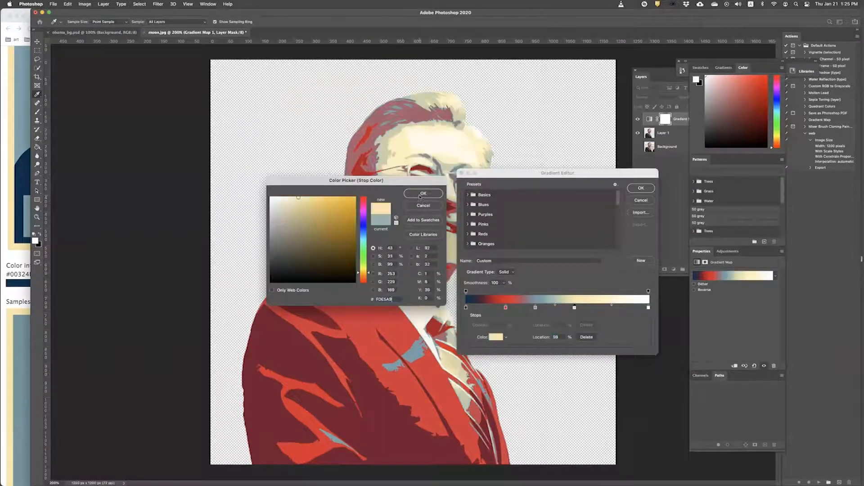
pyautogui.click(423, 193)
# Step: Change the white end stop at 100% to cream FDE5A9
pyautogui.click(649, 308)
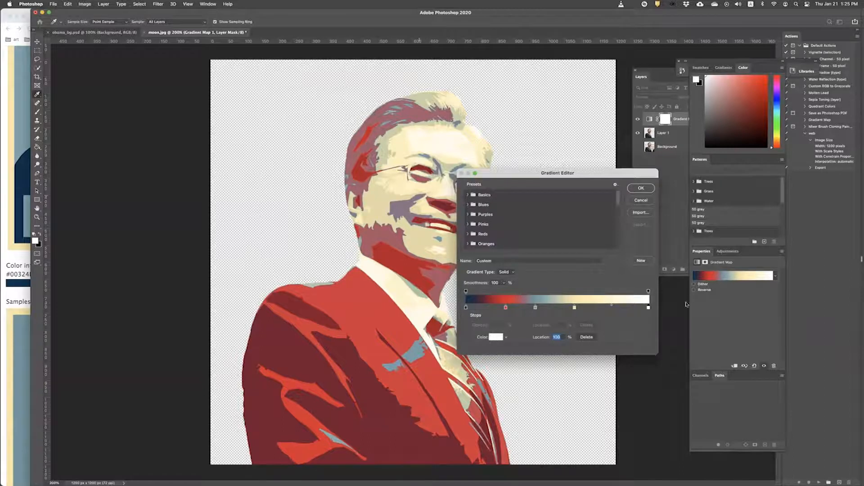
pyautogui.doubleClick(648, 308)
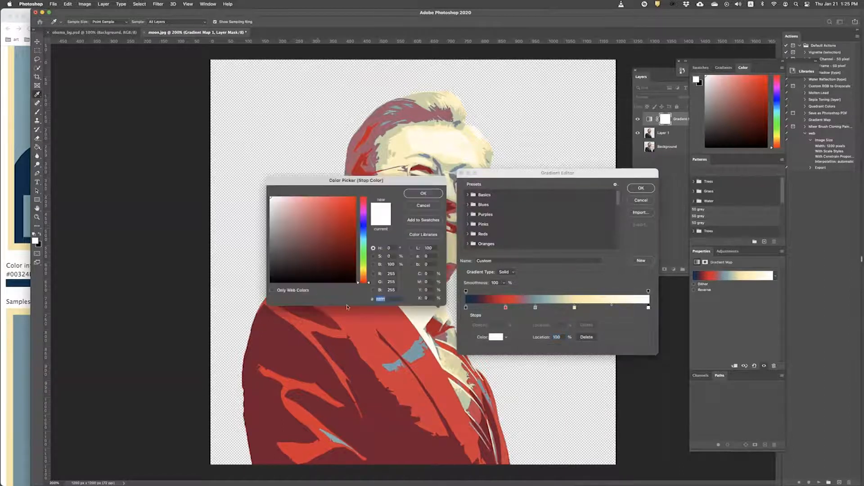
pyautogui.click(388, 300)
pyautogui.press('super+v')
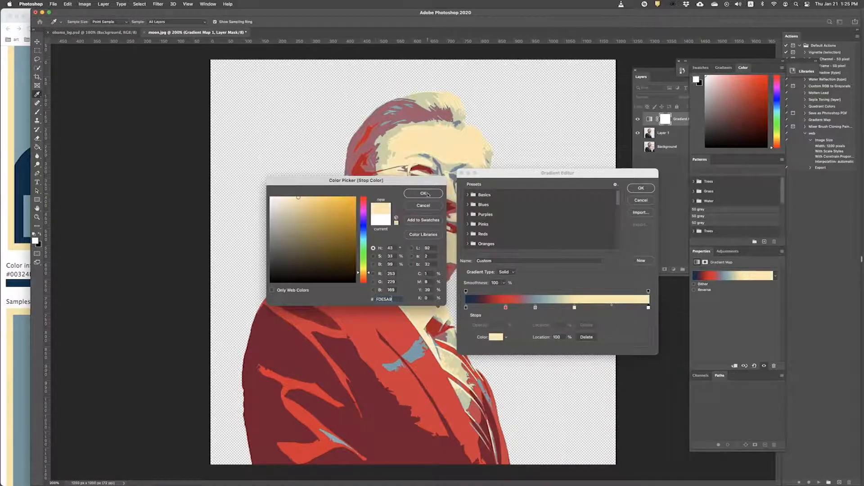
pyautogui.click(427, 194)
pyautogui.moveTo(508, 173); pyautogui.dragTo(580, 196)
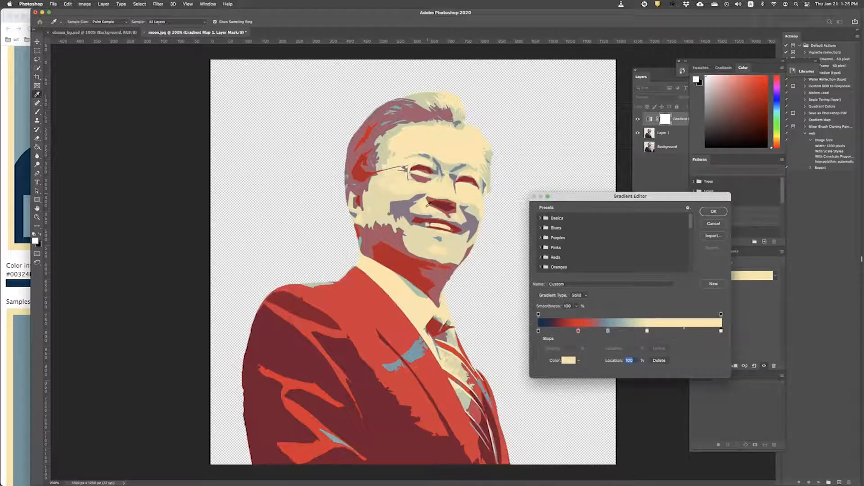
# Step: Check the poster reference, then slide the red stop along the bar so more of the suit turns red
pyautogui.click(19, 129)
pyautogui.scroll(5, 122, 264)
pyautogui.scroll(-3, 125, 261)
pyautogui.scroll(-8, 126, 261)
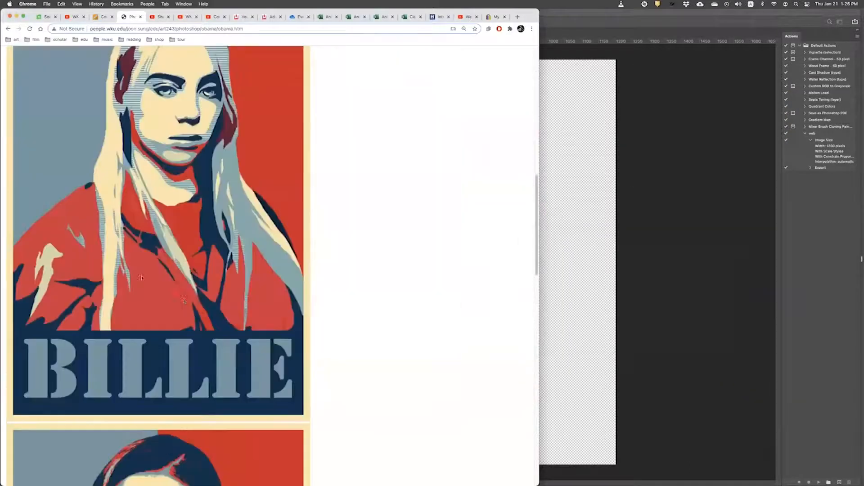
pyautogui.scroll(-3, 148, 267)
pyautogui.scroll(6, 174, 275)
pyautogui.scroll(-6, 175, 275)
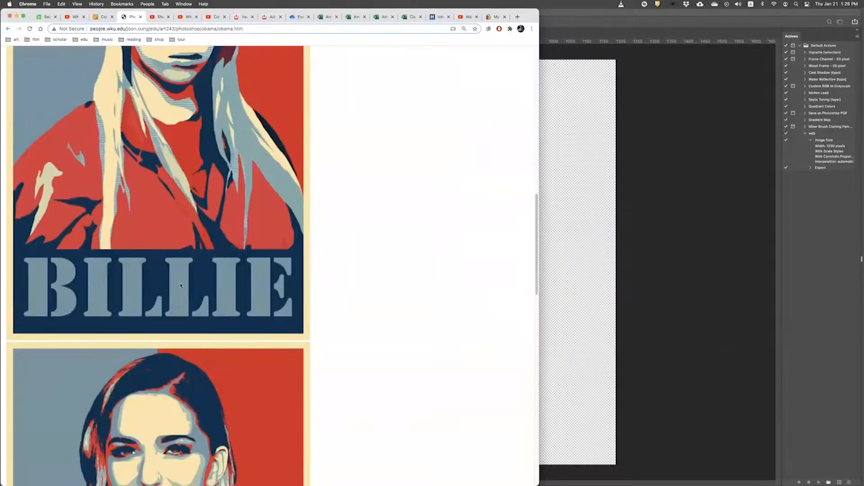
pyautogui.scroll(3, 175, 275)
pyautogui.click(633, 15)
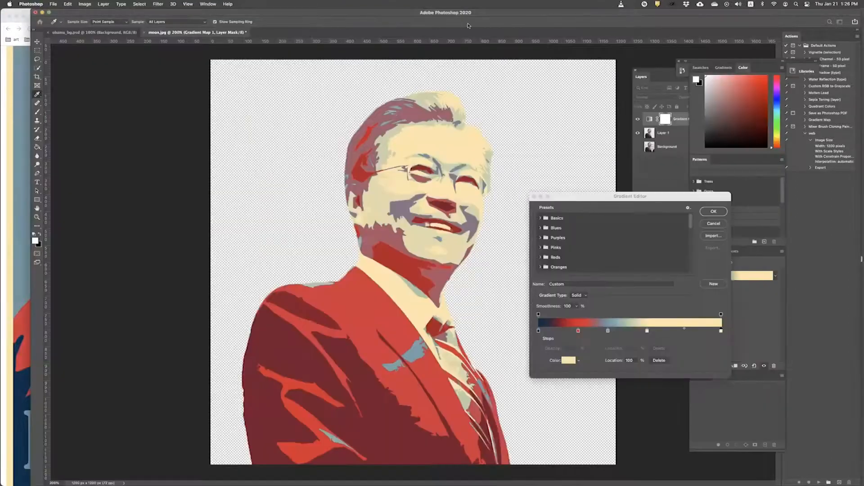
pyautogui.moveTo(620, 199); pyautogui.dragTo(617, 138)
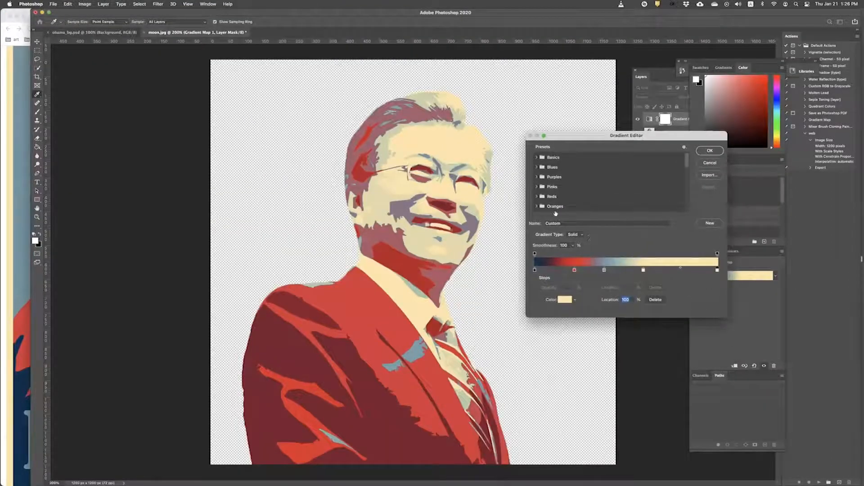
pyautogui.moveTo(574, 270); pyautogui.dragTo(607, 270)
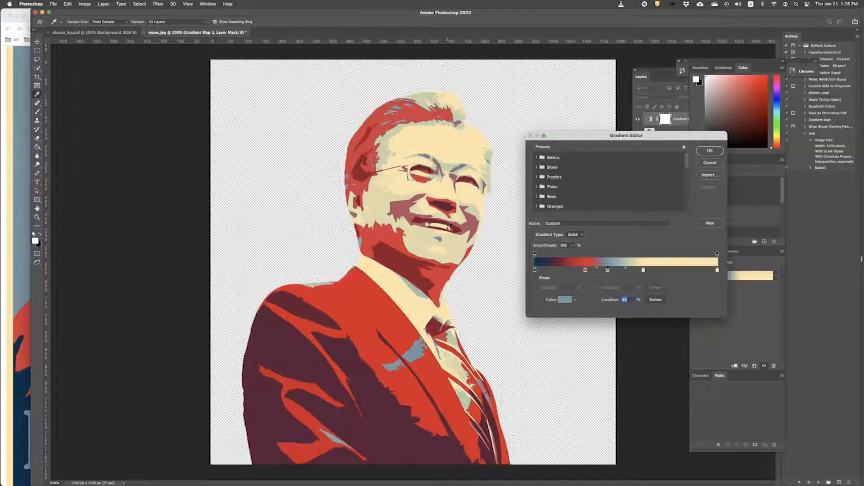
# Step: Review the HOPE poster reference colours before returning to the portrait
pyautogui.press('super+Tab')
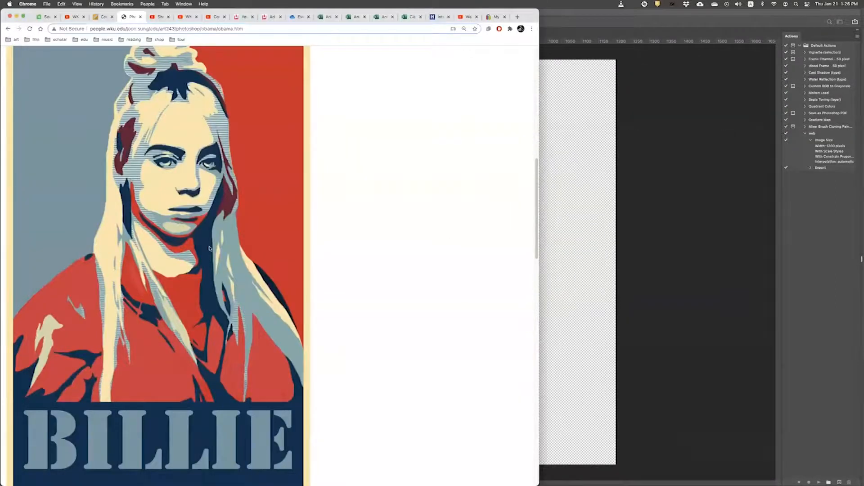
pyautogui.scroll(10, 203, 263)
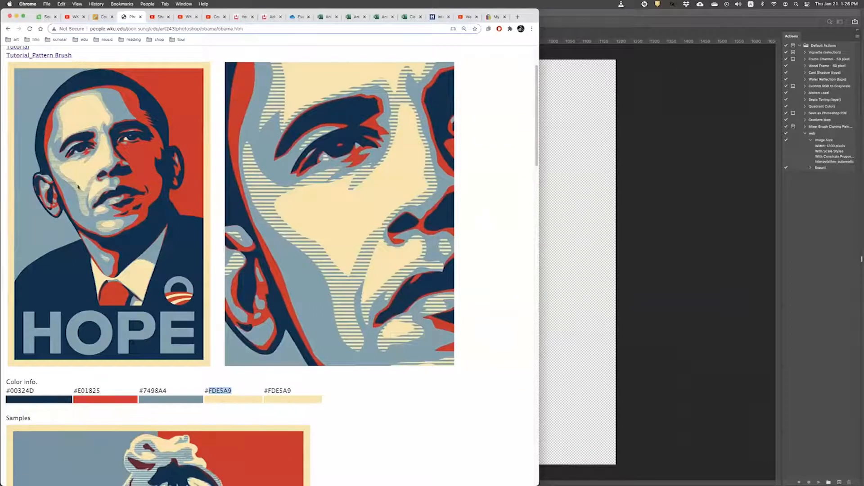
pyautogui.scroll(1, 106, 270)
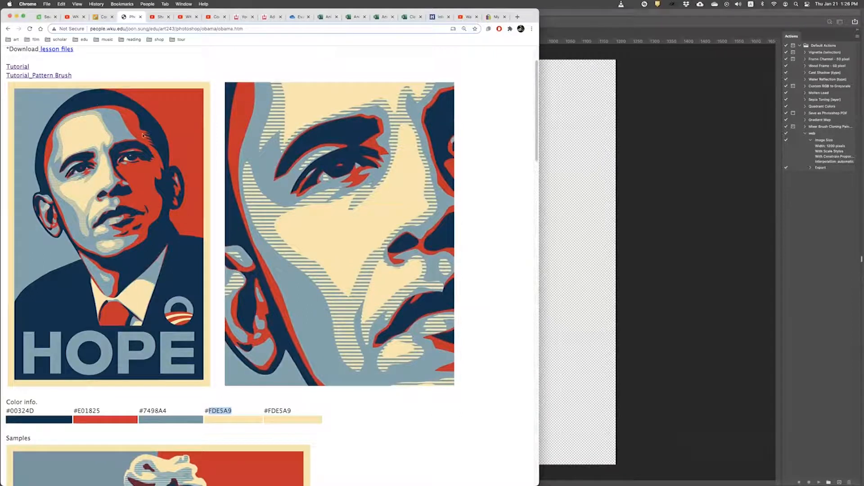
pyautogui.scroll(-1, 69, 306)
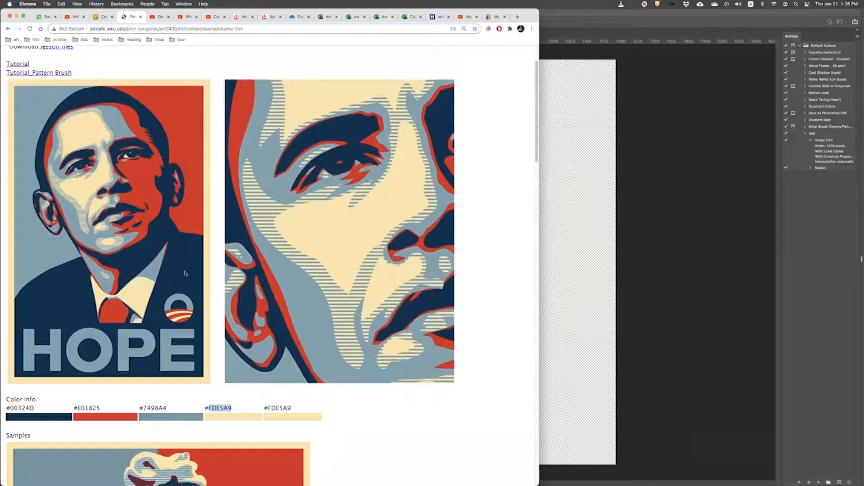
pyautogui.click(652, 278)
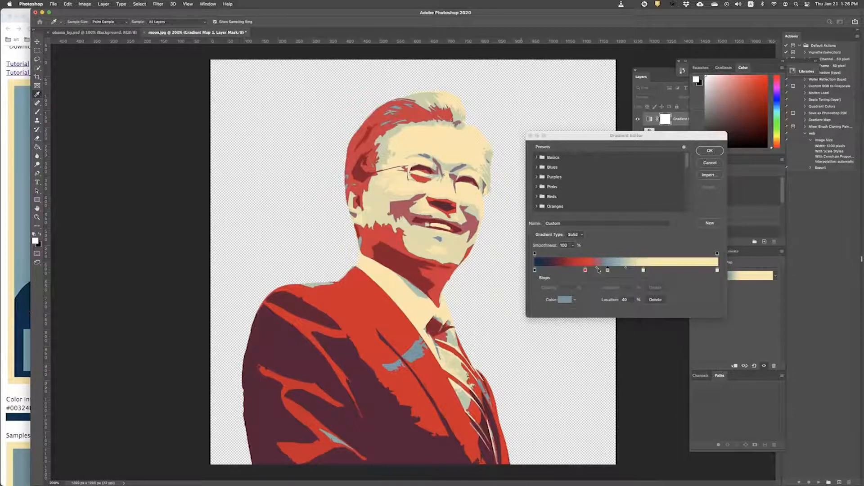
# Step: Drag the extra red stop off the gradient bar and narrow the navy area
pyautogui.moveTo(585, 270); pyautogui.dragTo(557, 272)
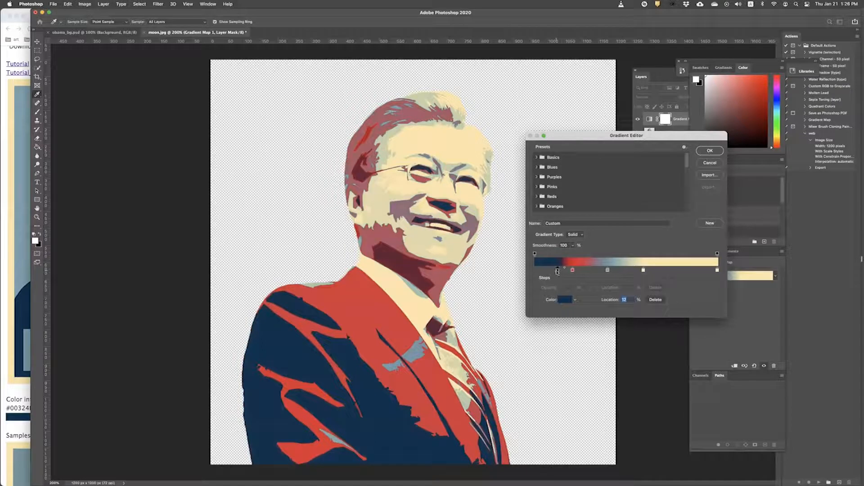
pyautogui.moveTo(558, 271); pyautogui.dragTo(522, 270)
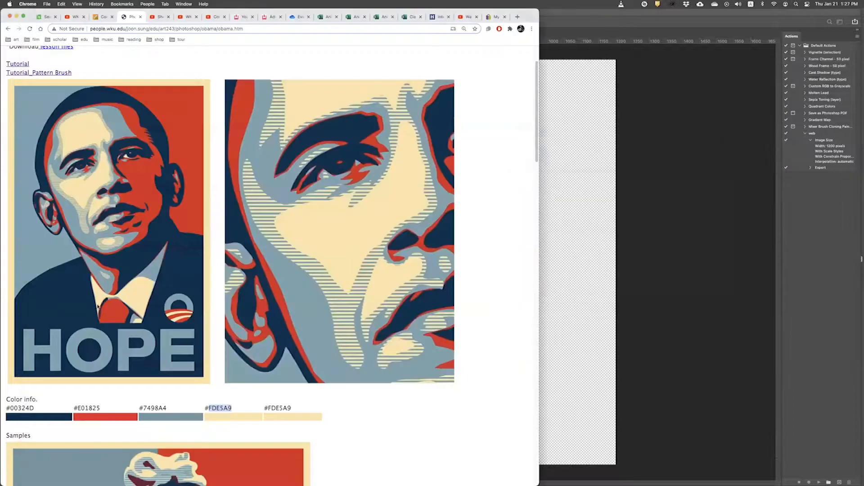
pyautogui.click(28, 320)
# Step: Drag the navy stop right to spread navy over the suit, reposition red, and compare with the poster
pyautogui.press('super+Tab')
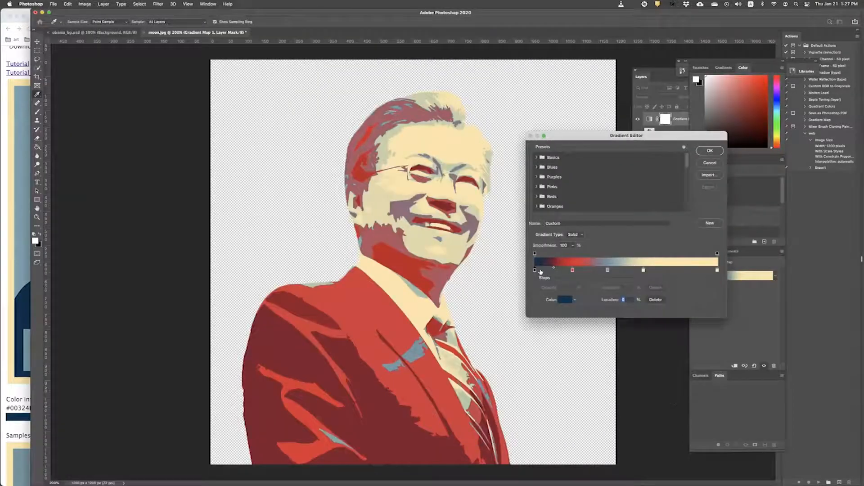
pyautogui.moveTo(535, 270); pyautogui.dragTo(594, 271)
pyautogui.click(556, 270)
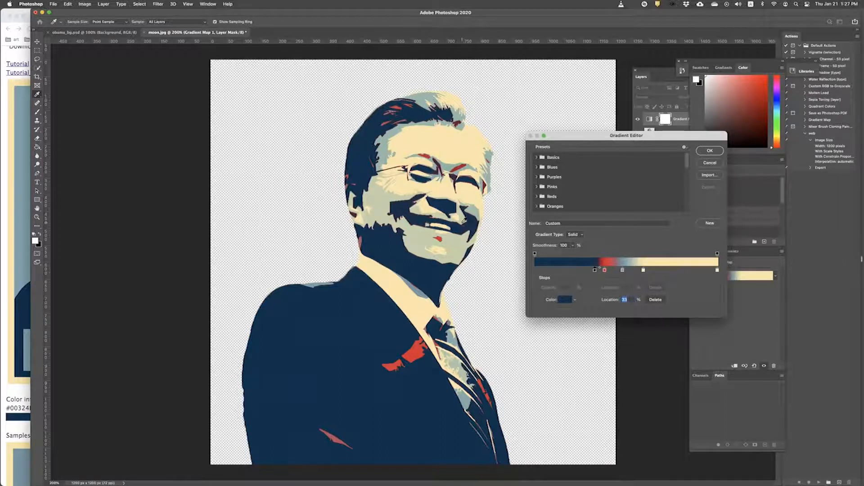
pyautogui.press('super+Tab')
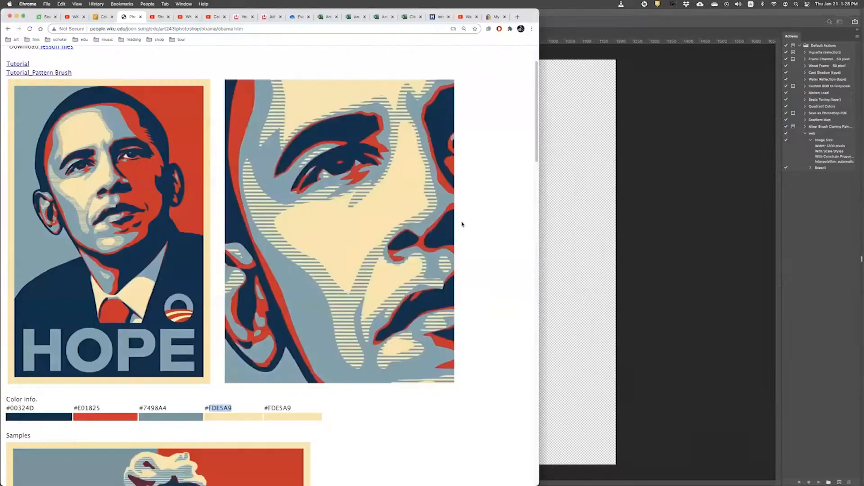
pyautogui.press('super+Tab')
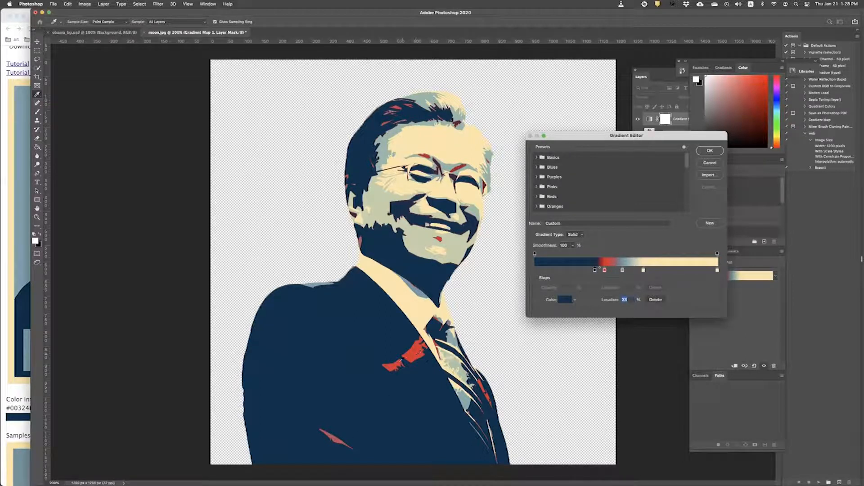
# Step: Flip between the recoloured portrait and the HOPE reference poster to compare colours
pyautogui.click(5, 209)
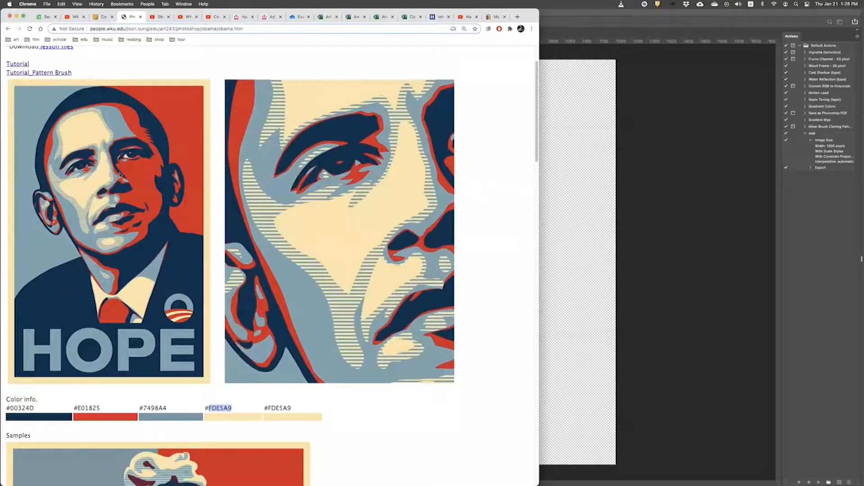
pyautogui.click(610, 256)
pyautogui.click(3, 207)
pyautogui.click(600, 351)
pyautogui.click(22, 238)
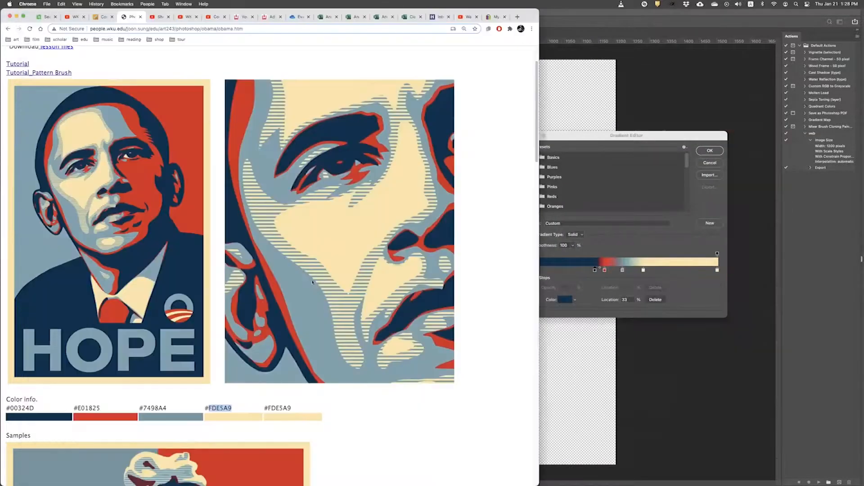
pyautogui.click(645, 387)
pyautogui.click(23, 226)
pyautogui.click(633, 383)
# Step: Move the gradient's navy stop to about 20% and red to about 34%, checking against the HOPE page
pyautogui.moveTo(595, 270)
pyautogui.mouseDown()
pyautogui.moveTo(562, 272)
pyautogui.moveTo(594, 272)
pyautogui.mouseUp()
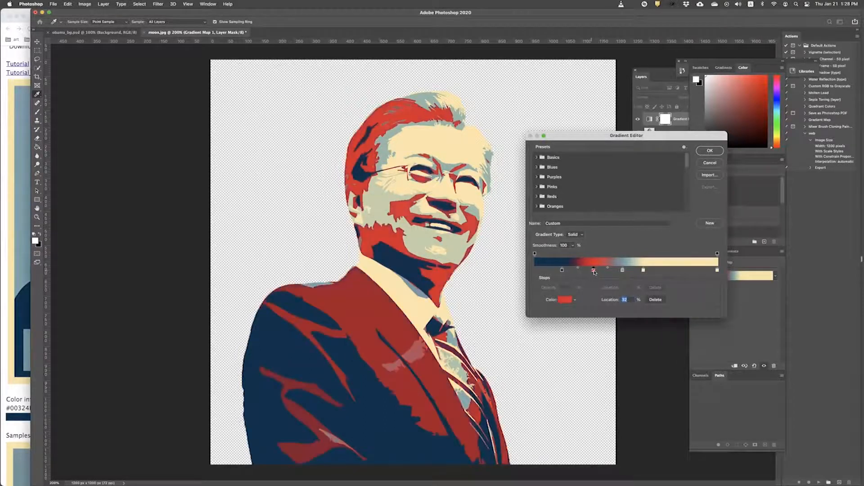
pyautogui.press('super+Tab')
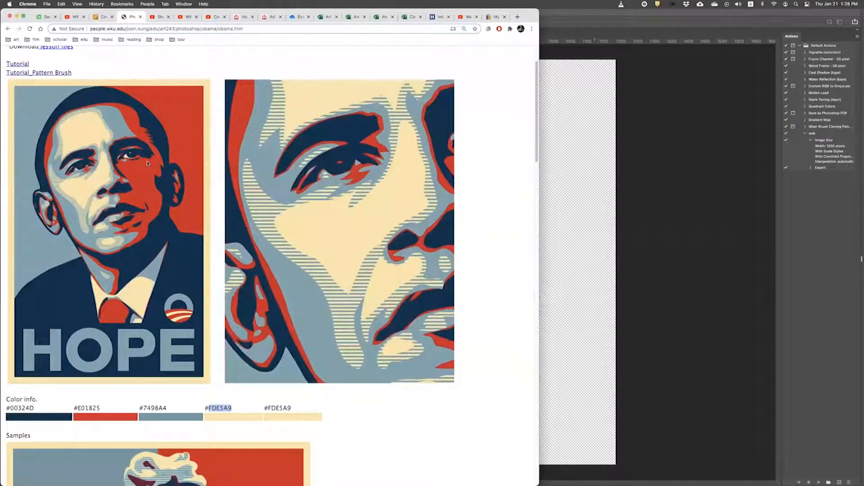
pyautogui.click(592, 16)
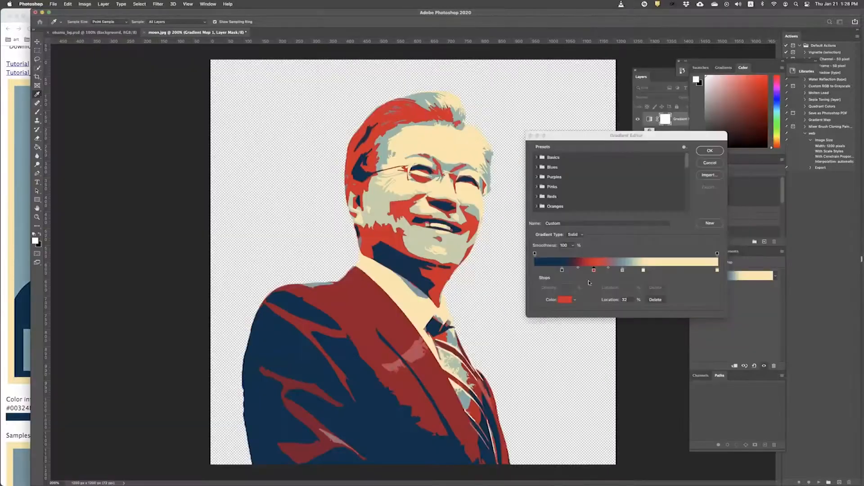
pyautogui.moveTo(589, 271)
pyautogui.mouseDown()
pyautogui.moveTo(560, 271)
pyautogui.moveTo(599, 270)
pyautogui.mouseUp()
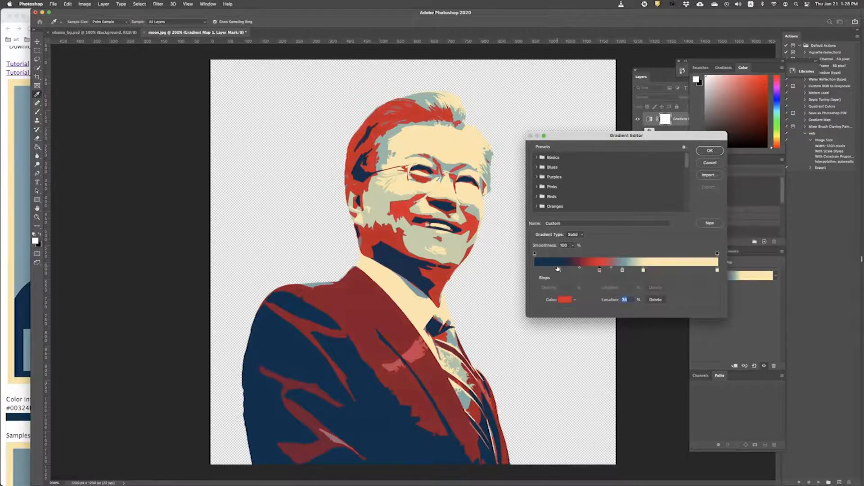
pyautogui.press('super+Tab')
pyautogui.click(556, 268)
pyautogui.press('super+Tab')
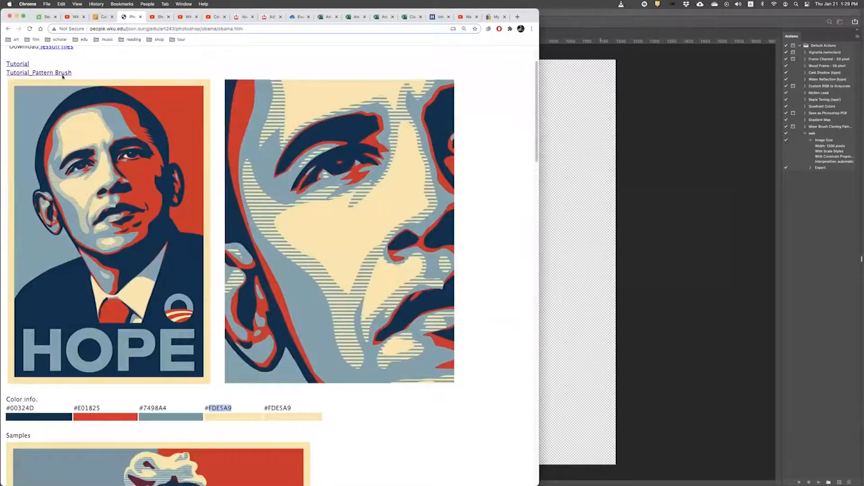
# Step: Scroll through the HOPE tutorial page to review the assignment
pyautogui.scroll(3, 62, 76)
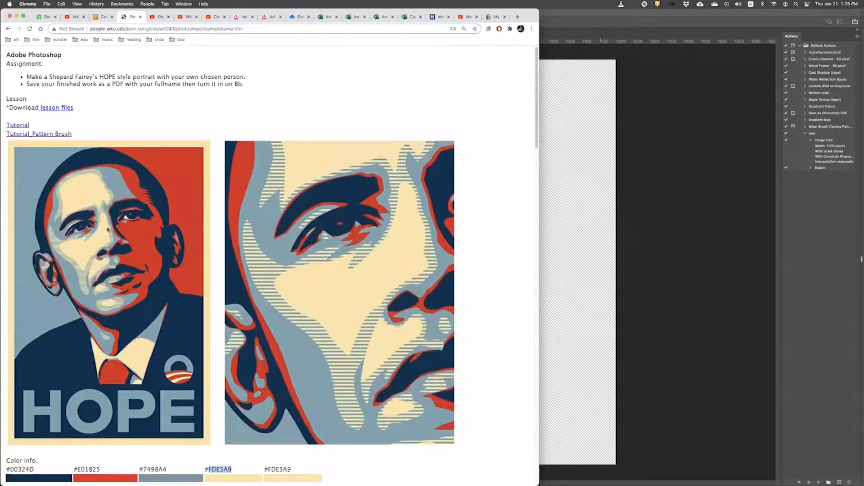
pyautogui.scroll(-2, 109, 230)
pyautogui.scroll(-1, 84, 167)
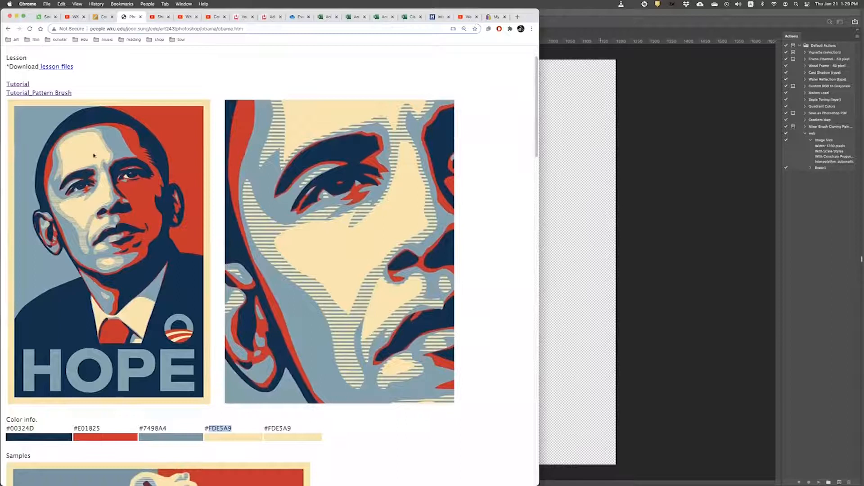
pyautogui.scroll(-1, 87, 160)
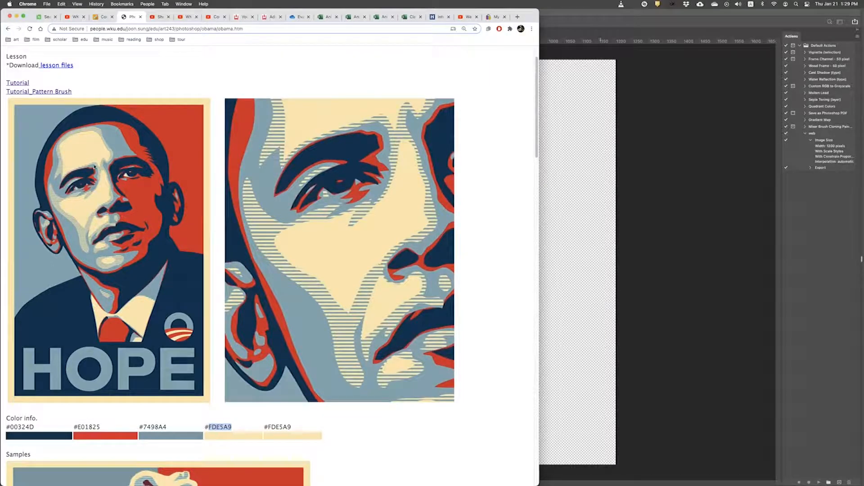
pyautogui.scroll(1, 72, 228)
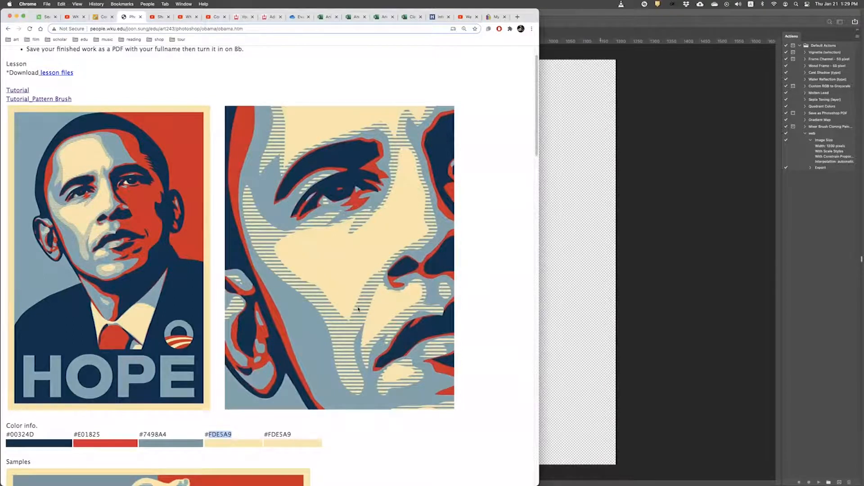
pyautogui.scroll(1, 351, 297)
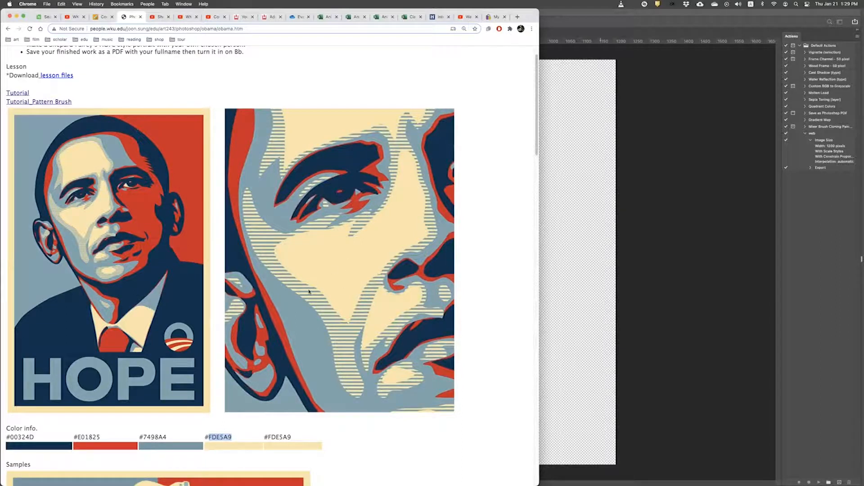
# Step: Review the reference colour info, then drag the cream stop to about 81% for more blue-gray
pyautogui.scroll(-1, 309, 291)
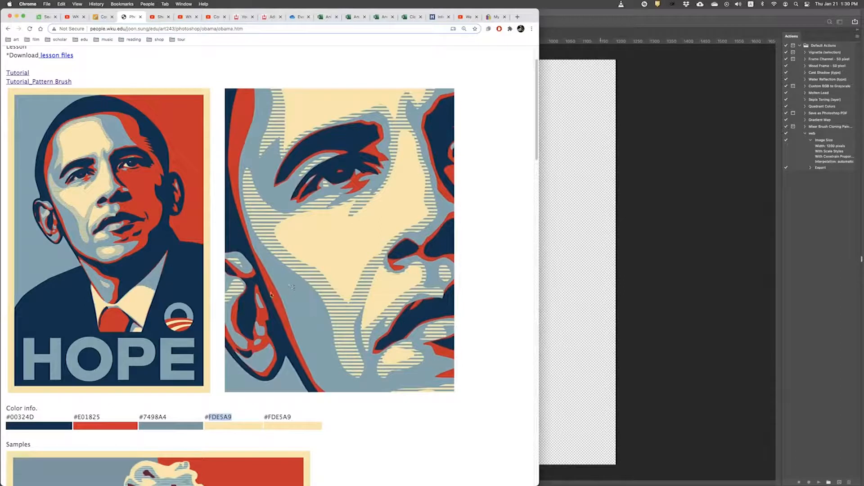
pyautogui.scroll(-1, 269, 292)
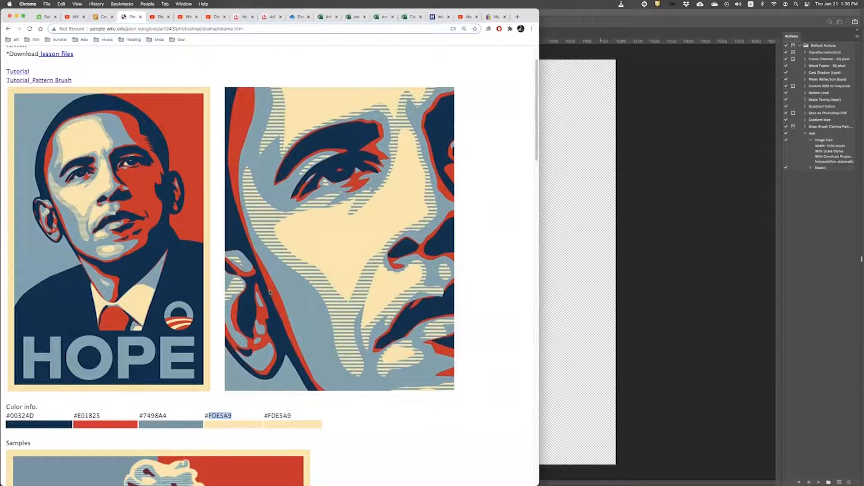
pyautogui.scroll(-3, 269, 292)
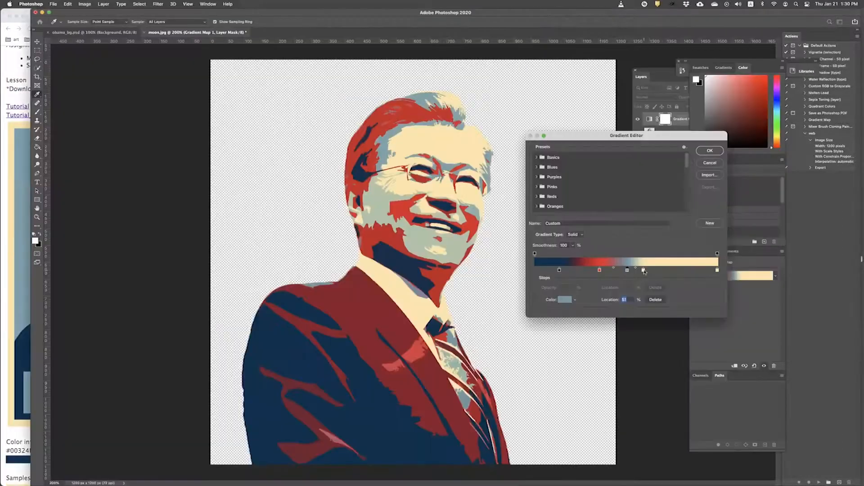
pyautogui.moveTo(649, 270); pyautogui.dragTo(682, 270)
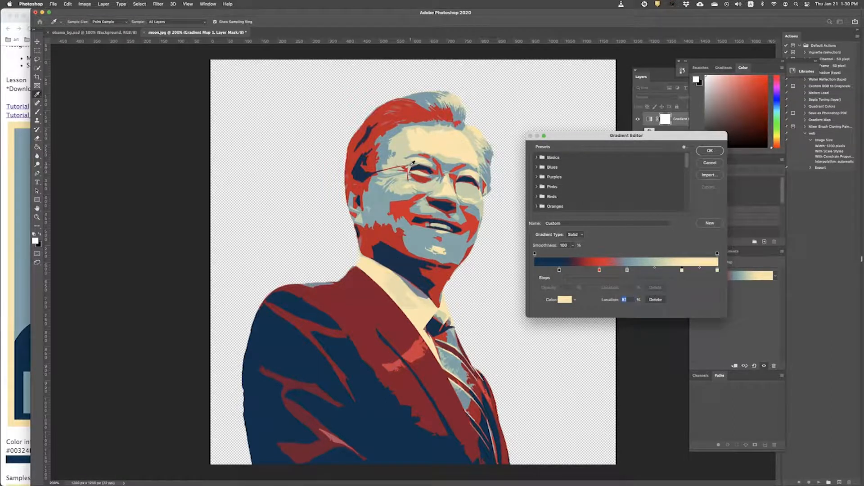
# Step: Compare the gradient map against the HOPE reference colours, accept it, and zoom out
pyautogui.scroll(5, 413, 164)
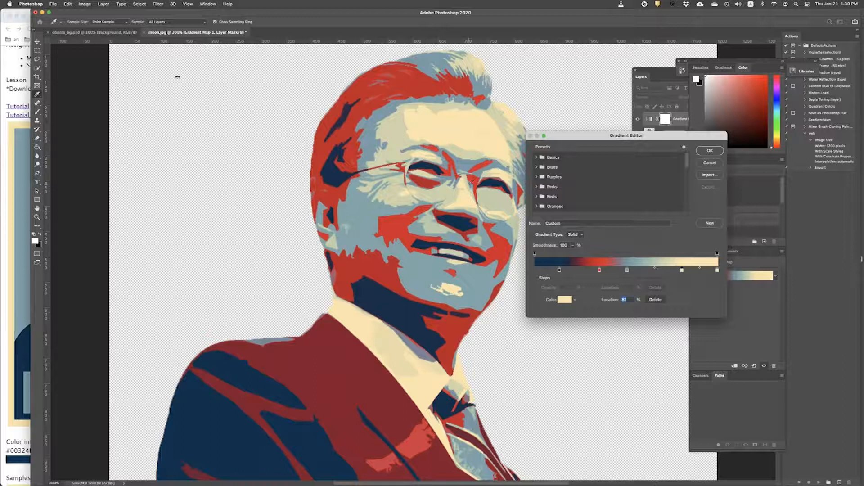
pyautogui.click(3, 144)
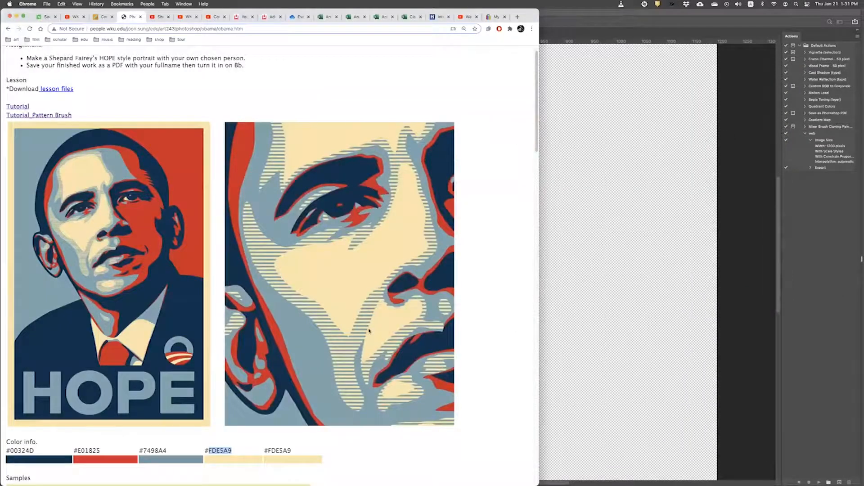
pyautogui.click(687, 194)
pyautogui.moveTo(558, 136); pyautogui.dragTo(582, 139)
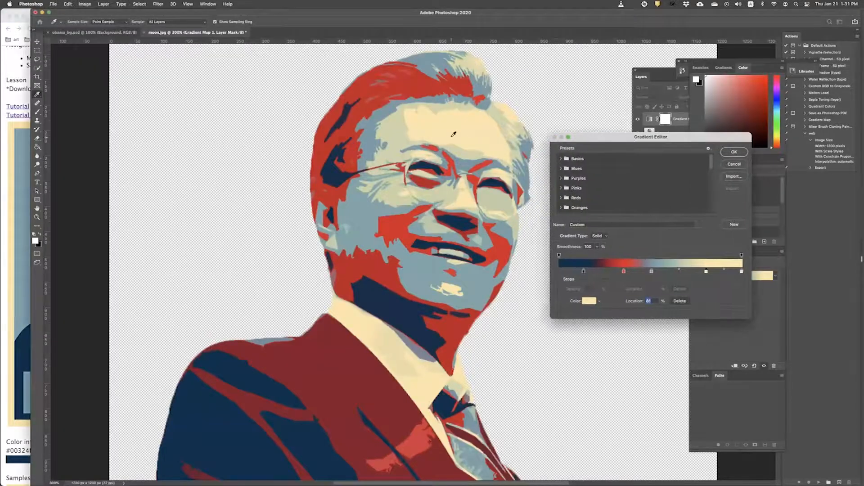
pyautogui.click(23, 256)
pyautogui.press('super+Tab')
pyautogui.press('super+Tab')
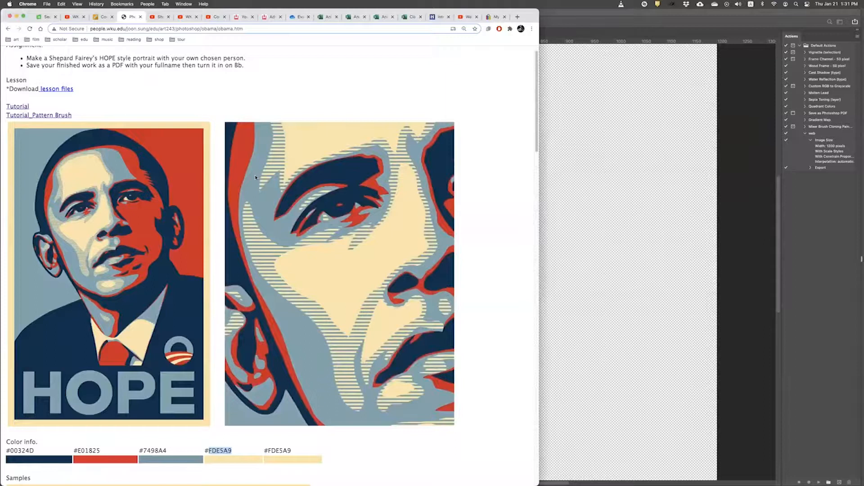
pyautogui.press('super+Tab')
pyautogui.click(734, 152)
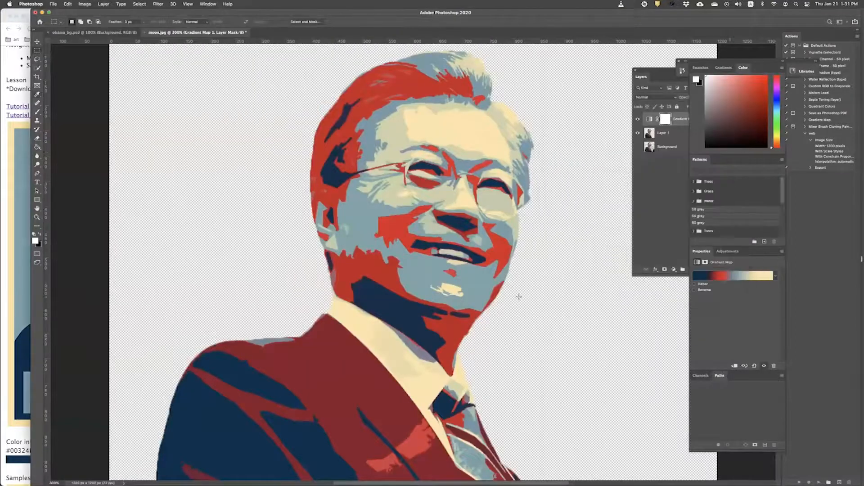
pyautogui.press('super+minus')
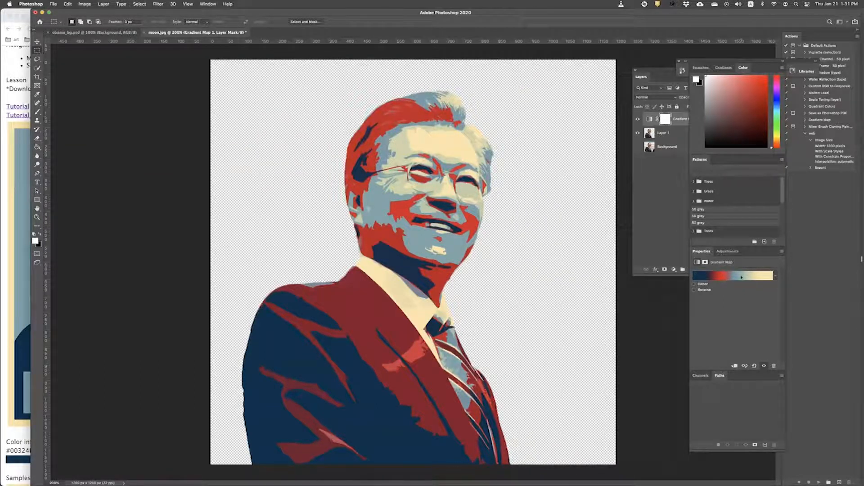
# Step: Reopen the Gradient Editor and shift the middle stop to widen blue-gray on the face
pyautogui.click(749, 276)
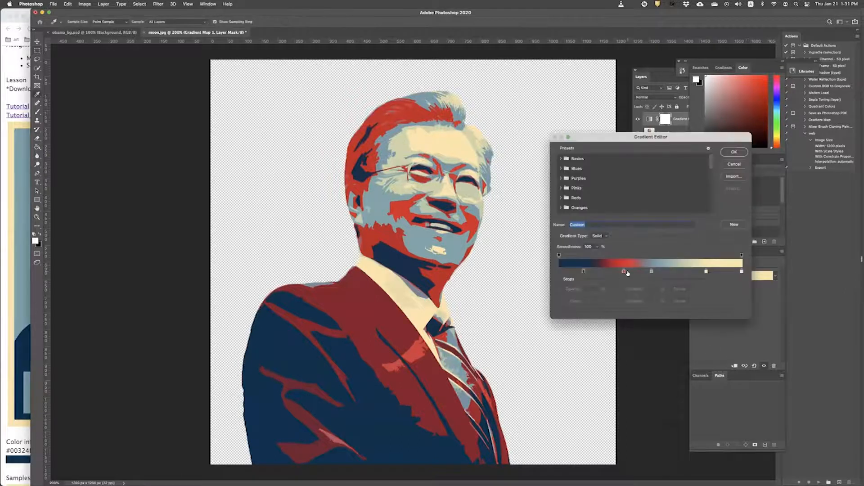
pyautogui.moveTo(652, 272); pyautogui.dragTo(656, 271)
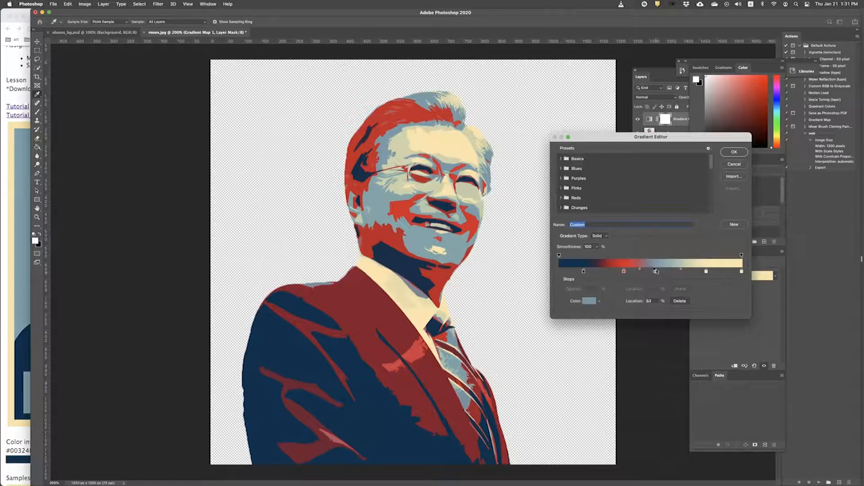
pyautogui.click(734, 152)
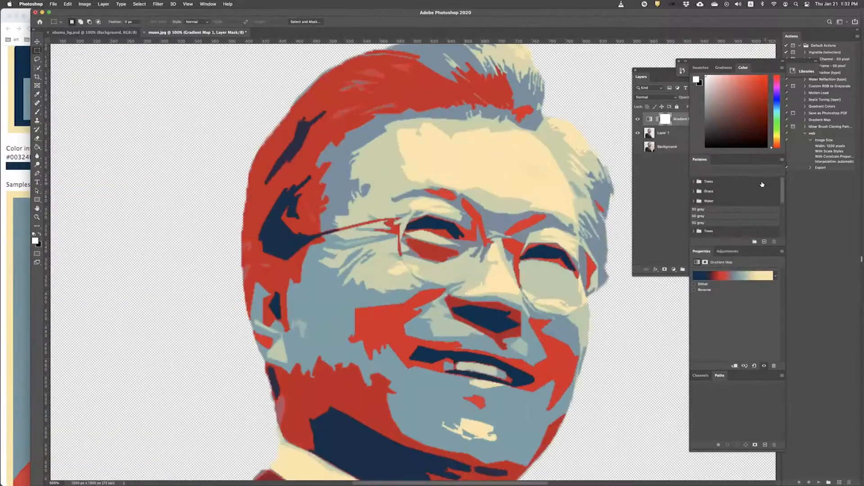
# Step: Rename the cut-out man's Layer 1 to 'artwork' and zoom in on the face
pyautogui.click(652, 179)
pyautogui.click(678, 120)
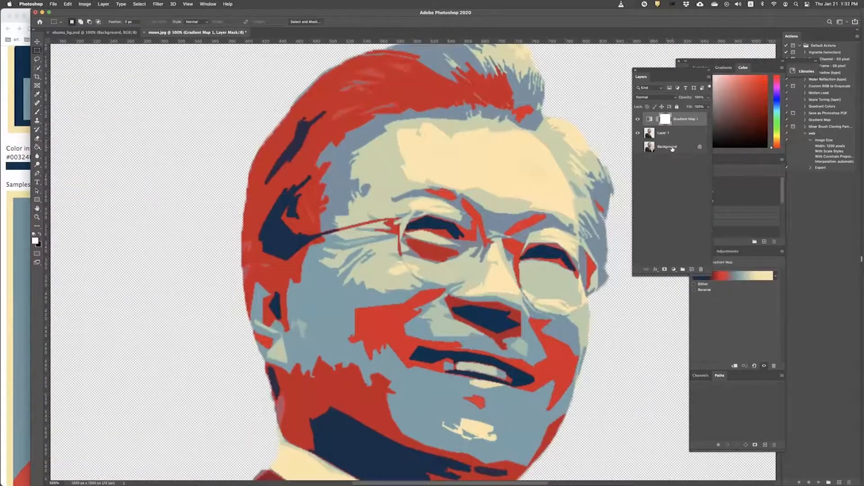
pyautogui.click(660, 146)
pyautogui.click(674, 132)
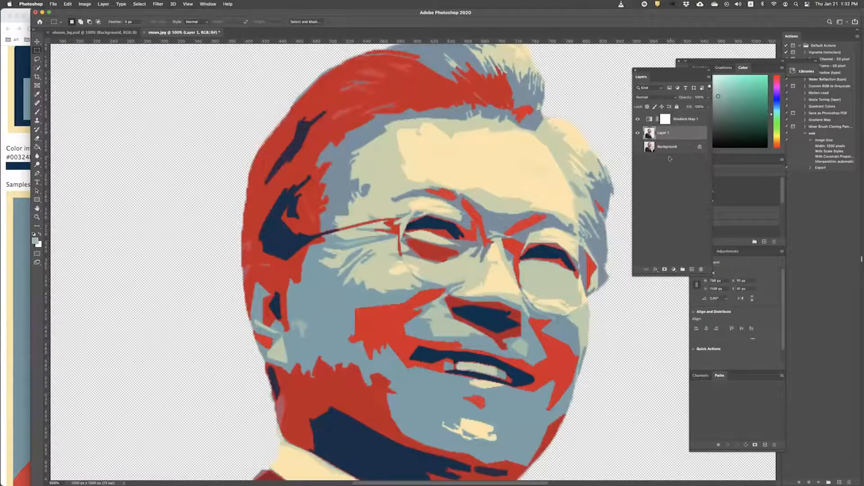
pyautogui.click(678, 124)
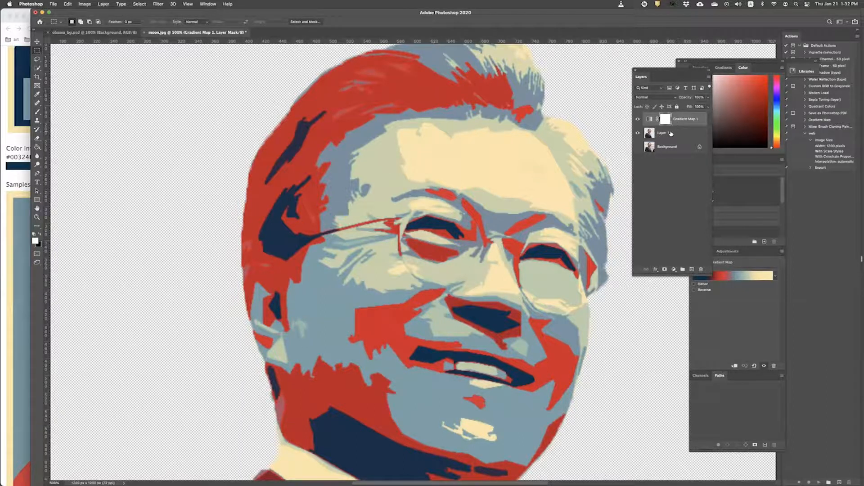
pyautogui.click(671, 133)
pyautogui.doubleClick(670, 133)
pyautogui.write('a')
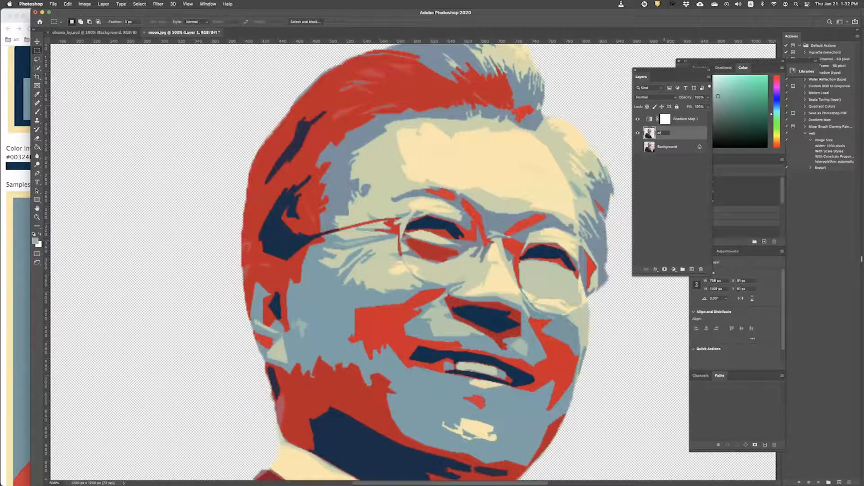
pyautogui.write('rtwork')
pyautogui.press('Return')
pyautogui.press('super+equal')
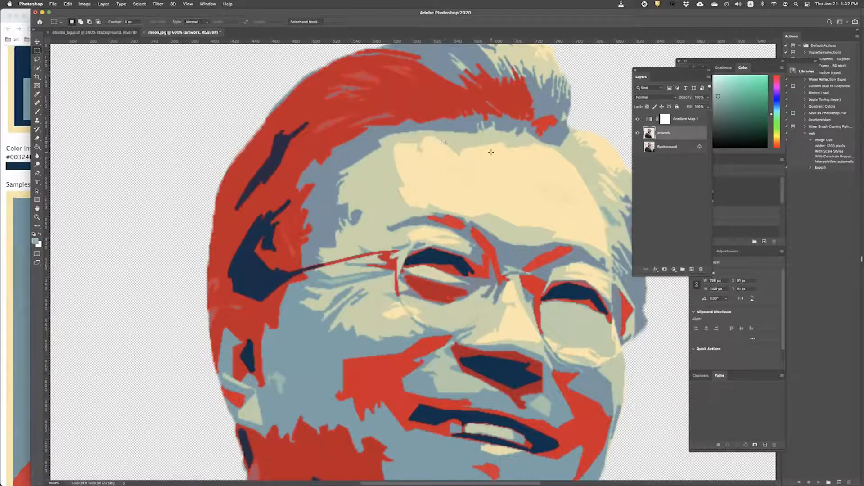
pyautogui.press('super+Tab')
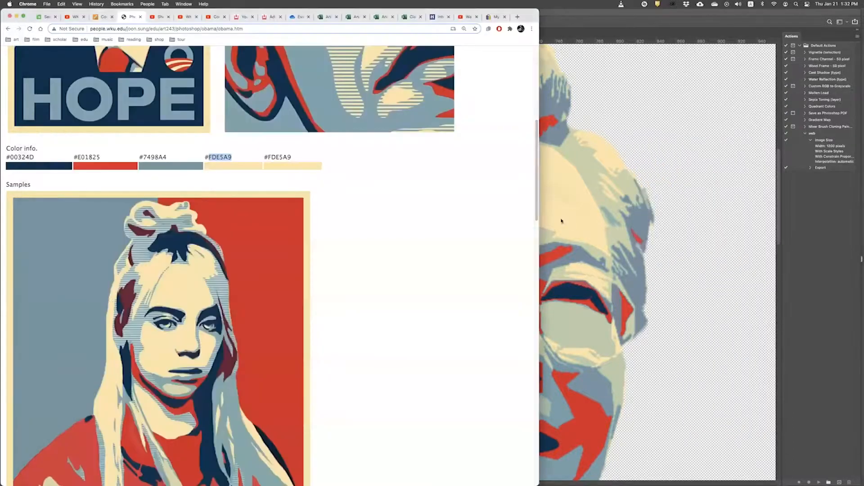
pyautogui.scroll(2, 306, 306)
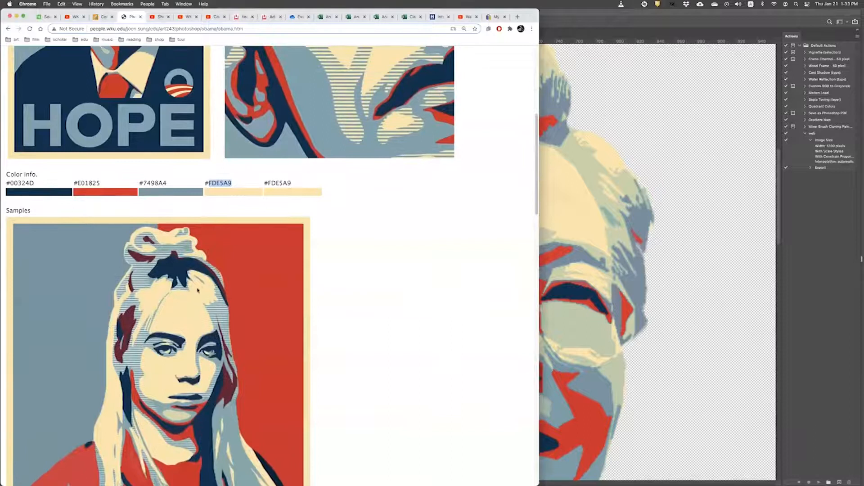
pyautogui.scroll(10, 210, 273)
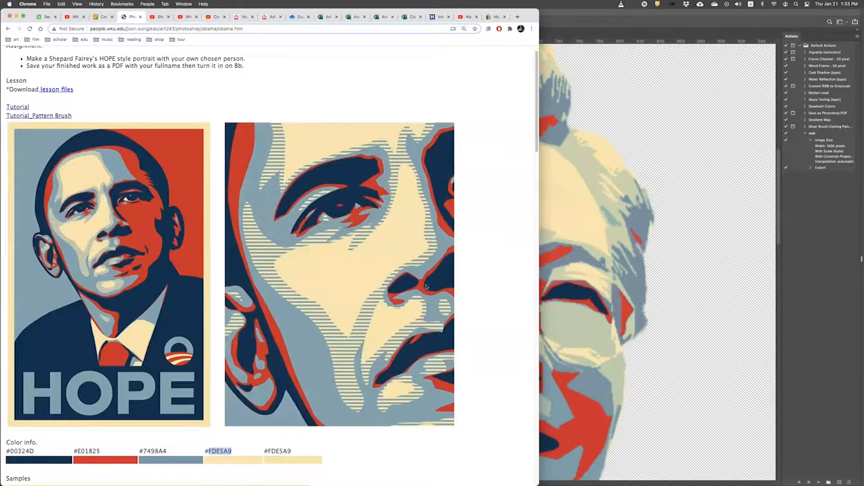
pyautogui.click(597, 290)
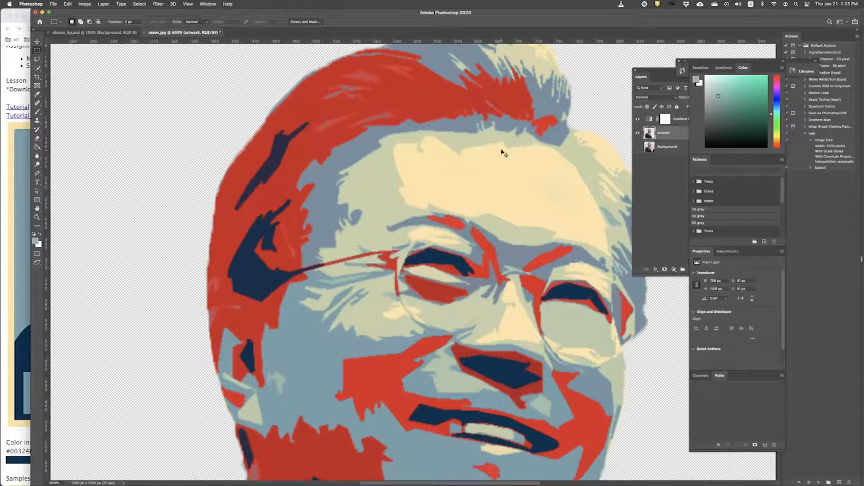
# Step: Pick the Brush tool and select through the Gradient Map, artwork and Background layers
pyautogui.press('super+Tab')
pyautogui.press('super+Tab')
pyautogui.click(37, 111)
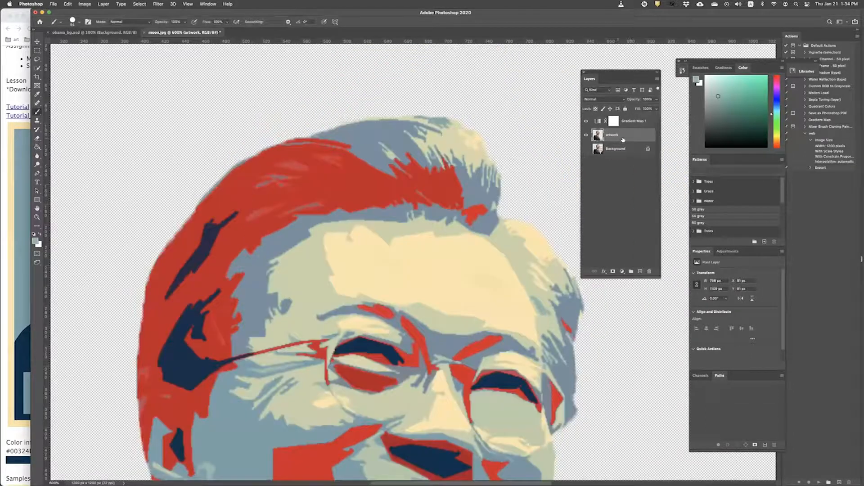
pyautogui.click(629, 125)
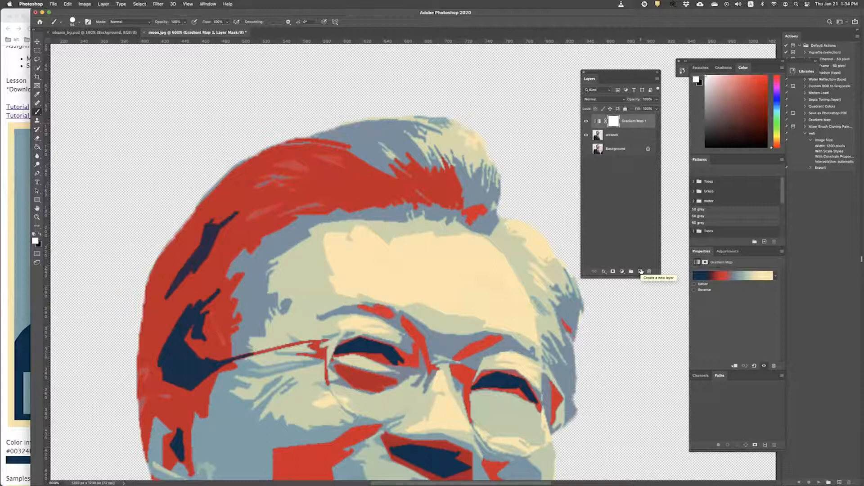
pyautogui.click(625, 137)
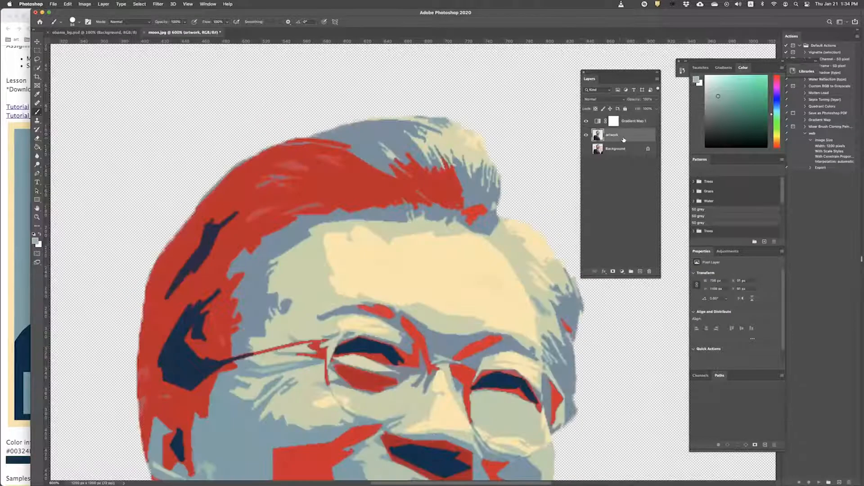
pyautogui.click(619, 152)
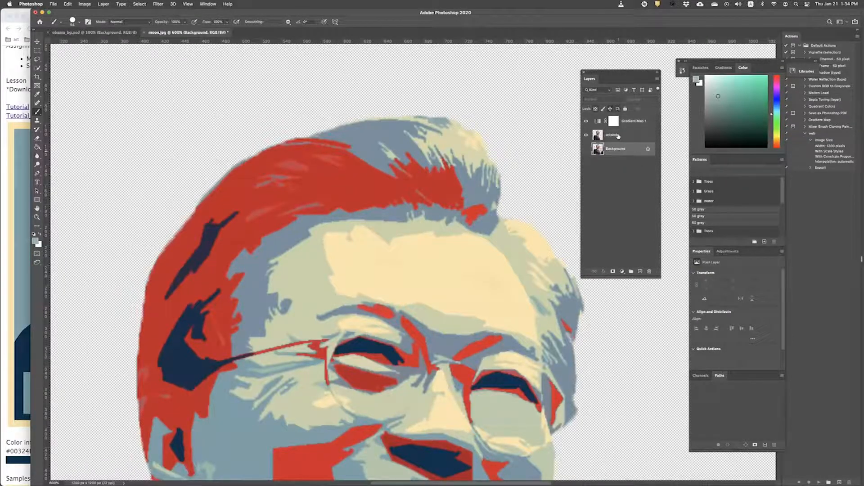
pyautogui.click(618, 137)
# Step: Toggle the artwork layer's visibility to check it, then add a new layer above Gradient Map 1
pyautogui.click(622, 122)
pyautogui.click(604, 135)
pyautogui.click(585, 135)
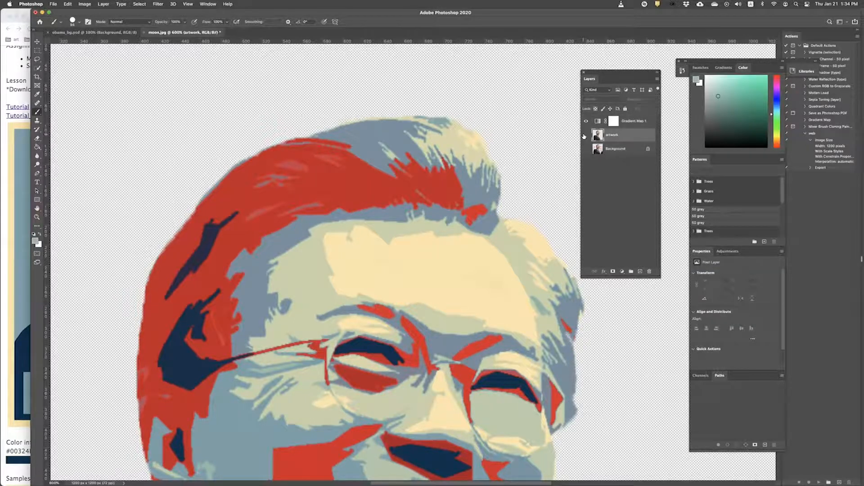
pyautogui.click(585, 135)
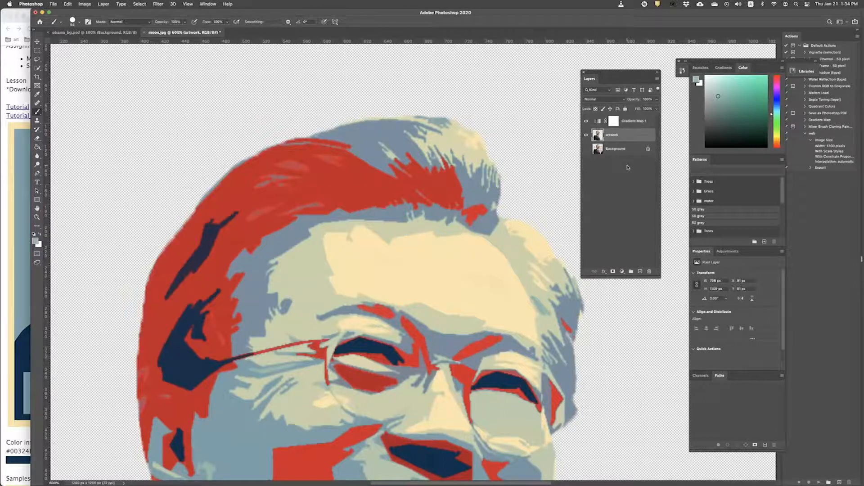
pyautogui.click(620, 123)
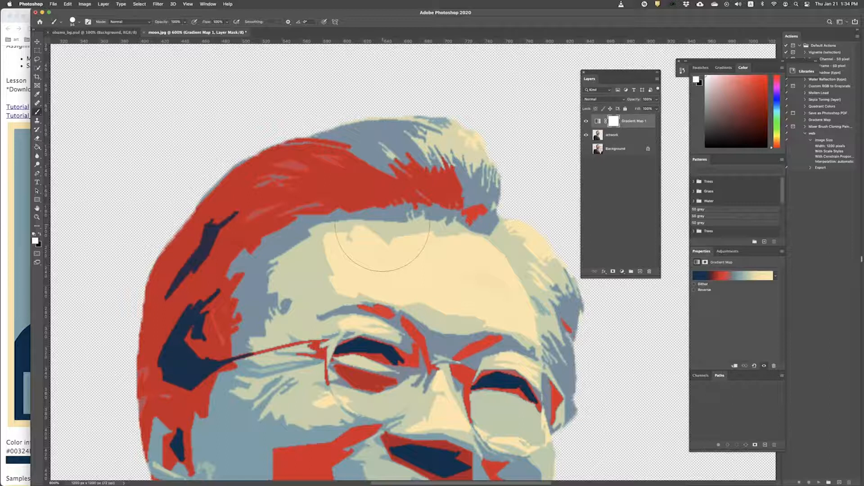
pyautogui.click(638, 273)
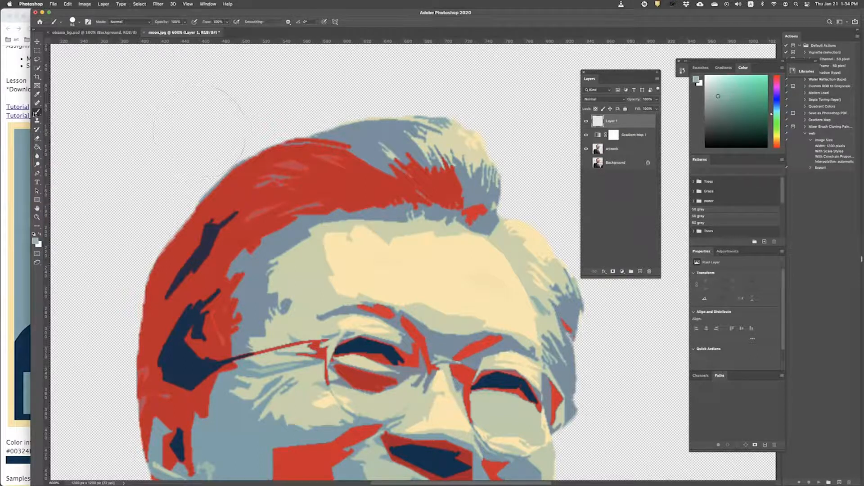
pyautogui.click(72, 21)
pyautogui.moveTo(83, 44); pyautogui.dragTo(78, 45)
pyautogui.click(138, 70)
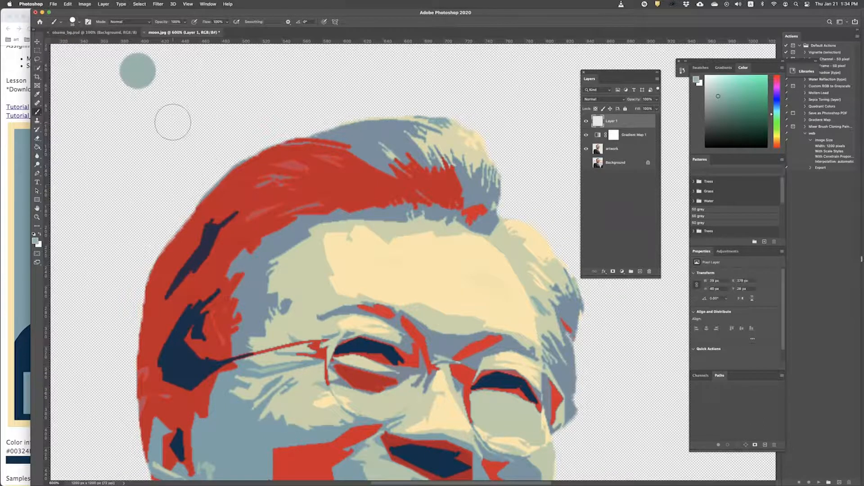
pyautogui.press('super+z')
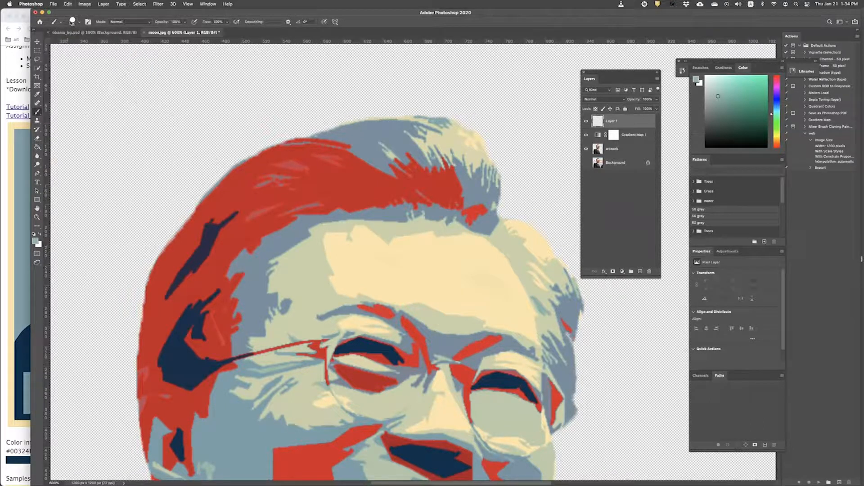
pyautogui.click(72, 21)
pyautogui.moveTo(77, 43); pyautogui.dragTo(73, 43)
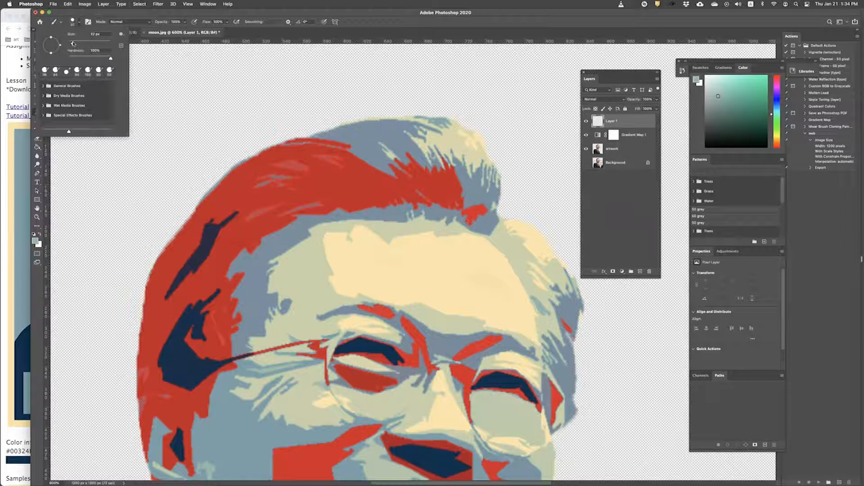
pyautogui.click(240, 9)
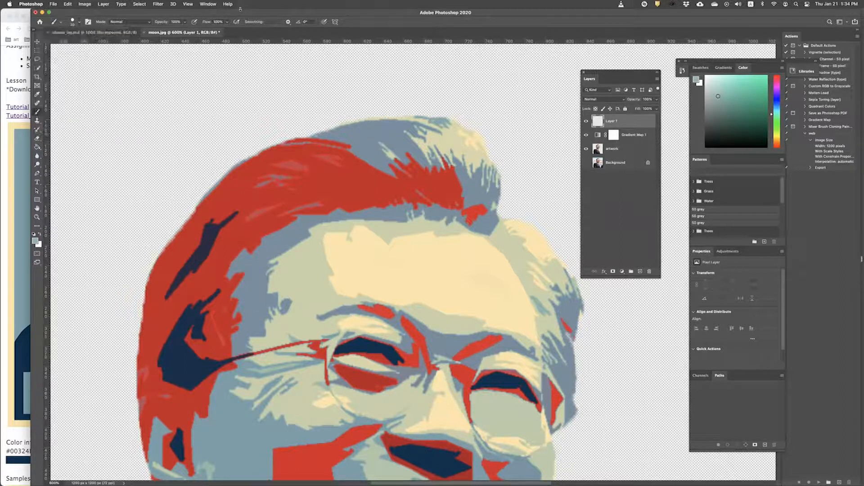
pyautogui.click(38, 95)
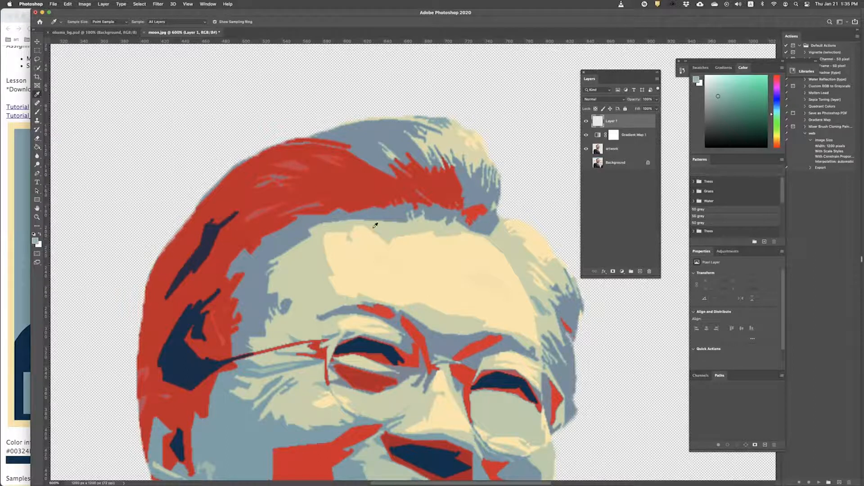
pyautogui.click(394, 270)
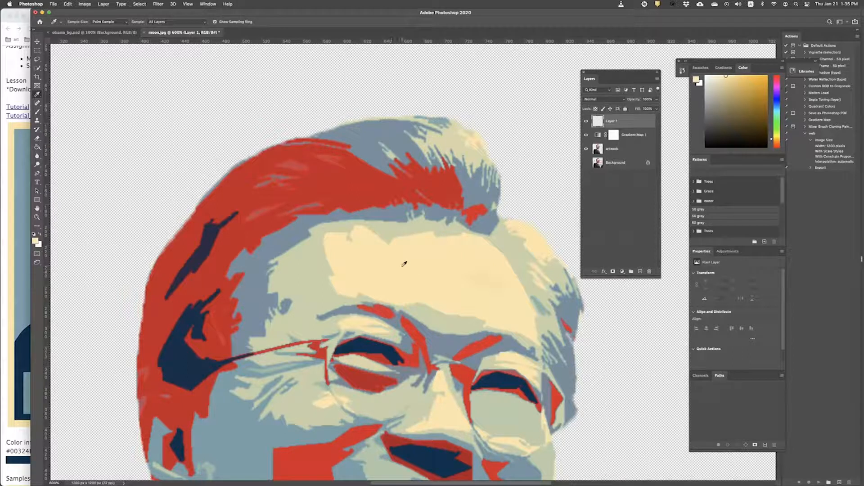
pyautogui.click(37, 112)
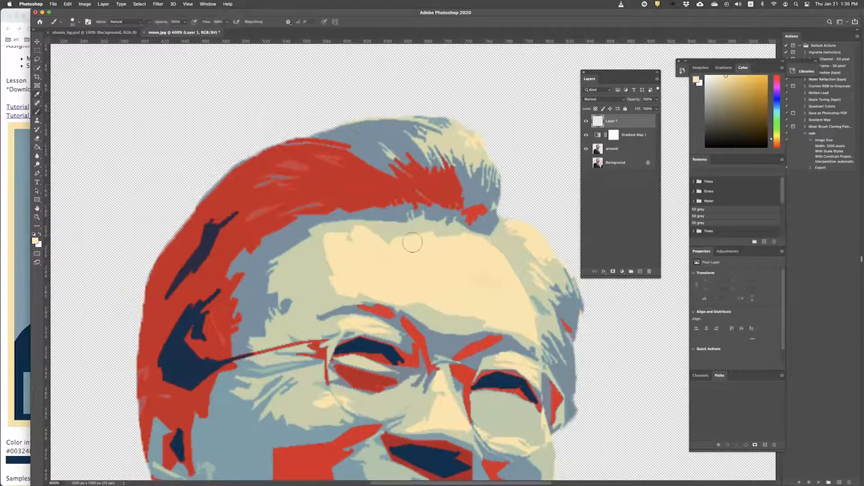
pyautogui.moveTo(347, 244); pyautogui.dragTo(432, 245)
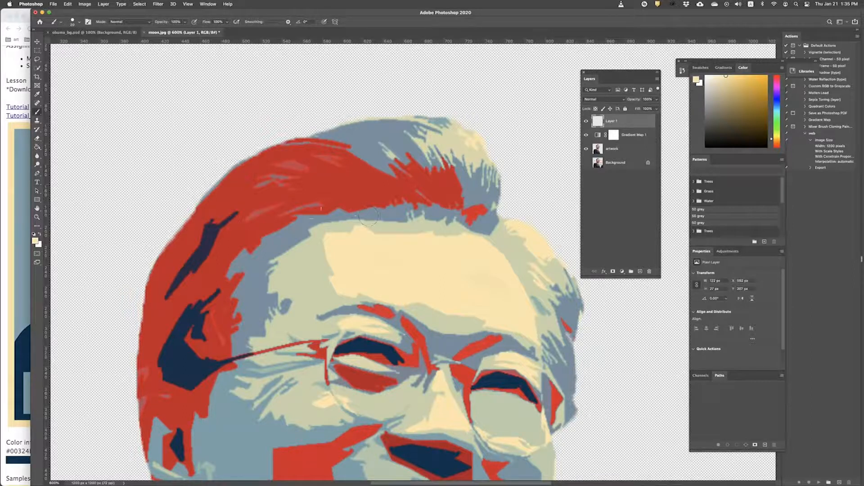
pyautogui.moveTo(339, 235)
pyautogui.mouseDown()
pyautogui.moveTo(468, 247)
pyautogui.moveTo(444, 237)
pyautogui.moveTo(325, 230)
pyautogui.mouseUp()
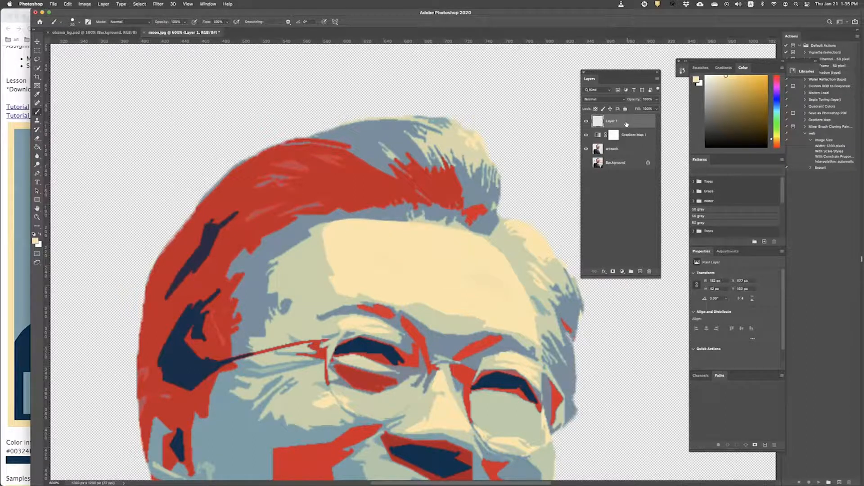
pyautogui.press('super+z')
pyautogui.press('super+z')
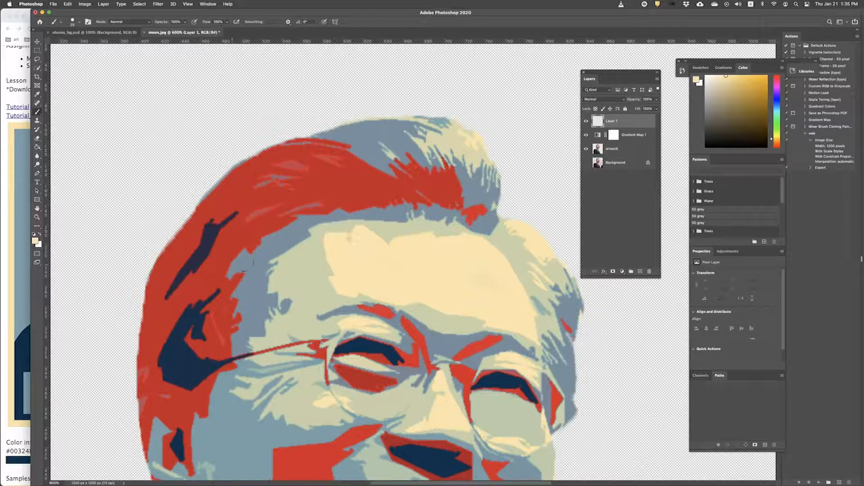
pyautogui.click(38, 94)
pyautogui.click(314, 263)
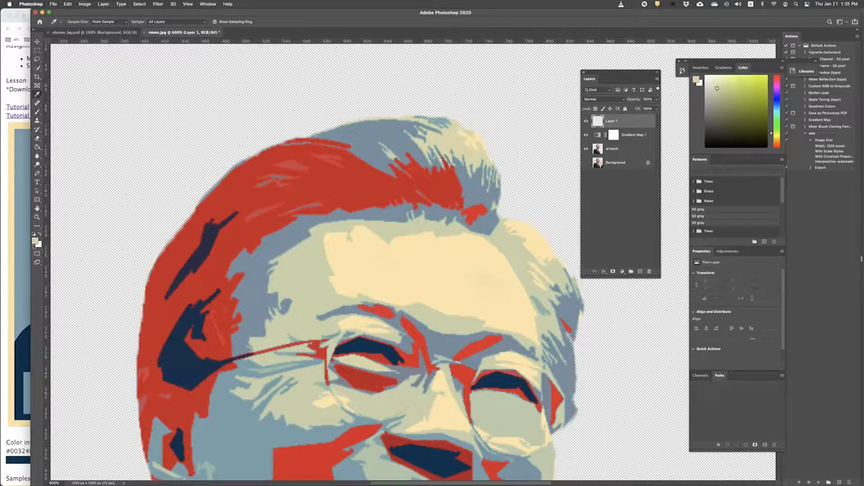
# Step: Set the brush to 14 px and paint beige over the forehead's cream edges
pyautogui.click(34, 241)
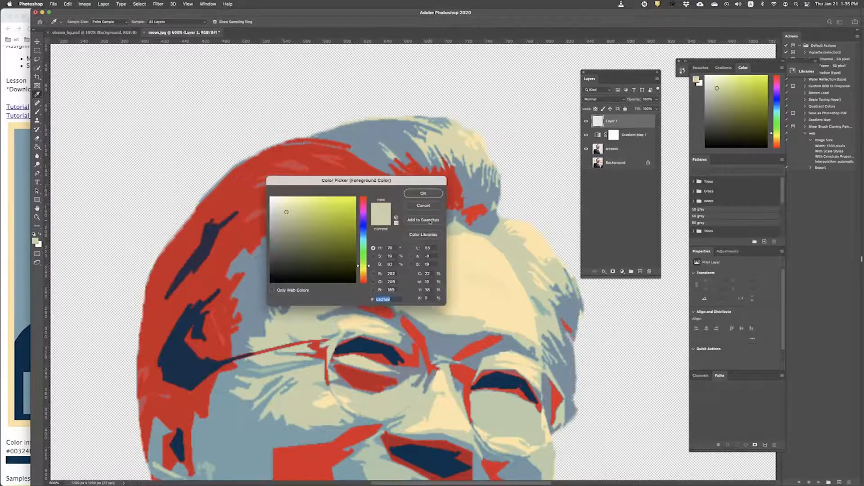
pyautogui.click(423, 205)
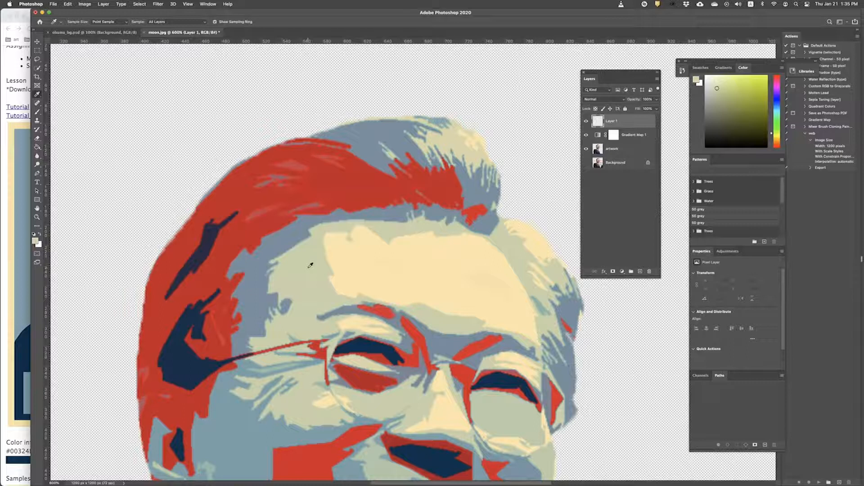
pyautogui.click(37, 111)
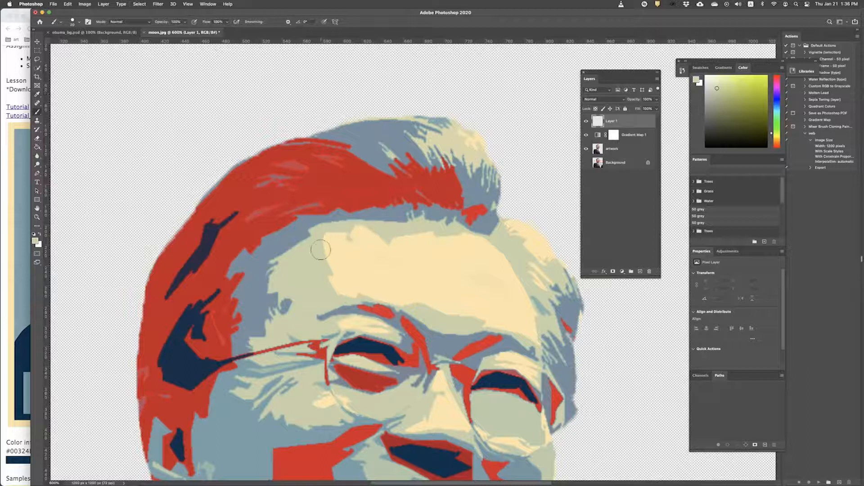
pyautogui.click(73, 23)
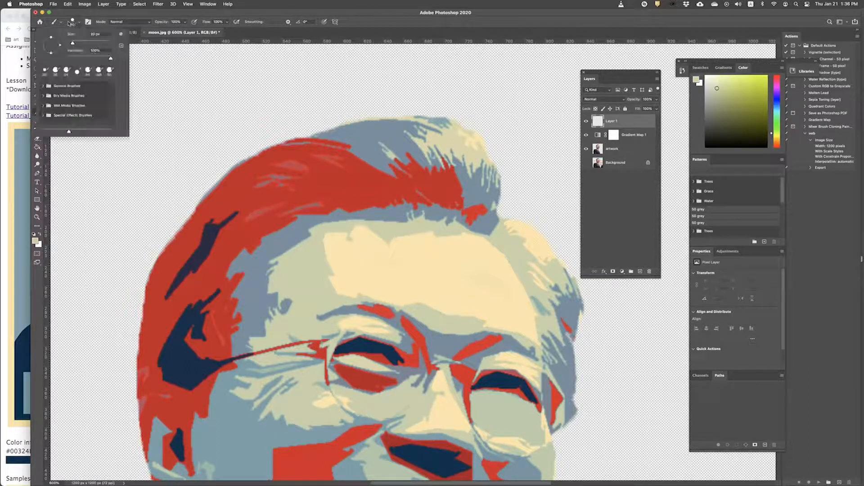
pyautogui.moveTo(71, 43); pyautogui.dragTo(71, 44)
pyautogui.moveTo(318, 246)
pyautogui.mouseDown()
pyautogui.moveTo(369, 232)
pyautogui.moveTo(475, 237)
pyautogui.moveTo(497, 252)
pyautogui.mouseUp()
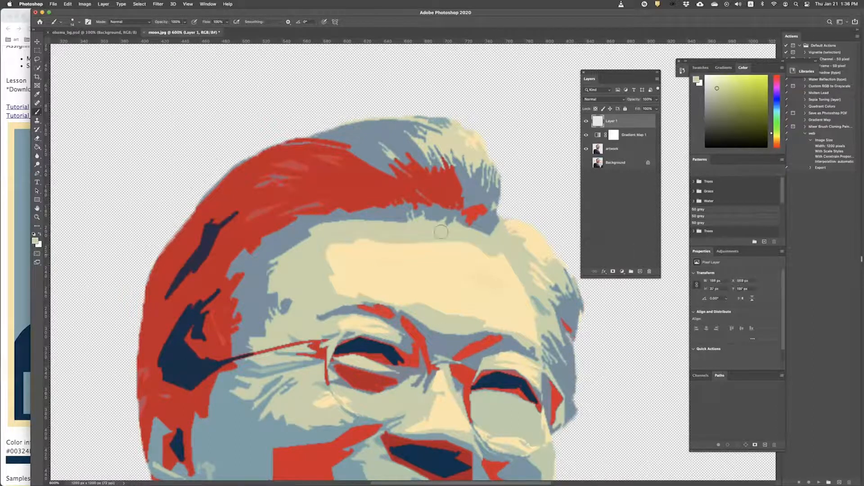
pyautogui.moveTo(352, 241)
pyautogui.mouseDown()
pyautogui.moveTo(448, 242)
pyautogui.moveTo(519, 268)
pyautogui.mouseUp()
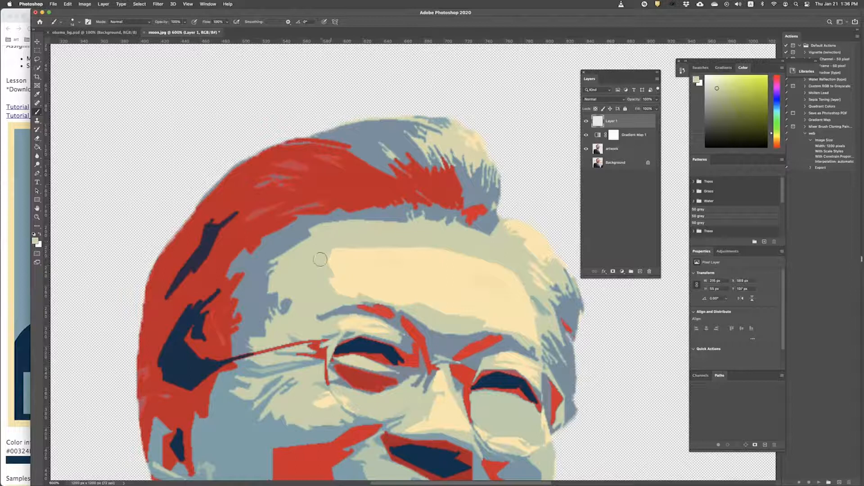
pyautogui.moveTo(497, 315)
pyautogui.mouseDown()
pyautogui.moveTo(463, 316)
pyautogui.moveTo(422, 303)
pyautogui.mouseUp()
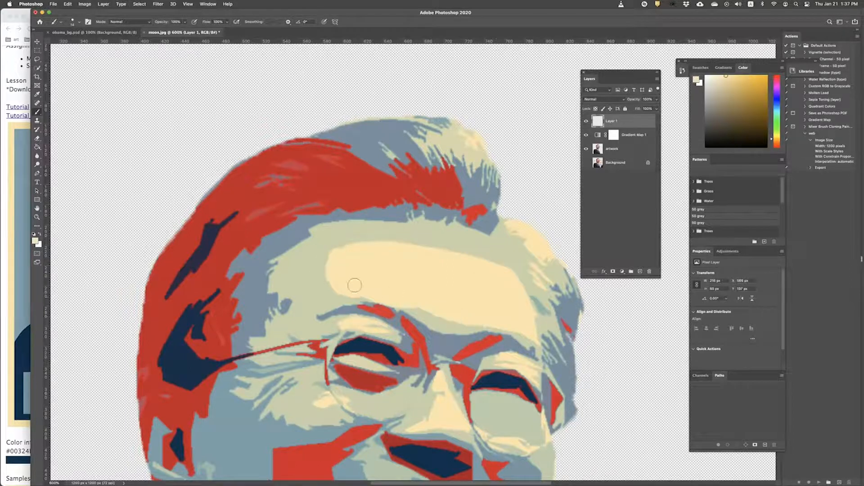
# Step: Sample dark navy from the hair and paint a navy band across the top of the red hair
pyautogui.press('super+Tab')
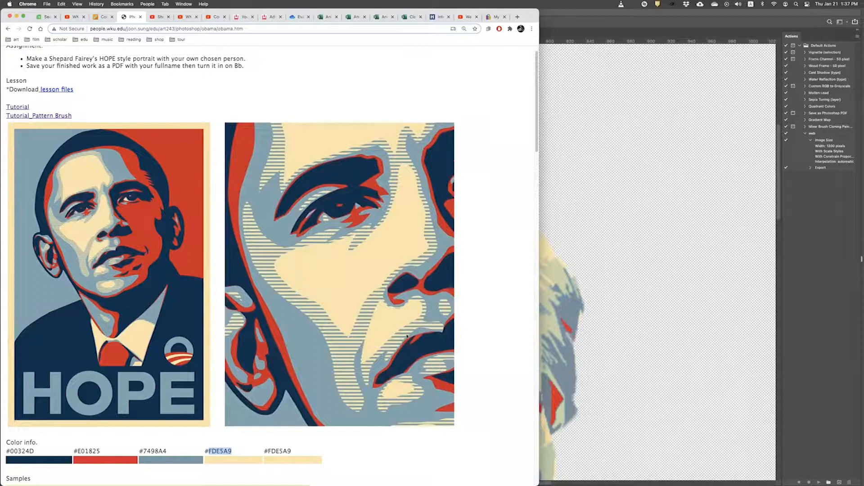
pyautogui.click(648, 262)
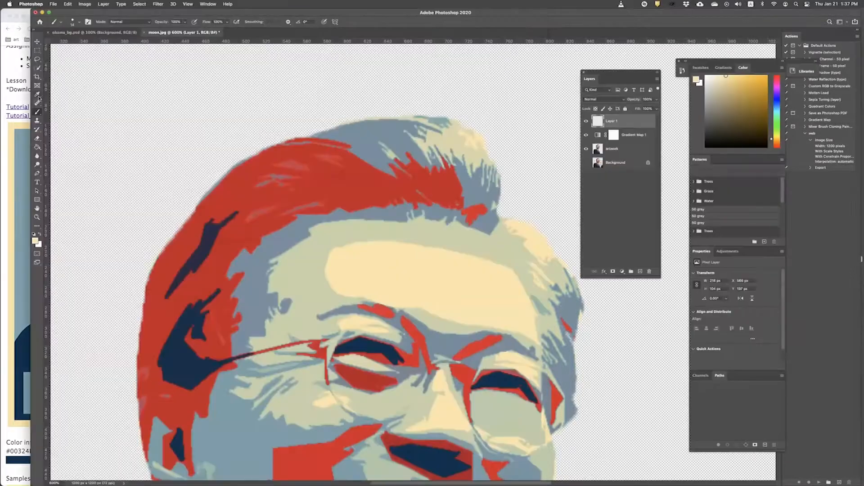
pyautogui.click(363, 178)
pyautogui.click(36, 113)
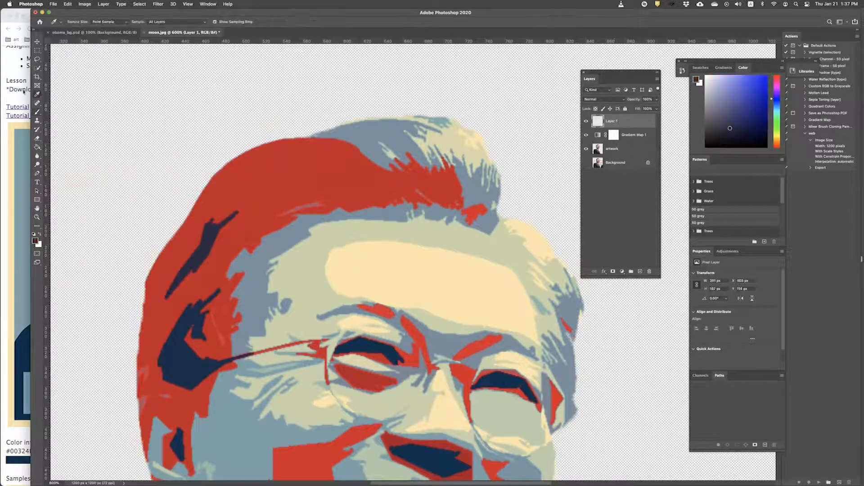
pyautogui.click(206, 243)
pyautogui.click(38, 113)
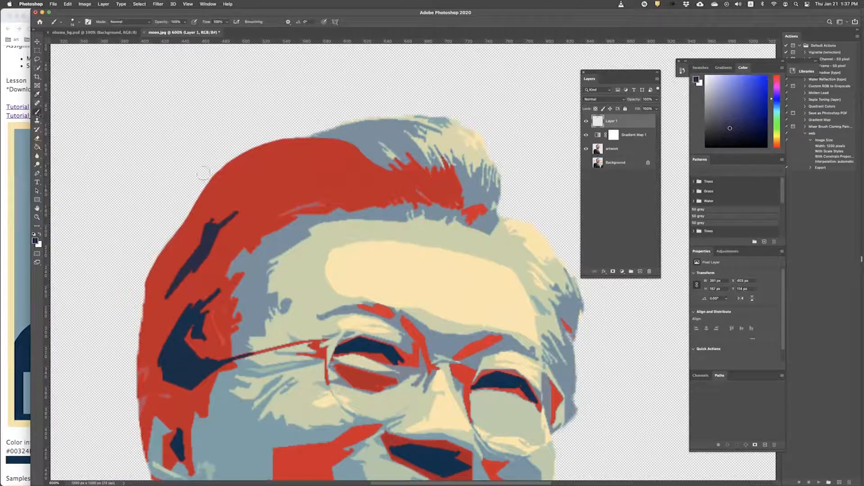
pyautogui.moveTo(207, 223)
pyautogui.mouseDown()
pyautogui.moveTo(234, 217)
pyautogui.moveTo(211, 232)
pyautogui.moveTo(167, 296)
pyautogui.moveTo(209, 215)
pyautogui.moveTo(191, 219)
pyautogui.moveTo(150, 273)
pyautogui.moveTo(147, 297)
pyautogui.moveTo(182, 255)
pyautogui.moveTo(199, 198)
pyautogui.moveTo(206, 193)
pyautogui.moveTo(223, 210)
pyautogui.moveTo(212, 182)
pyautogui.mouseUp()
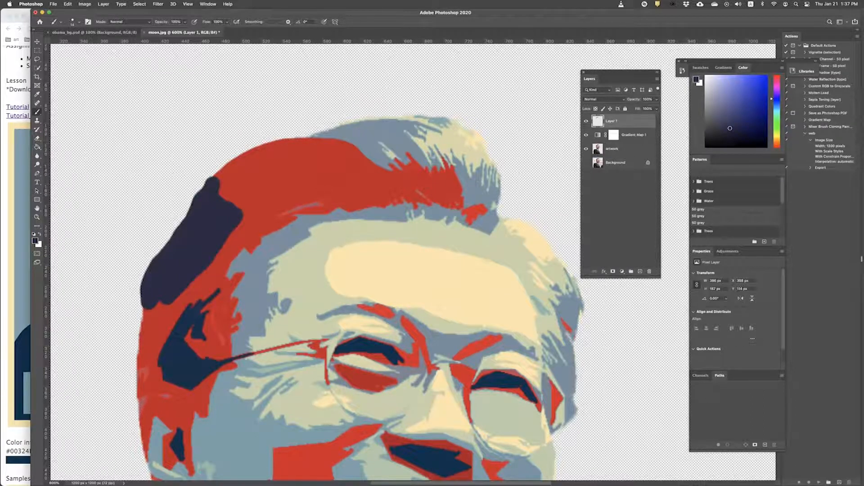
pyautogui.moveTo(213, 184)
pyautogui.mouseDown()
pyautogui.moveTo(245, 165)
pyautogui.moveTo(225, 185)
pyautogui.moveTo(251, 160)
pyautogui.moveTo(350, 126)
pyautogui.mouseUp()
pyautogui.click(14, 175)
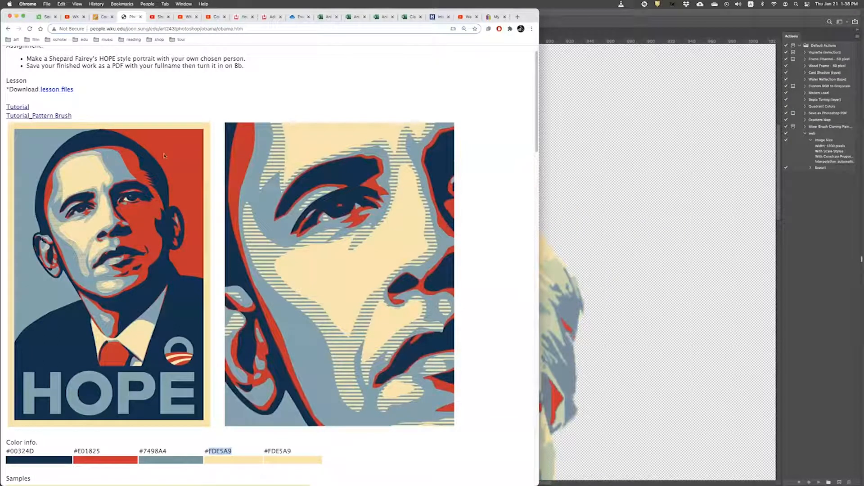
# Step: Sample the light blue-grey and paint over the jagged hairline near the left temple
pyautogui.press('super+Tab')
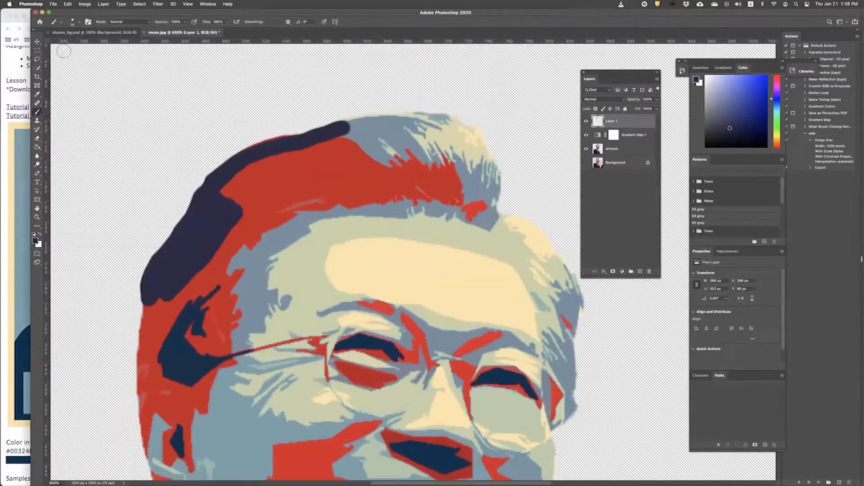
pyautogui.click(37, 94)
pyautogui.click(264, 243)
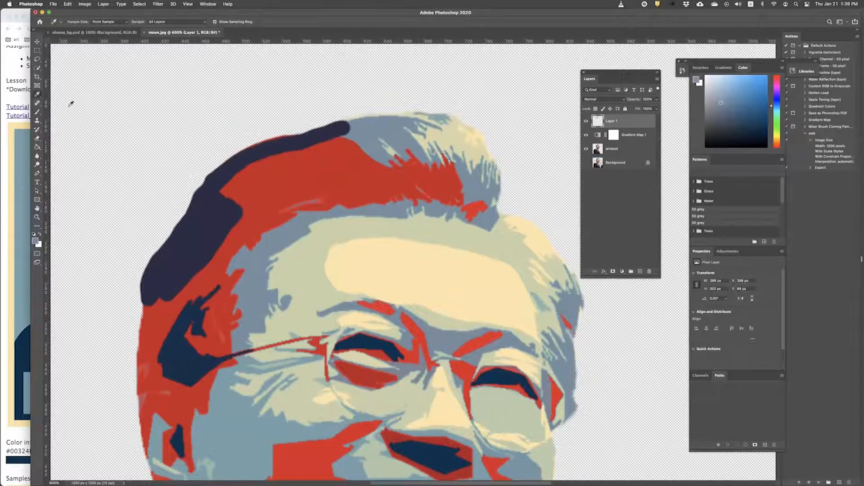
pyautogui.click(38, 113)
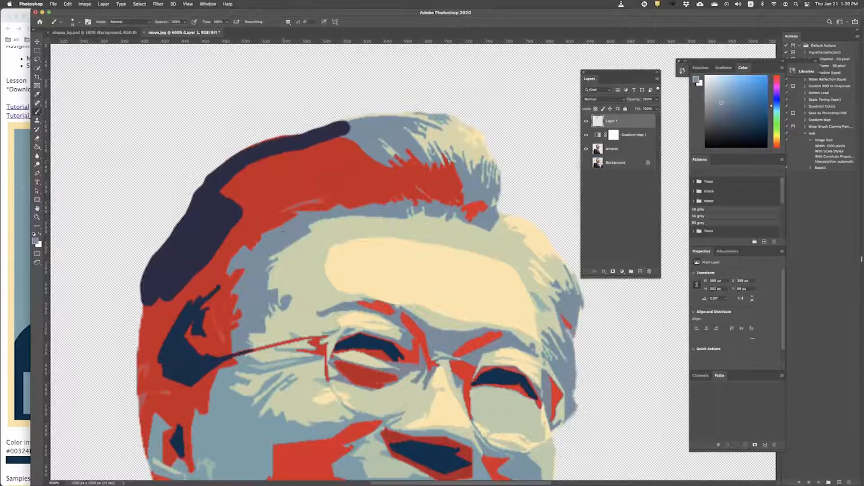
pyautogui.moveTo(305, 229)
pyautogui.mouseDown()
pyautogui.moveTo(272, 253)
pyautogui.moveTo(270, 290)
pyautogui.moveTo(281, 304)
pyautogui.moveTo(284, 294)
pyautogui.mouseUp()
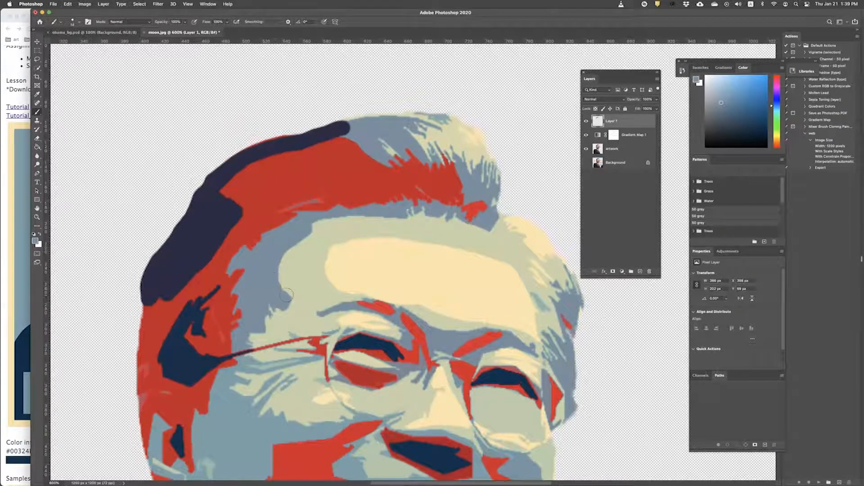
pyautogui.moveTo(269, 285)
pyautogui.mouseDown()
pyautogui.moveTo(279, 304)
pyautogui.moveTo(283, 283)
pyautogui.mouseUp()
pyautogui.scroll(-10, 284, 284)
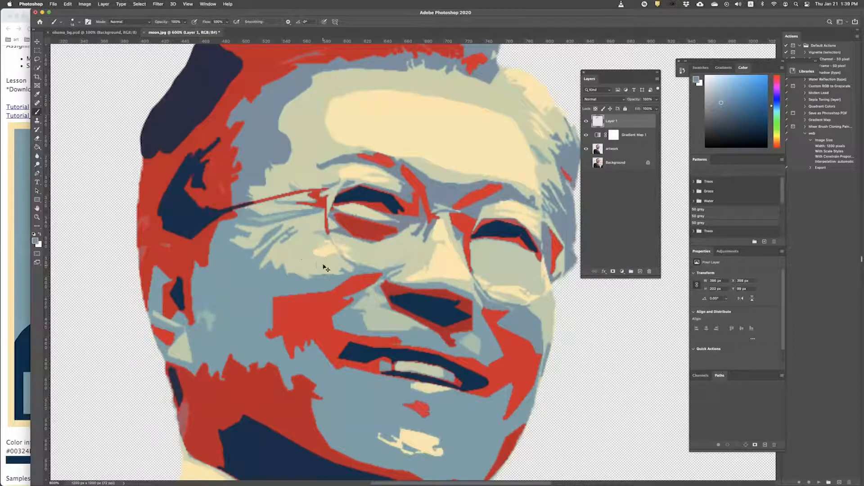
pyautogui.press('super+minus')
pyautogui.press('super+minus')
pyautogui.press('super+minus')
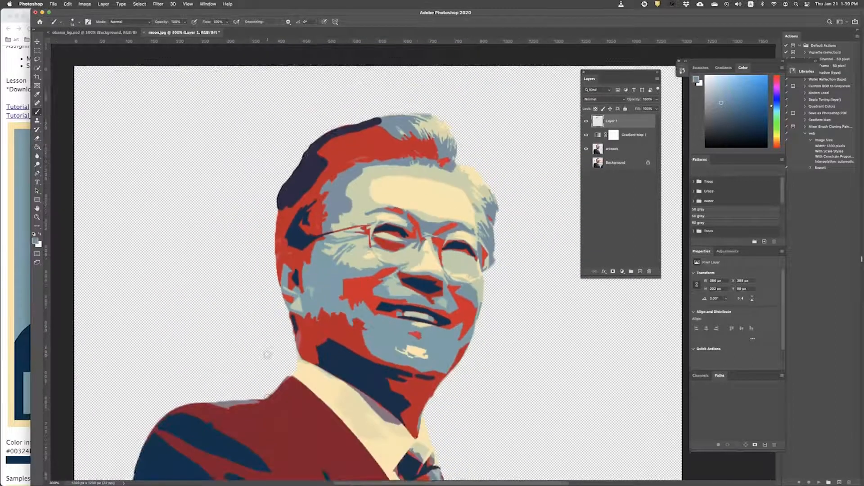
pyautogui.scroll(-6, 270, 355)
pyautogui.scroll(3, 331, 357)
pyautogui.scroll(-14, 331, 357)
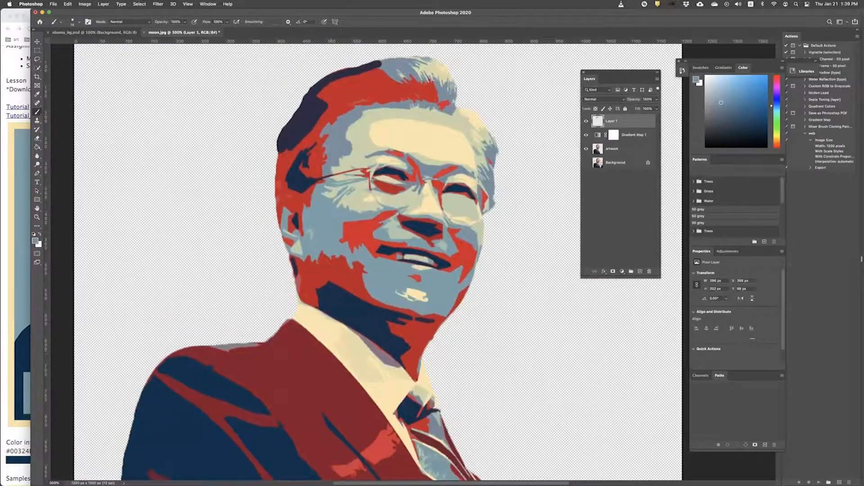
pyautogui.scroll(13, 331, 357)
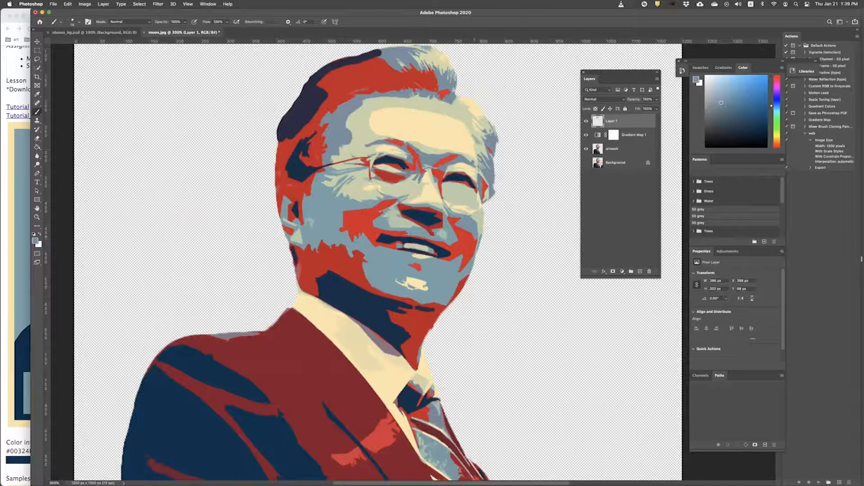
pyautogui.scroll(-8, 357, 335)
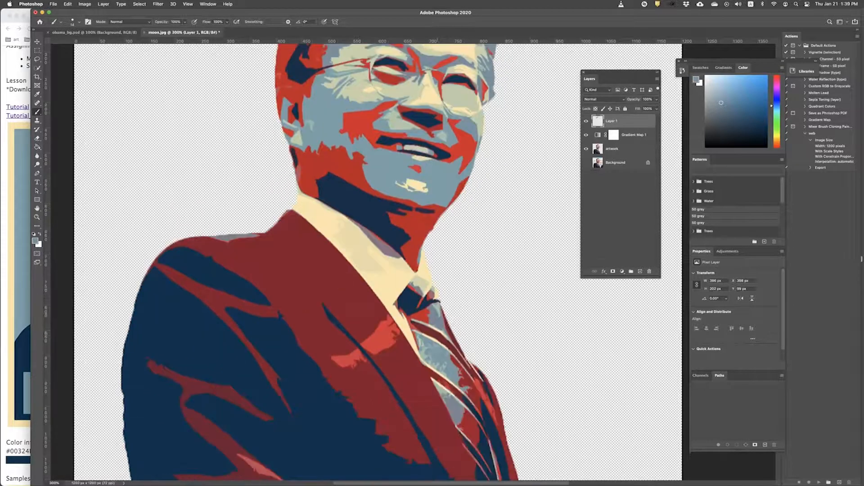
pyautogui.scroll(-2, 264, 344)
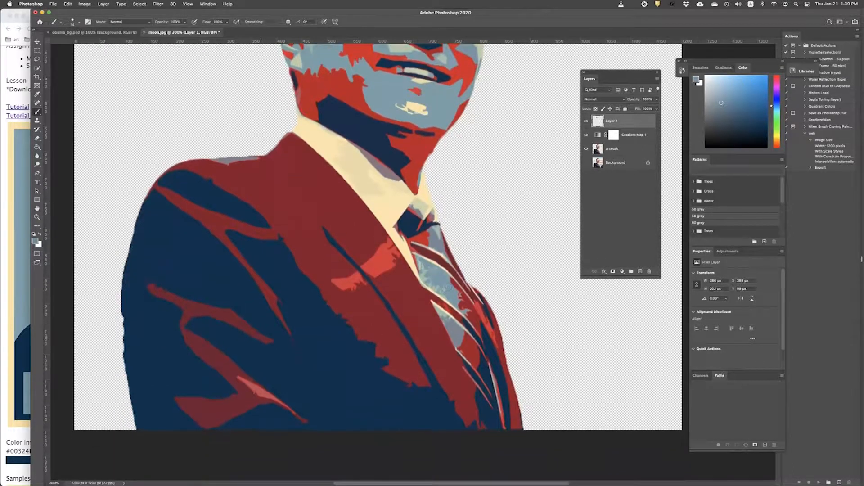
pyautogui.scroll(10, 264, 343)
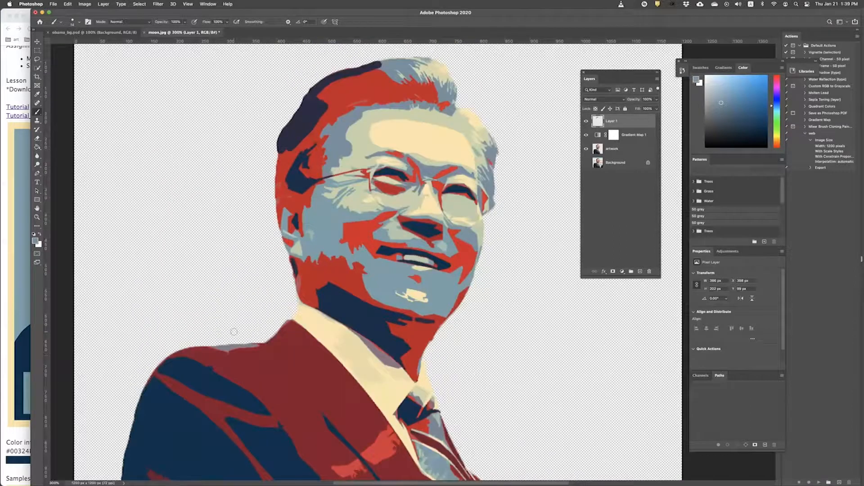
pyautogui.click(4, 266)
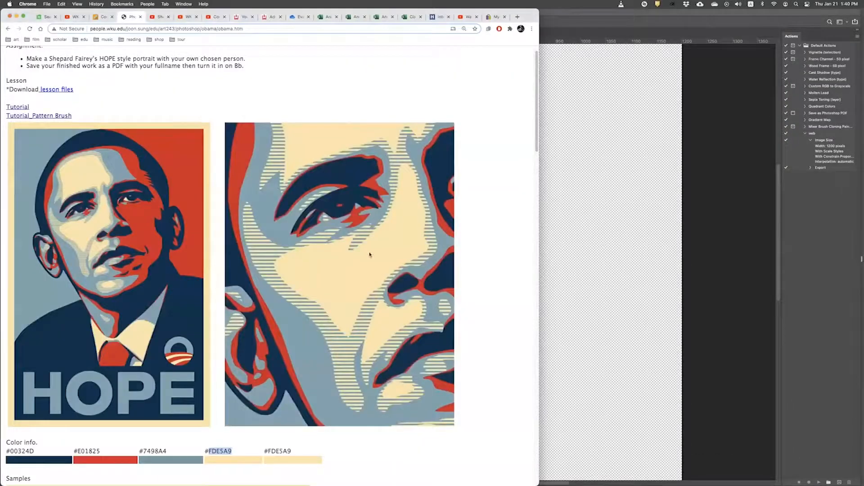
pyautogui.click(718, 186)
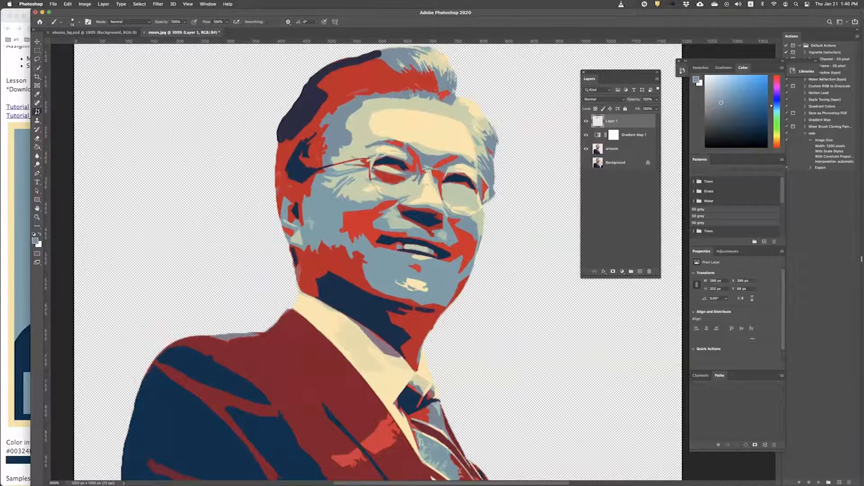
pyautogui.click(5, 228)
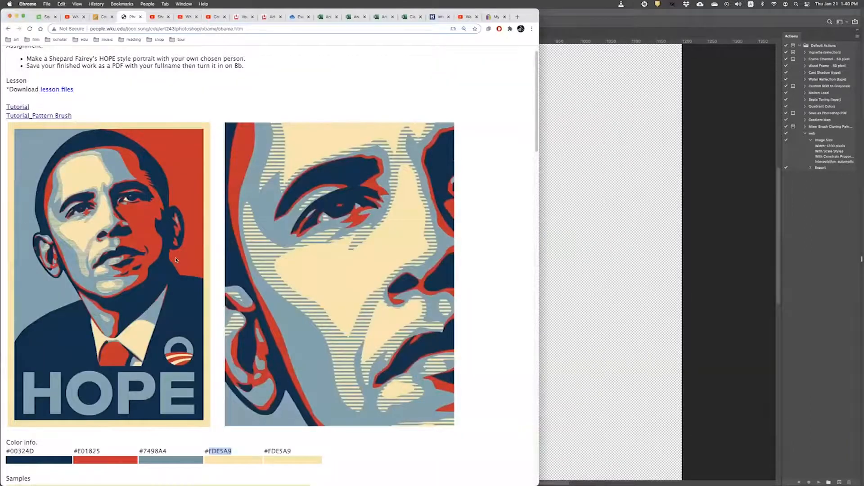
pyautogui.scroll(-3, 175, 260)
pyautogui.scroll(-1, 175, 259)
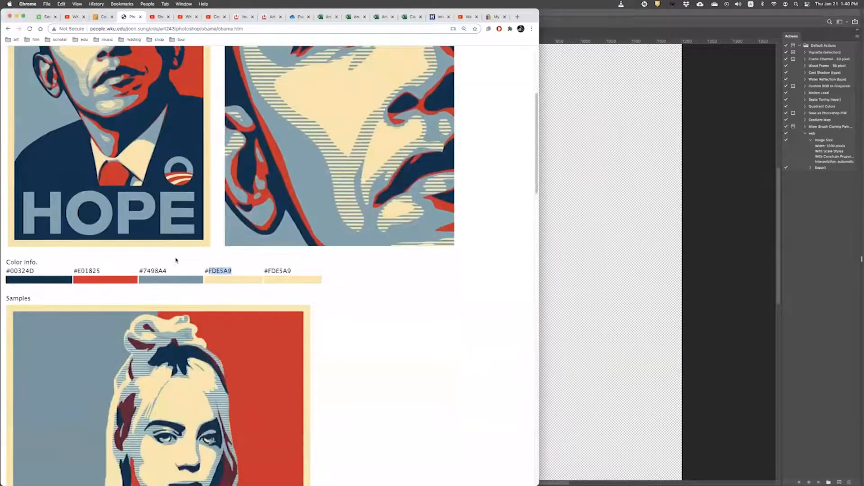
pyautogui.scroll(-5, 176, 260)
pyautogui.scroll(10, 308, 239)
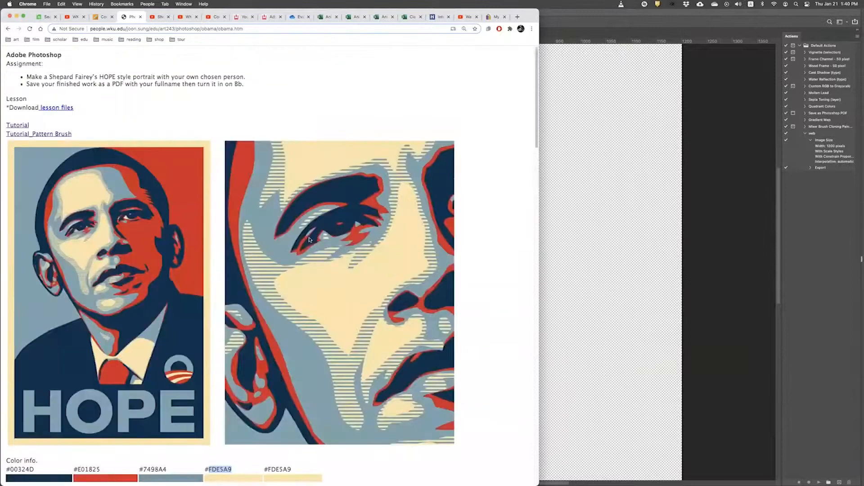
pyautogui.scroll(-1, 309, 242)
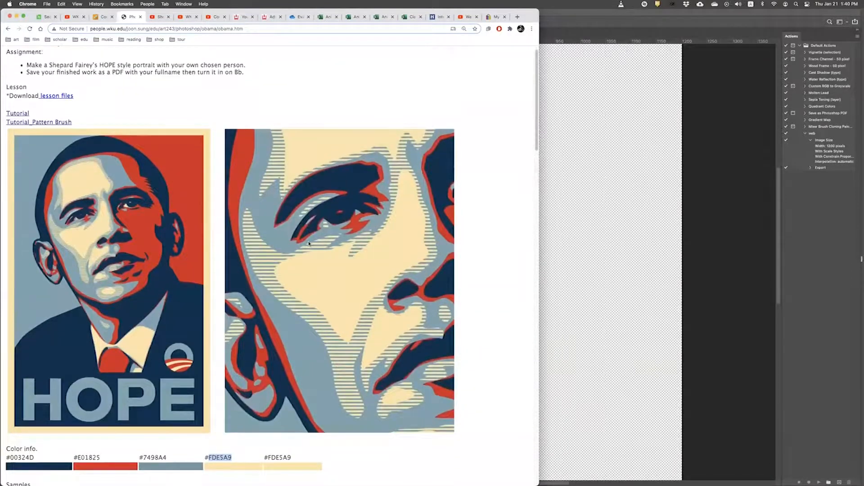
pyautogui.scroll(-1, 309, 243)
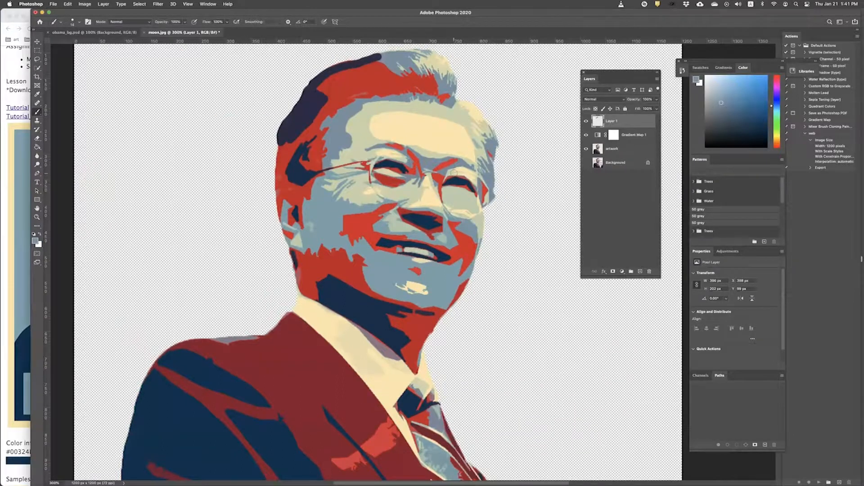
# Step: Zoom in on the face and open Brush Settings to the brush presets library
pyautogui.press('super+equal')
pyautogui.press('super+equal')
pyautogui.scroll(5, 414, 184)
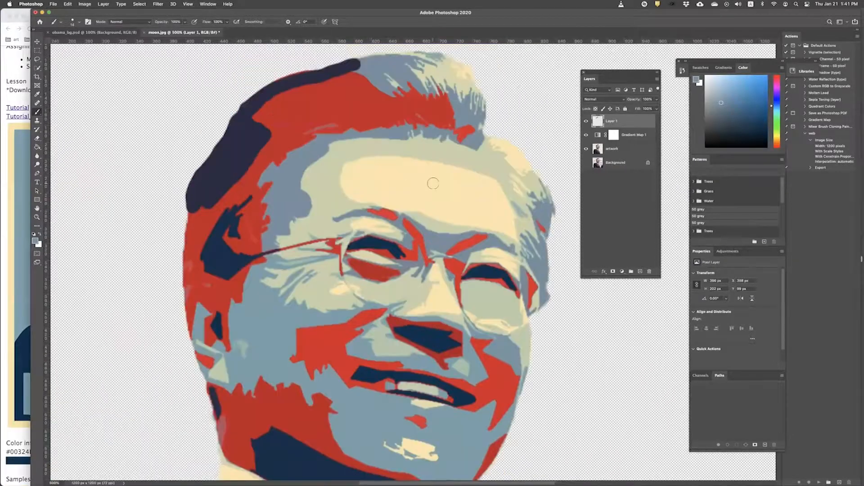
pyautogui.press('F5')
pyautogui.press('F5')
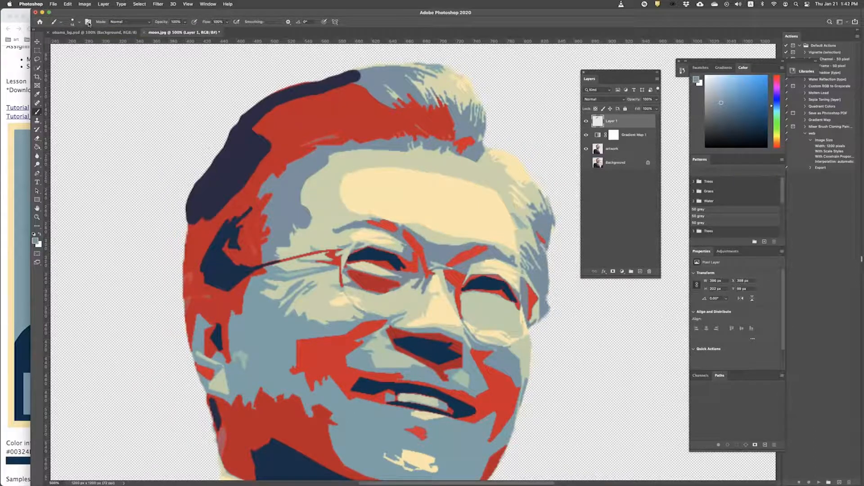
pyautogui.click(88, 22)
pyautogui.click(129, 104)
pyautogui.press('F5')
pyautogui.click(106, 103)
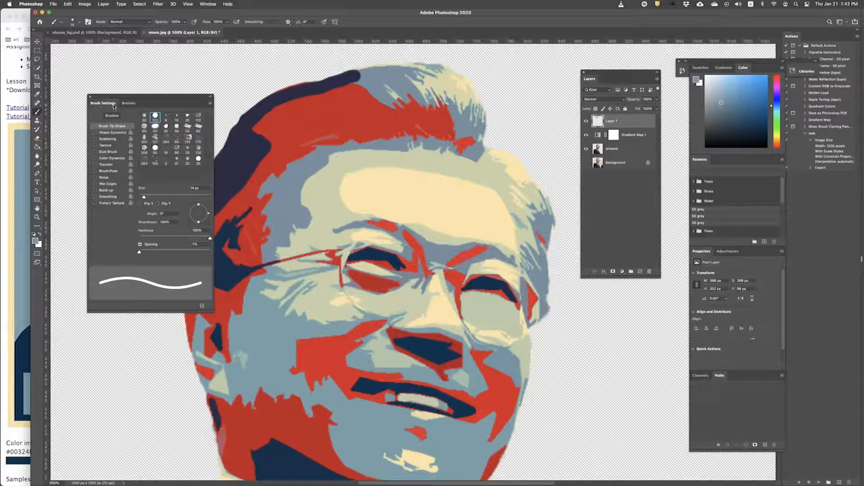
pyautogui.click(129, 104)
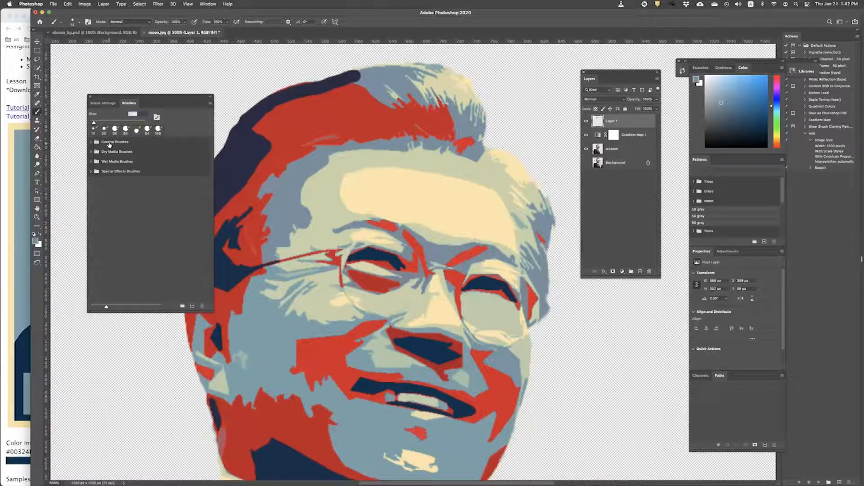
# Step: Choose Kyle's Screentones 35 from Special Effects Brushes and review its tip settings
pyautogui.click(127, 171)
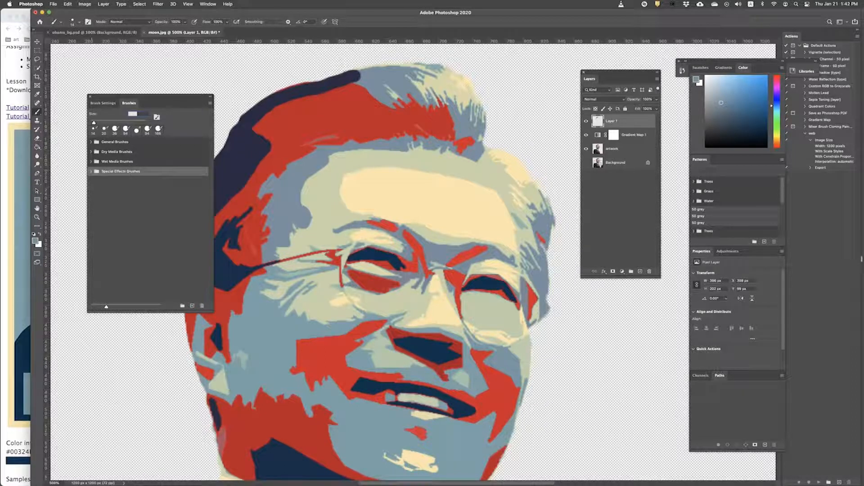
pyautogui.click(92, 171)
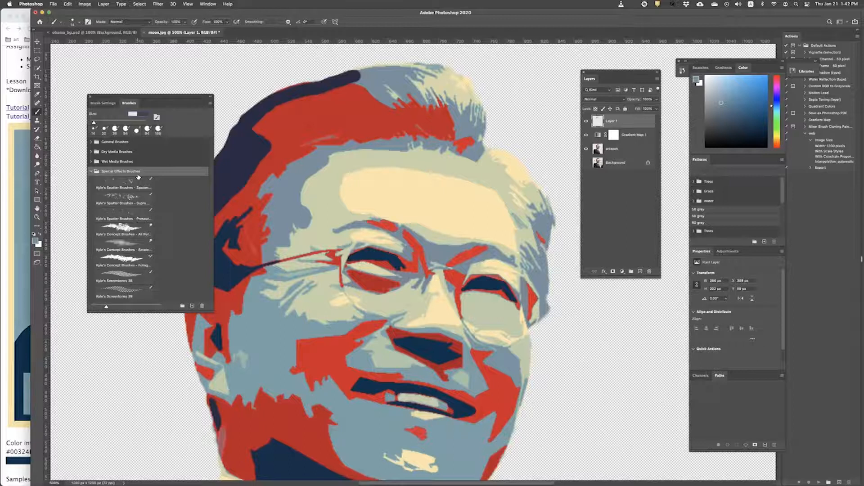
pyautogui.click(126, 279)
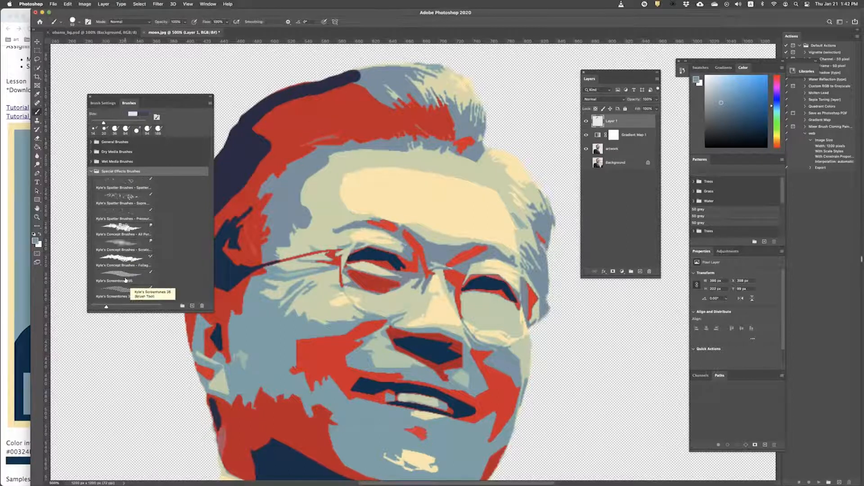
pyautogui.click(116, 289)
pyautogui.click(122, 275)
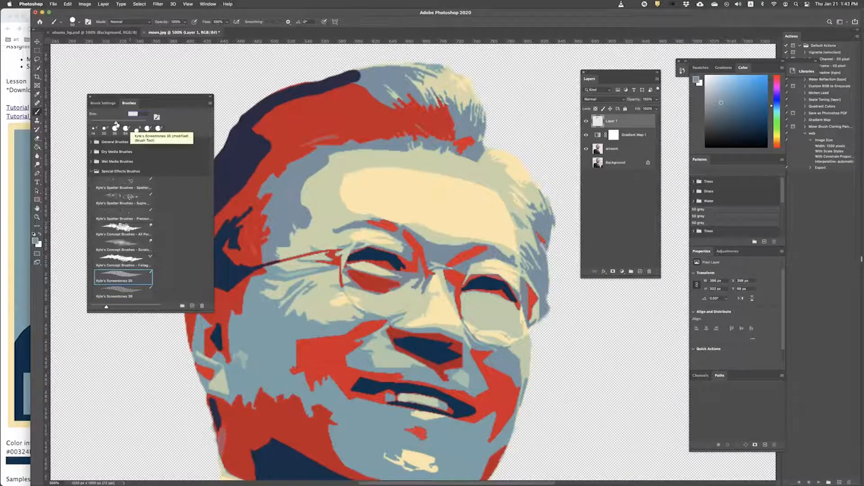
pyautogui.click(104, 104)
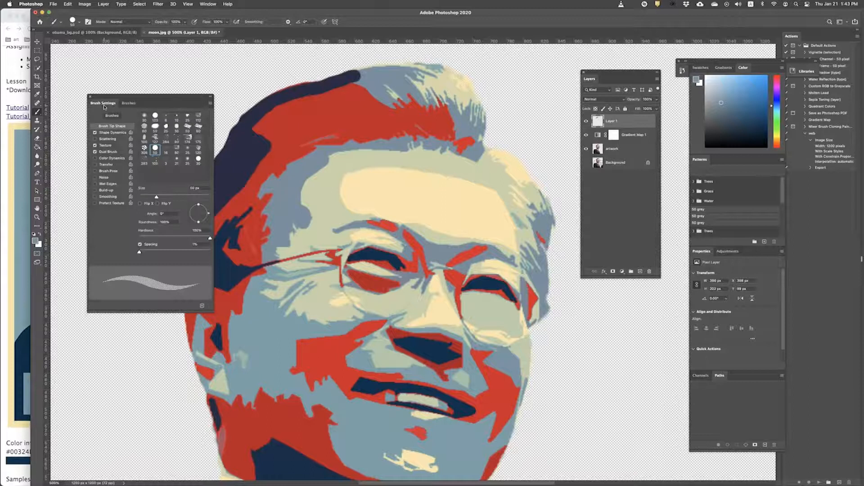
pyautogui.moveTo(148, 97)
pyautogui.mouseDown()
pyautogui.moveTo(133, 83)
pyautogui.moveTo(124, 139)
pyautogui.mouseUp()
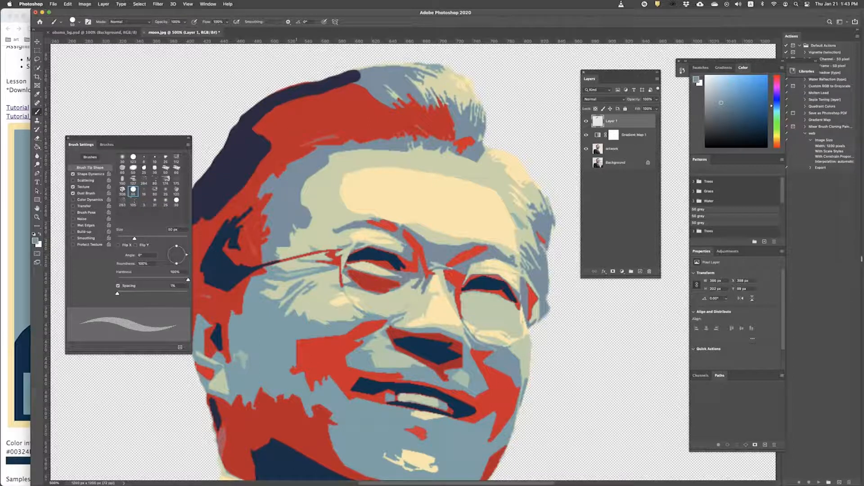
# Step: Compare with the HOPE reference, then view the whole portrait at 200%
pyautogui.click(9, 189)
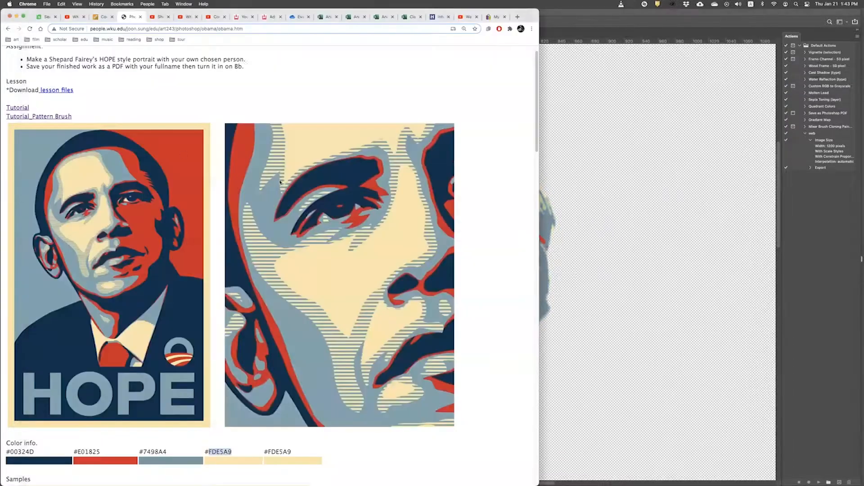
pyautogui.press('super+Tab')
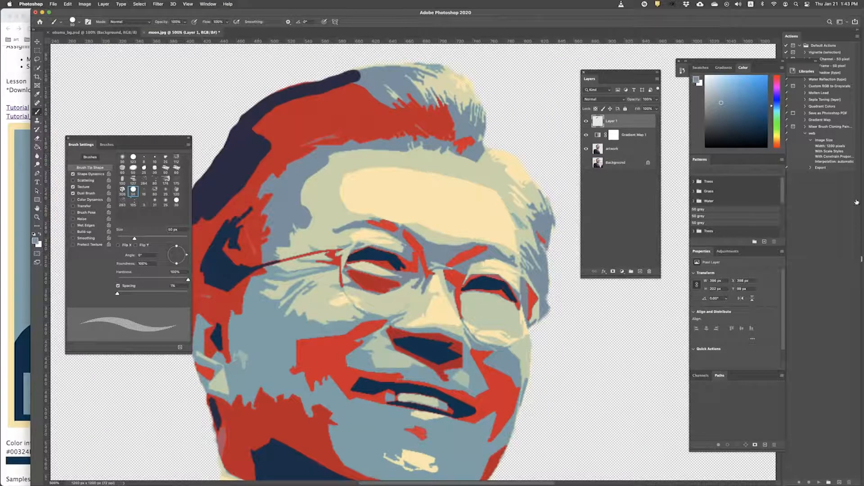
pyautogui.moveTo(615, 73); pyautogui.dragTo(622, 71)
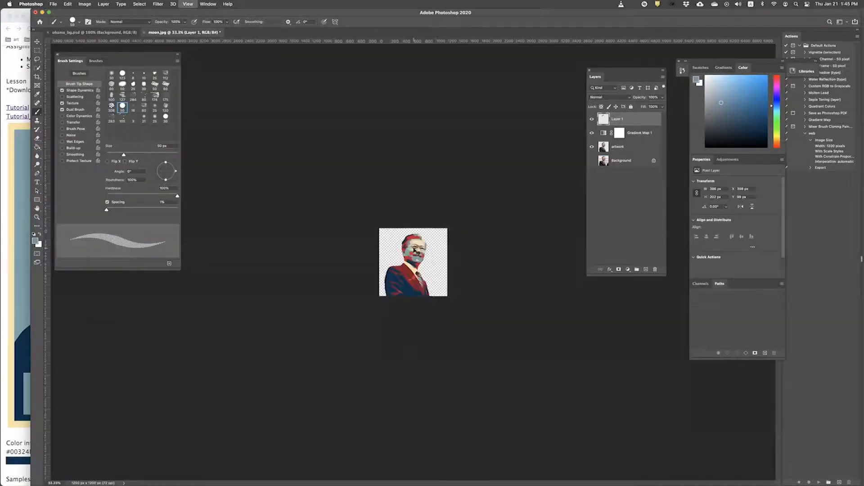
pyautogui.press('super+plus')
pyautogui.press('super+plus')
pyautogui.press('super+plus')
pyautogui.press('super+plus')
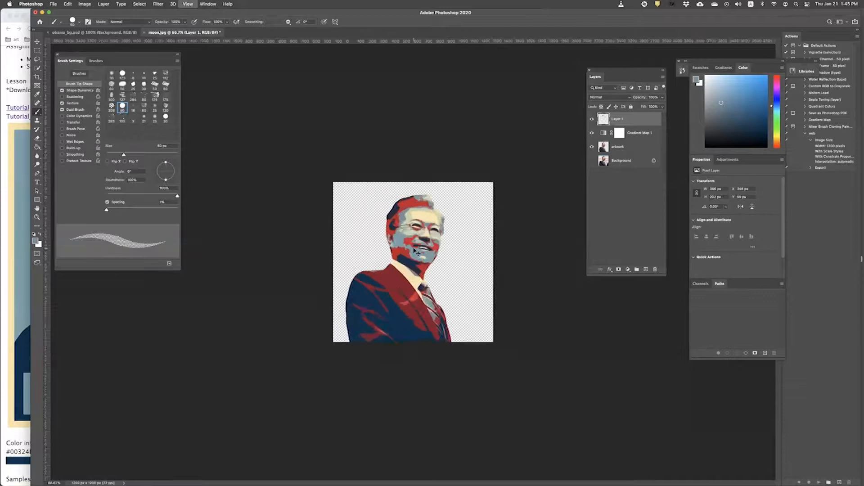
# Step: Add a new empty layer at the top of the layer stack
pyautogui.click(647, 270)
pyautogui.click(628, 134)
pyautogui.click(625, 118)
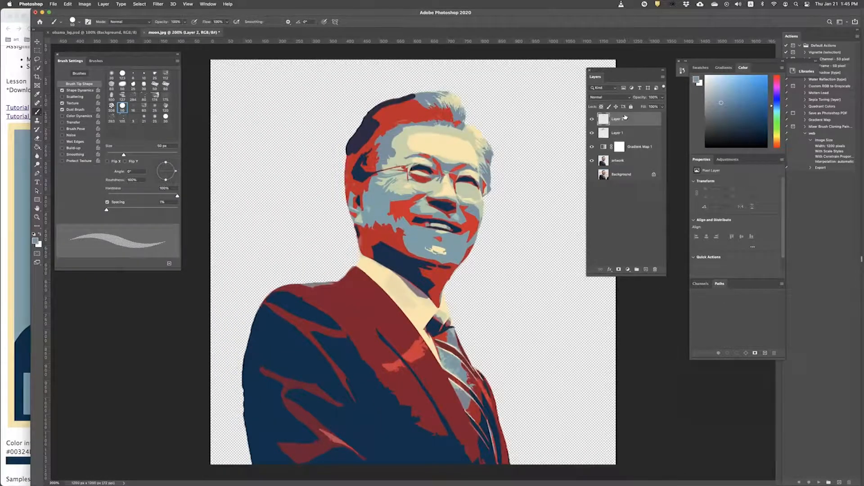
# Step: Show the Patterns panel beside Layers and load the Legacy Patterns and More set
pyautogui.click(207, 3)
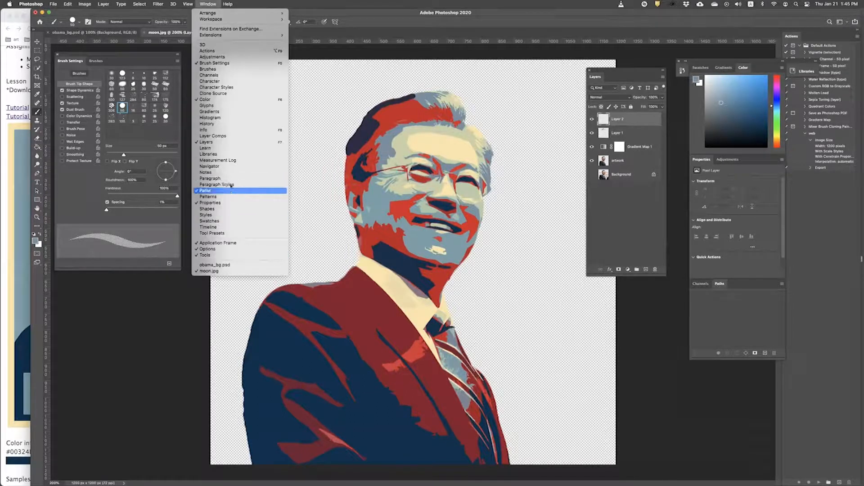
pyautogui.click(225, 196)
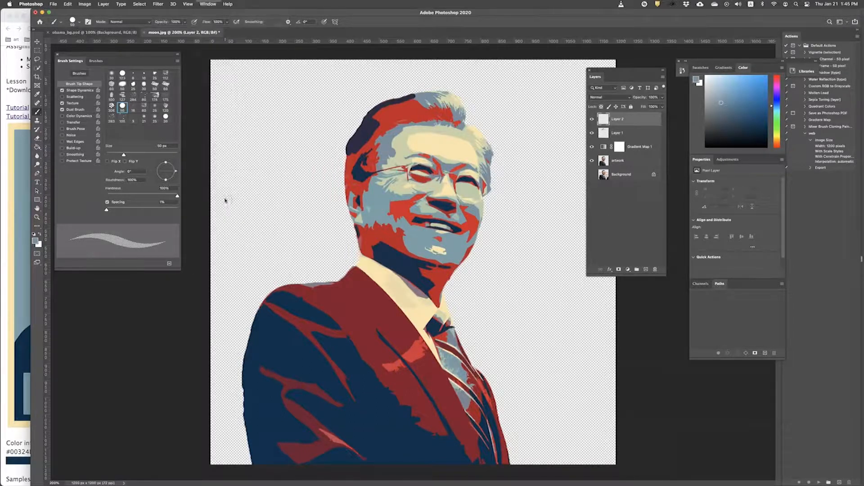
pyautogui.moveTo(451, 73); pyautogui.dragTo(533, 107)
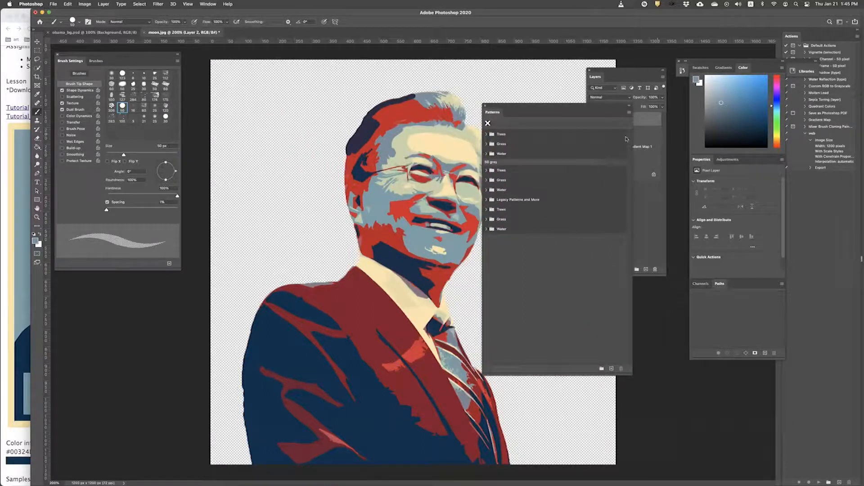
pyautogui.moveTo(517, 108); pyautogui.dragTo(500, 87)
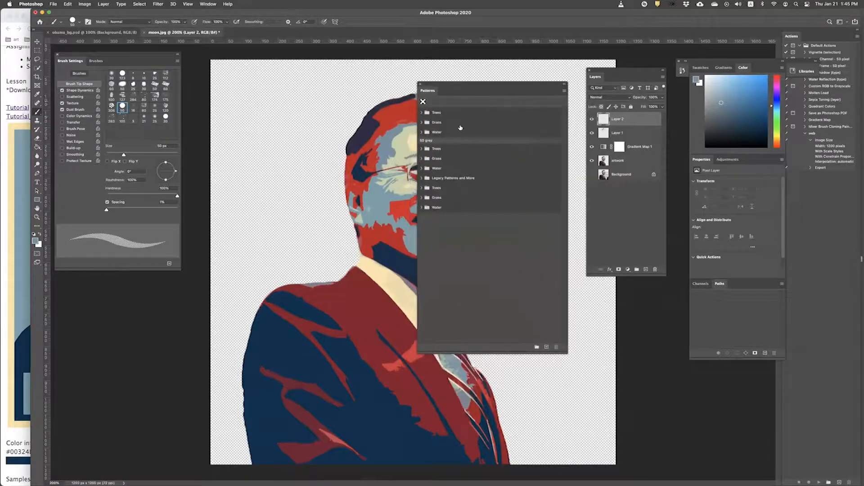
pyautogui.click(564, 91)
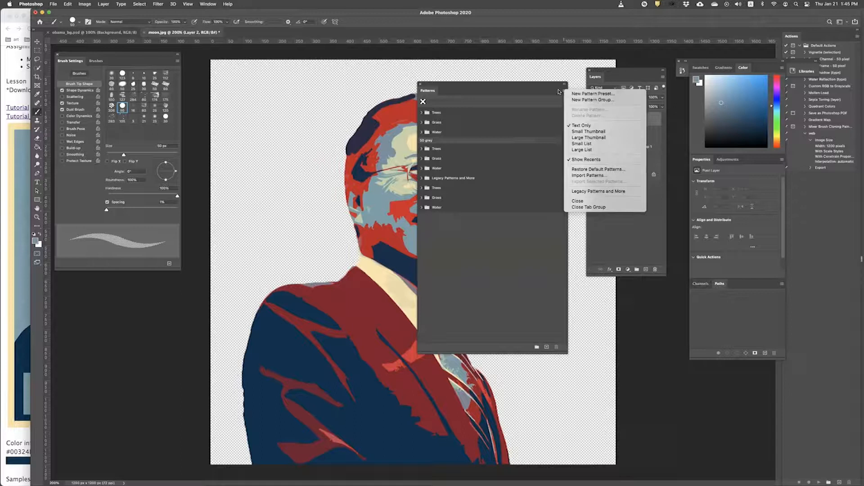
pyautogui.click(642, 192)
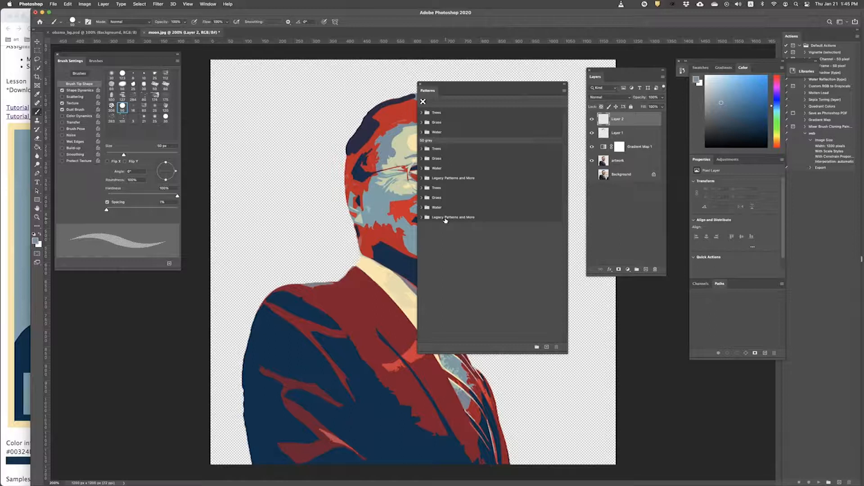
# Step: Expand Legacy Patterns and More > Legacy Patterns and enlarge the Patterns panel
pyautogui.click(421, 218)
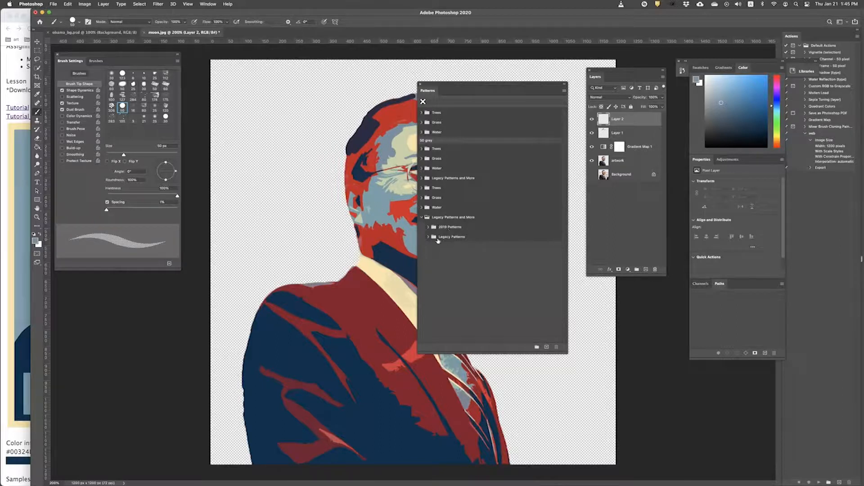
pyautogui.click(428, 237)
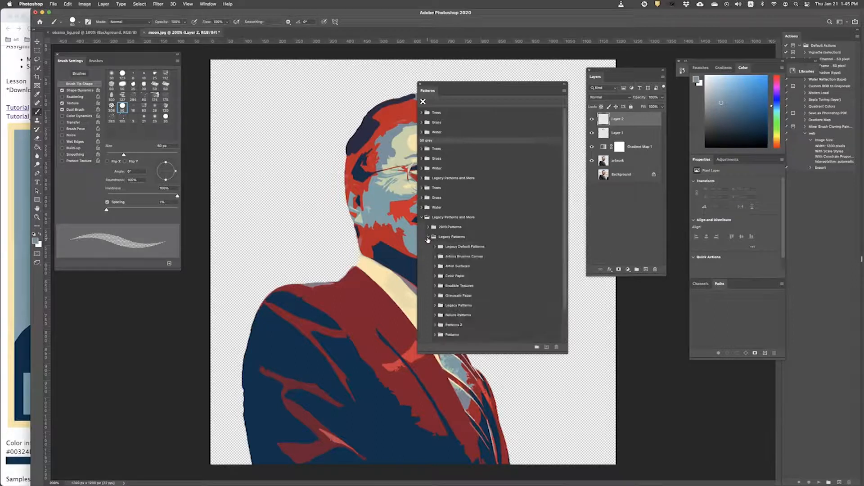
pyautogui.scroll(-3, 495, 270)
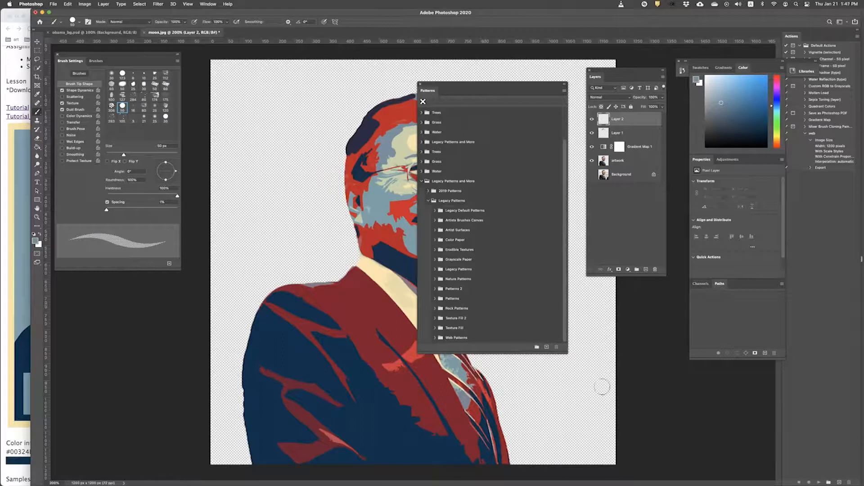
pyautogui.moveTo(566, 353); pyautogui.dragTo(575, 396)
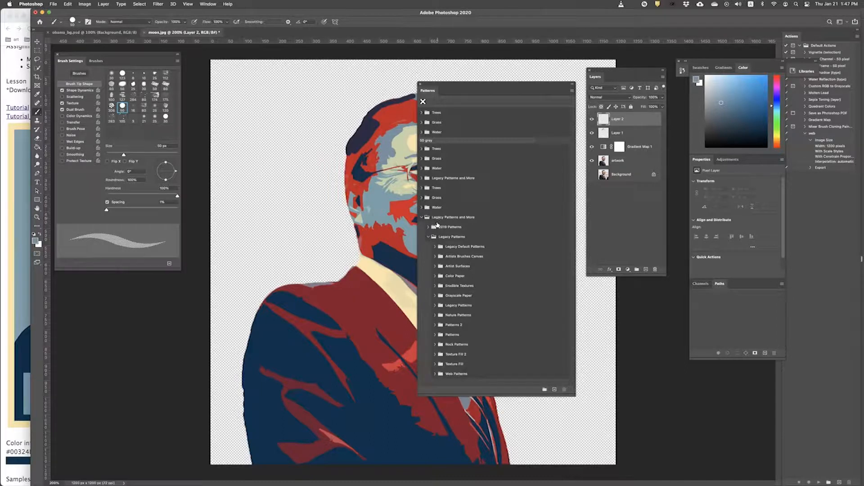
pyautogui.click(422, 217)
pyautogui.click(422, 218)
# Step: Expand the Web Patterns group to list its patterns, then bring up the Patterns panel menu
pyautogui.click(449, 374)
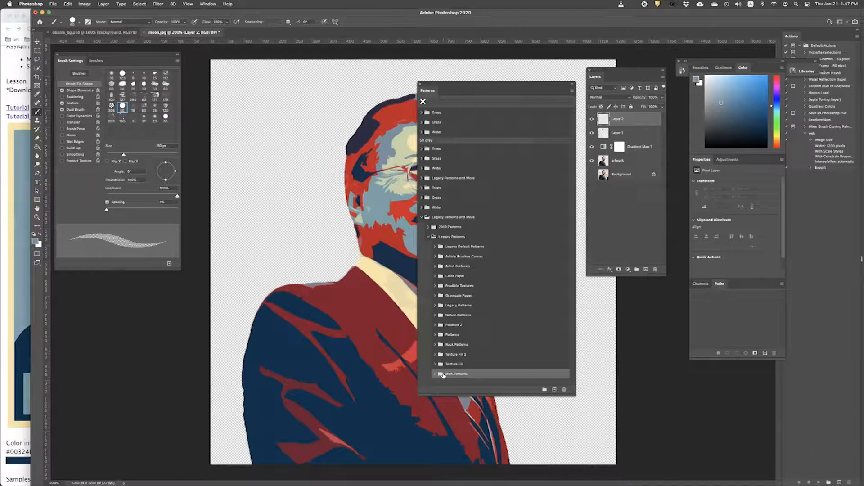
pyautogui.click(434, 374)
pyautogui.scroll(-5, 450, 355)
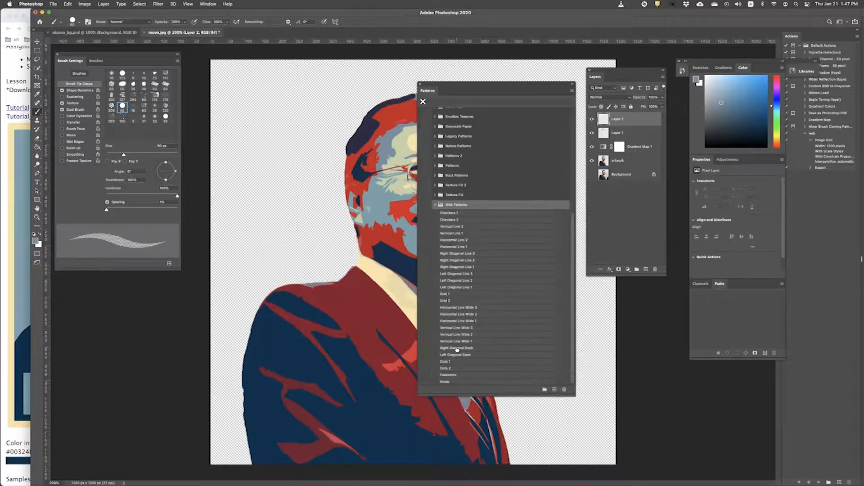
pyautogui.scroll(3, 457, 350)
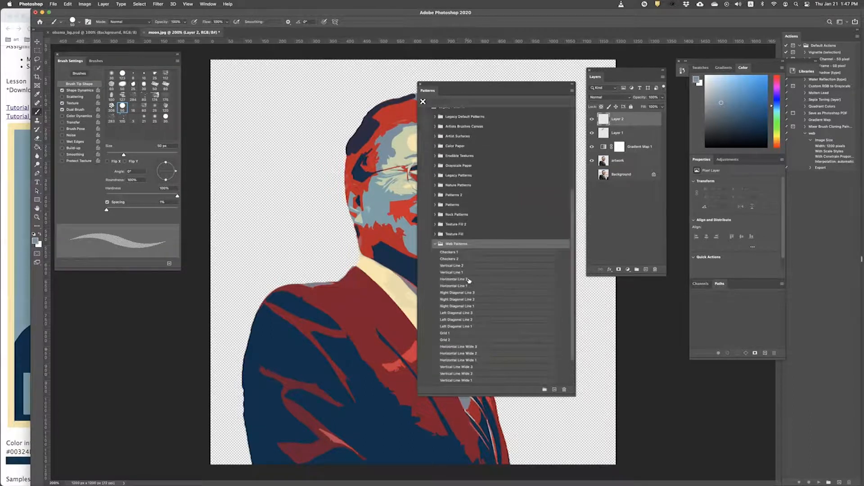
pyautogui.scroll(2, 462, 261)
pyautogui.scroll(4, 446, 268)
pyautogui.click(423, 154)
pyautogui.scroll(-7, 472, 376)
pyautogui.scroll(5, 473, 376)
pyautogui.scroll(-5, 474, 375)
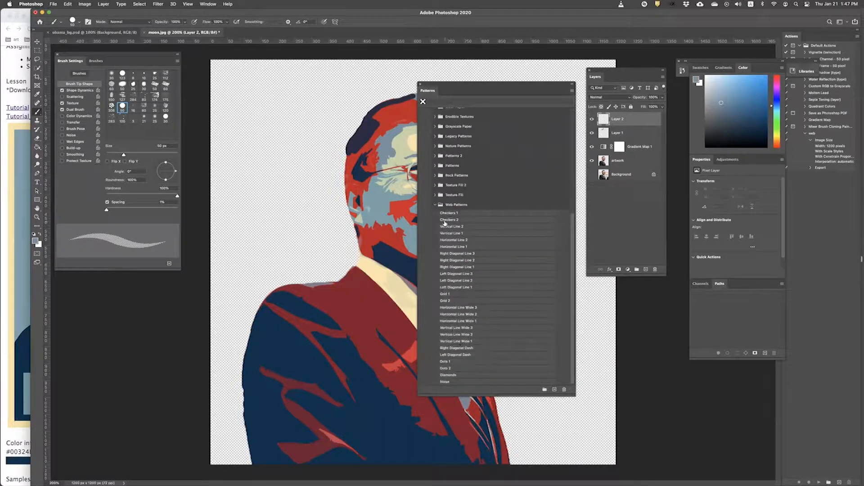
pyautogui.click(572, 91)
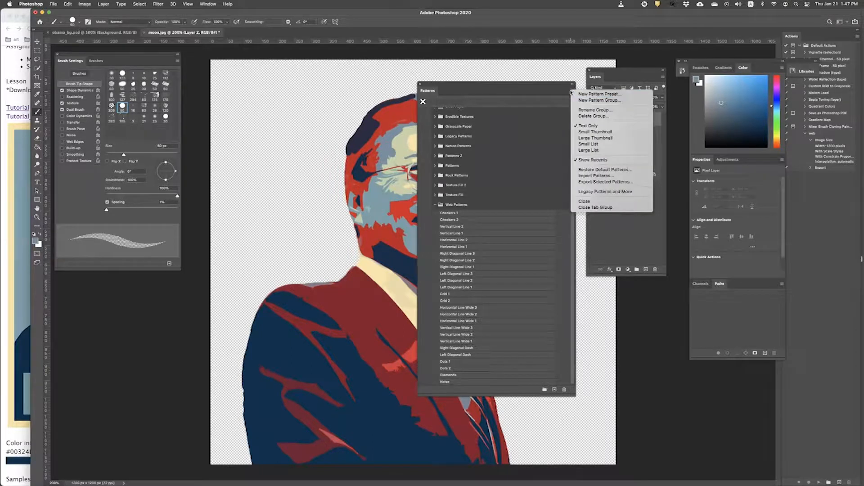
# Step: Display the Web Patterns as small thumbnails
pyautogui.click(596, 132)
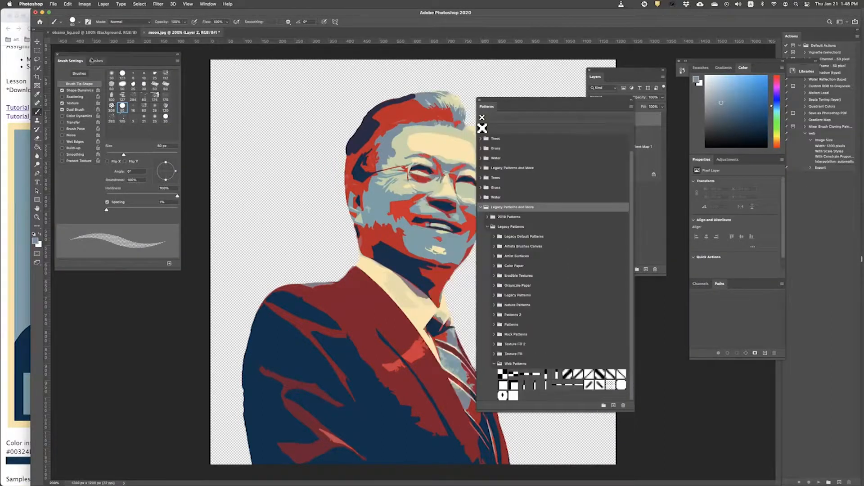
pyautogui.click(95, 61)
pyautogui.click(70, 61)
pyautogui.click(95, 61)
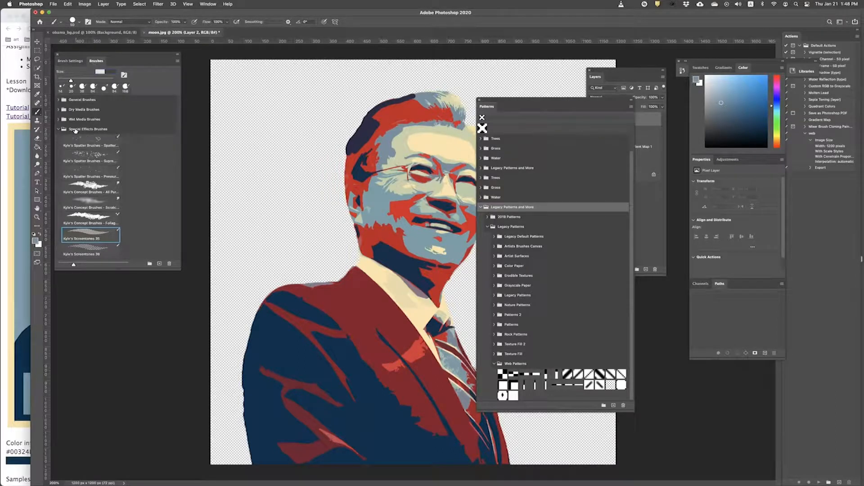
# Step: Select the Kyle's Screentones 35 brush from Special Effects Brushes
pyautogui.click(58, 129)
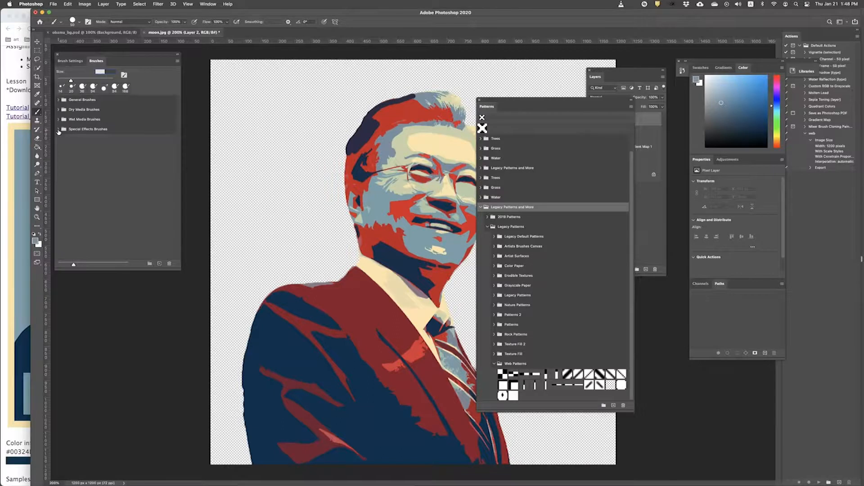
pyautogui.click(59, 129)
pyautogui.click(90, 239)
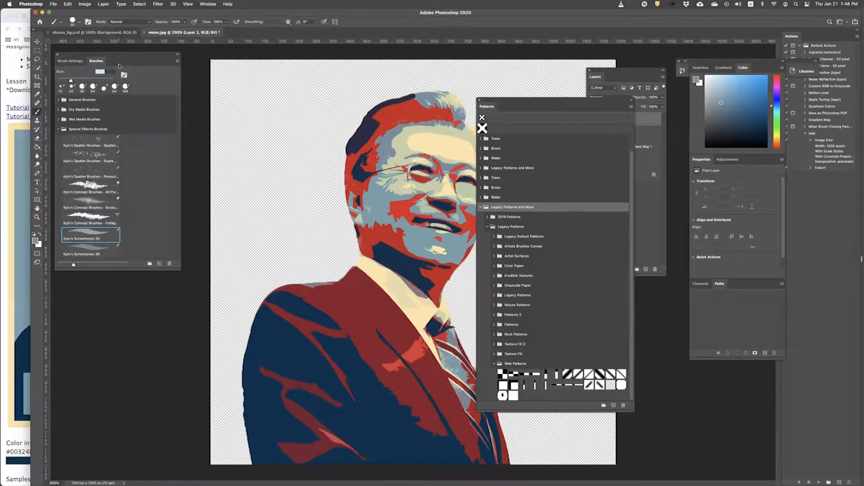
pyautogui.click(71, 61)
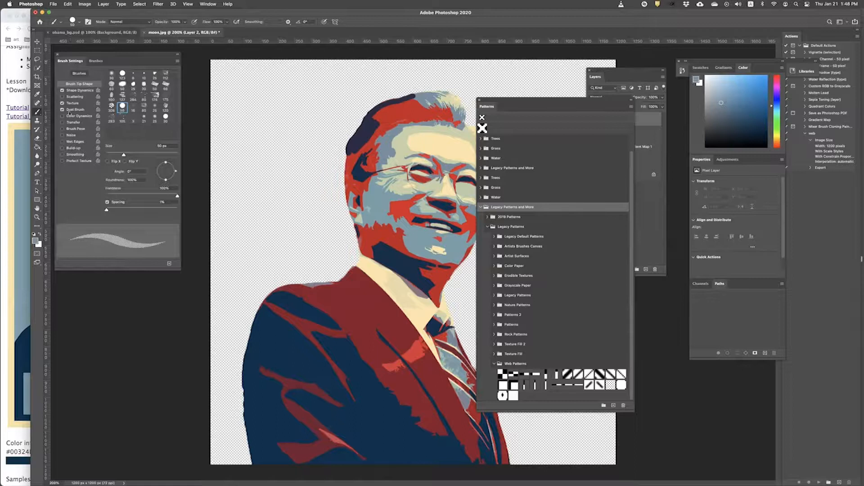
# Step: Enable Dual Brush and Shape Dynamics for the Kyle's Screentones 35 brush
pyautogui.click(71, 104)
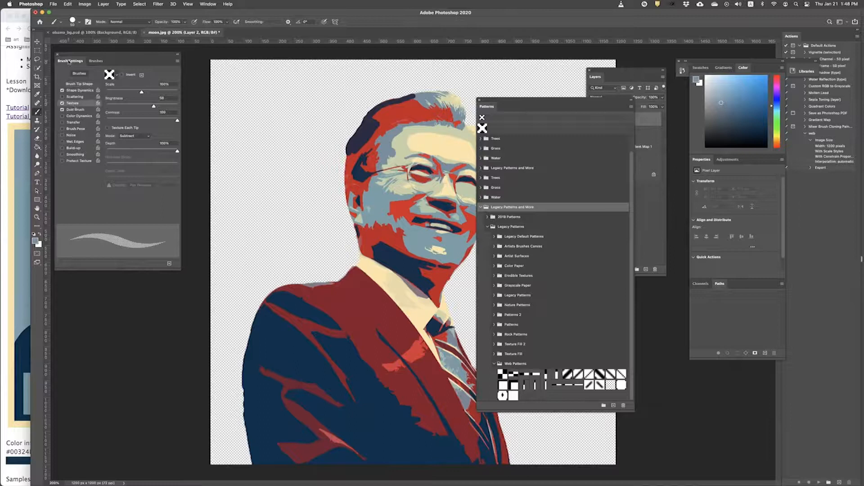
pyautogui.click(62, 110)
pyautogui.click(80, 91)
pyautogui.click(79, 103)
pyautogui.click(79, 91)
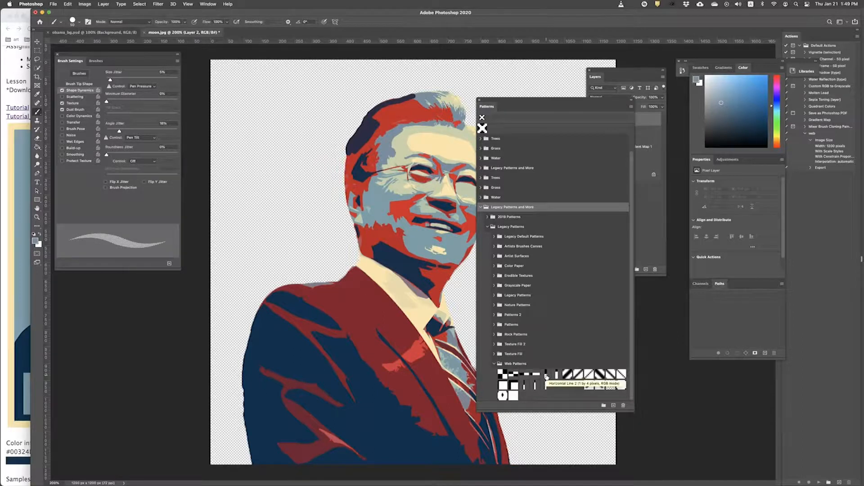
pyautogui.click(73, 103)
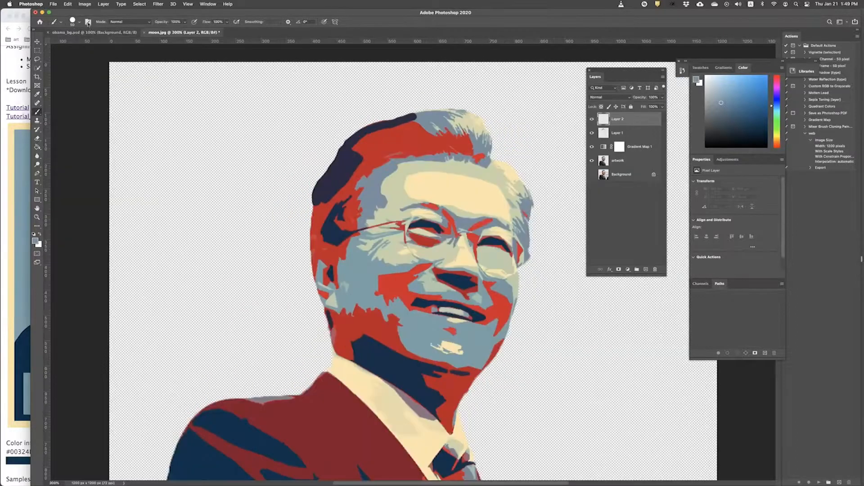
# Step: Reopen the brush panel on its presets list and show the Patterns panel again
pyautogui.click(88, 22)
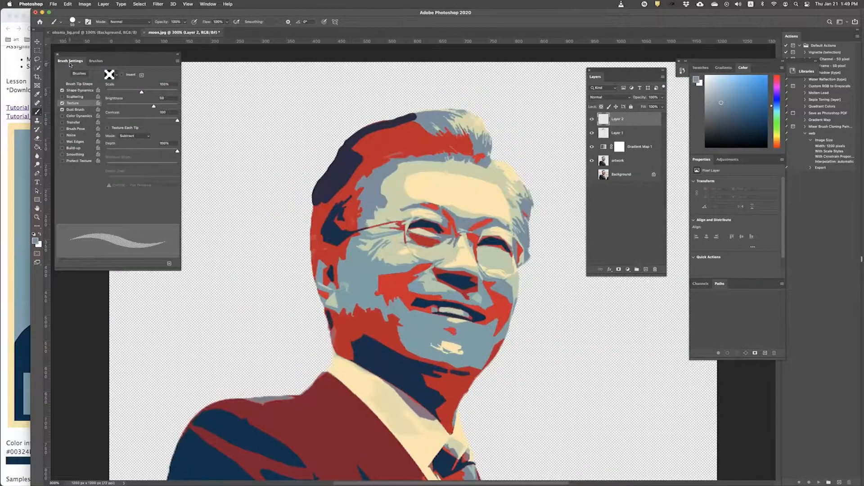
pyautogui.click(97, 61)
pyautogui.click(76, 63)
pyautogui.click(96, 60)
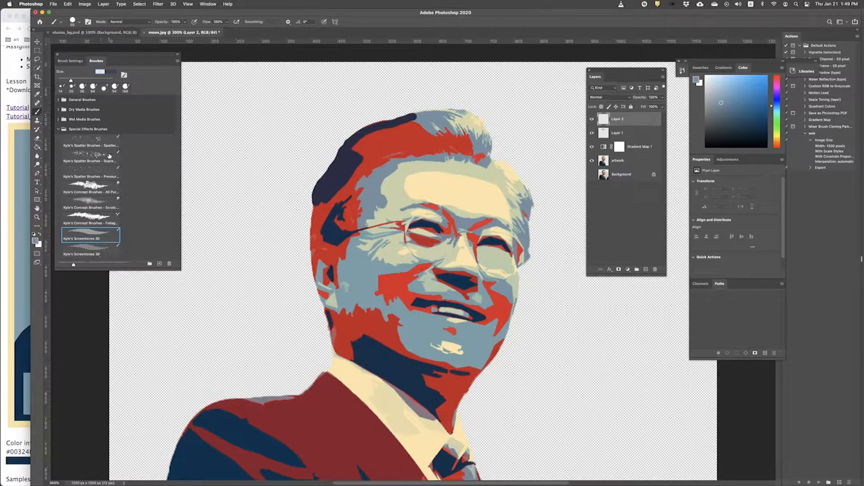
pyautogui.click(212, 3)
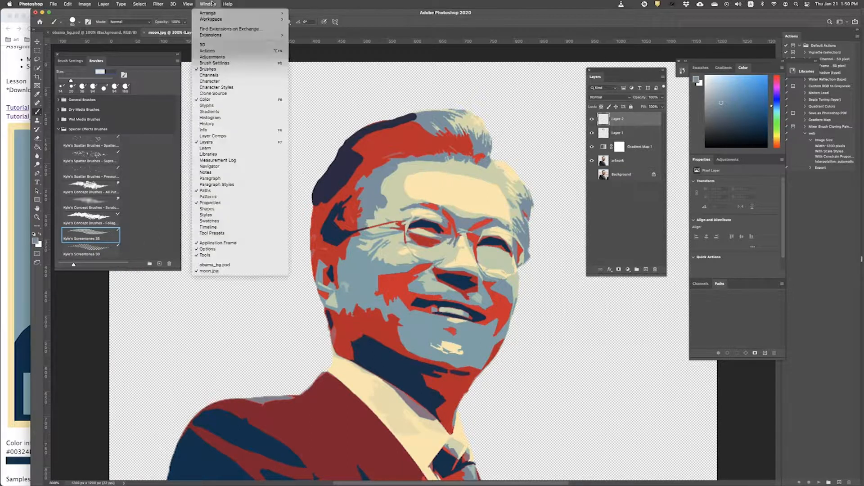
pyautogui.click(239, 196)
# Step: Move the Patterns panel left and load Legacy Patterns and More into it
pyautogui.click(481, 207)
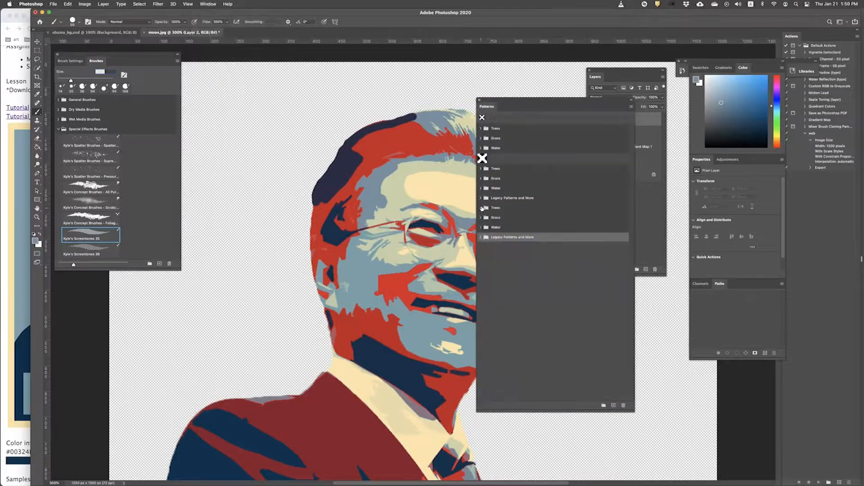
pyautogui.moveTo(527, 101); pyautogui.dragTo(478, 97)
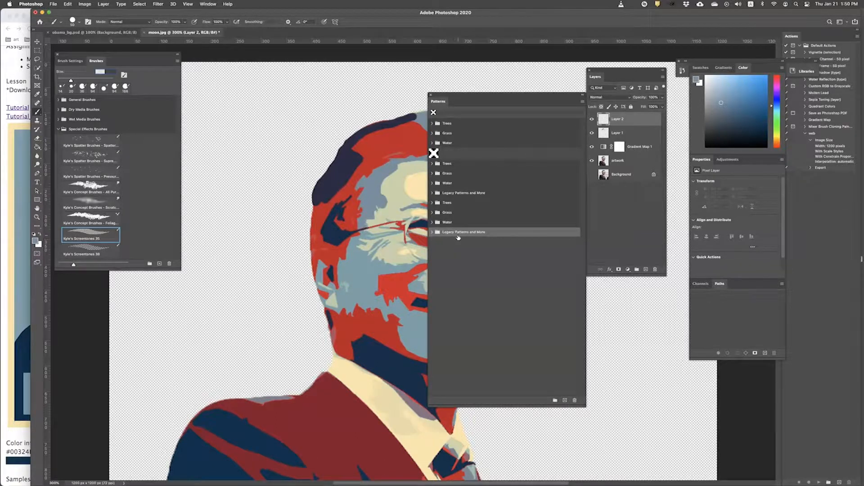
pyautogui.click(582, 102)
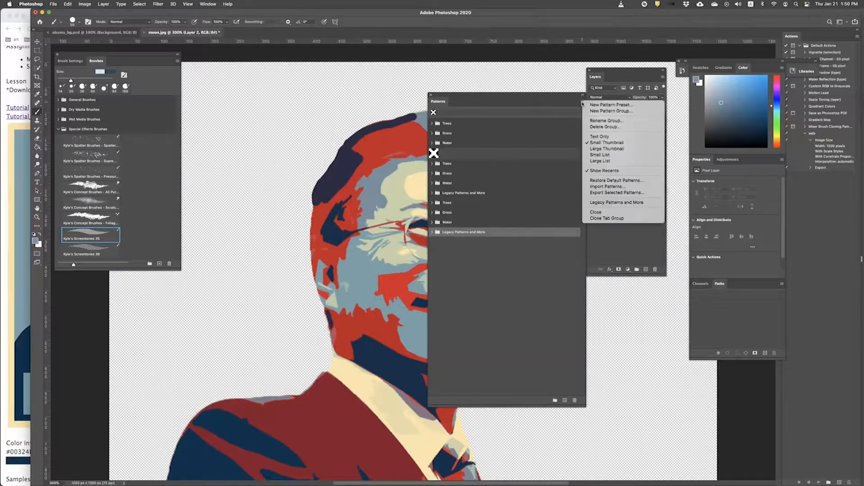
pyautogui.click(623, 204)
pyautogui.click(431, 232)
pyautogui.click(432, 232)
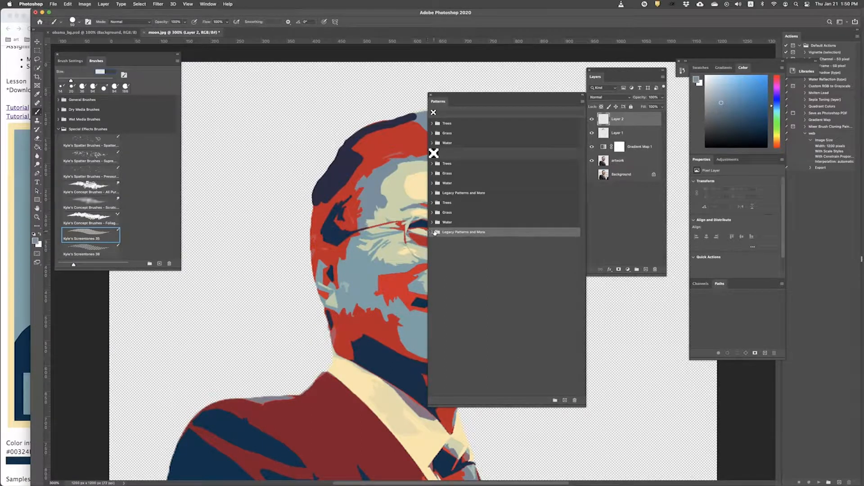
# Step: Return to Brush Settings showing the brush's Texture options
pyautogui.click(70, 61)
pyautogui.click(96, 61)
pyautogui.click(69, 62)
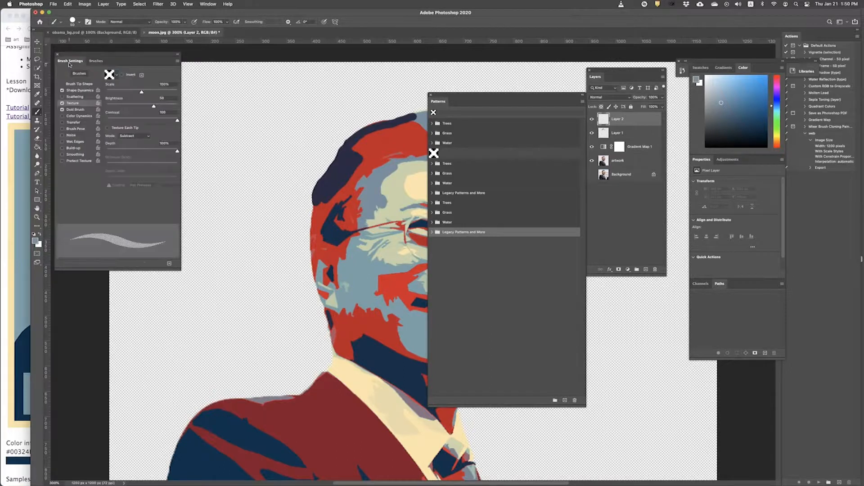
# Step: Open the Texture pattern picker in Brush Settings and browse the Patterns panel options
pyautogui.click(80, 91)
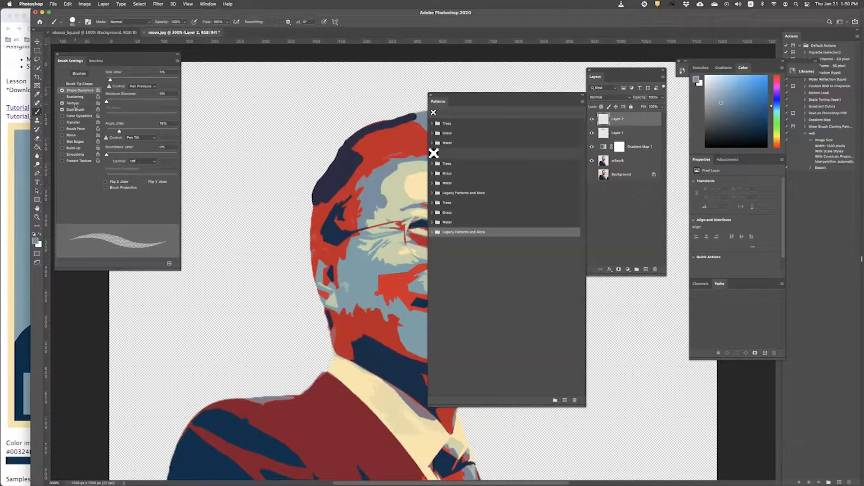
pyautogui.click(73, 103)
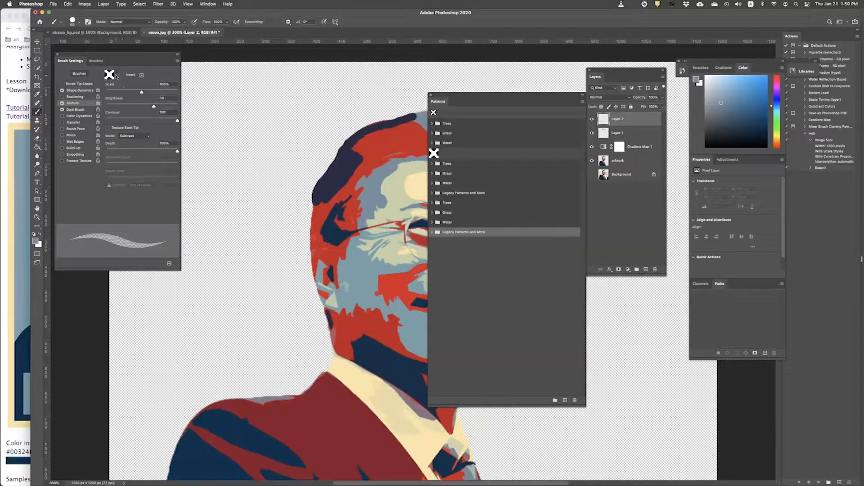
pyautogui.click(117, 76)
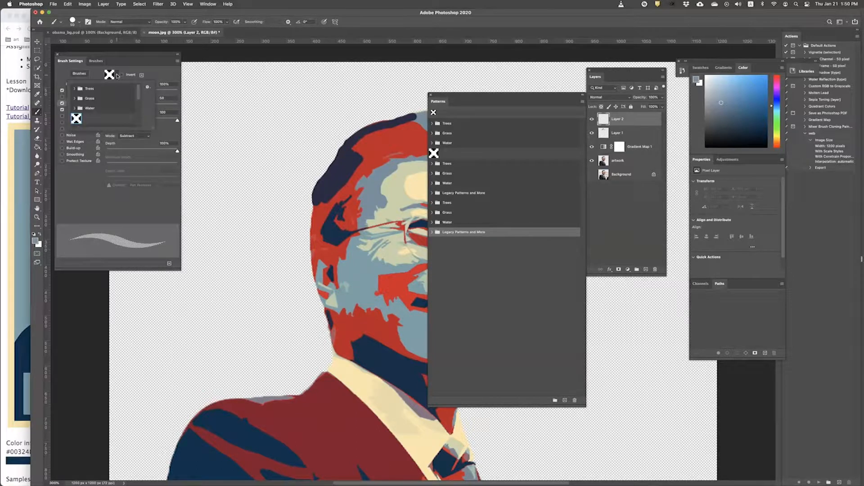
pyautogui.moveTo(138, 93); pyautogui.dragTo(135, 113)
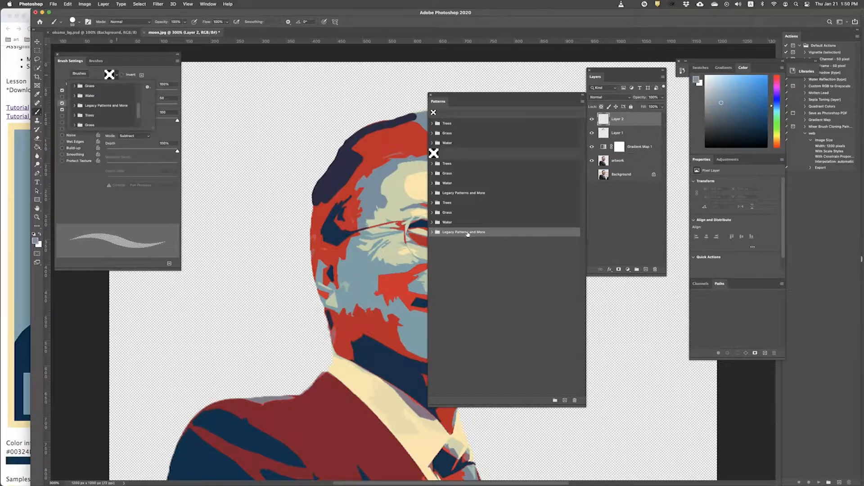
pyautogui.click(583, 102)
pyautogui.click(502, 98)
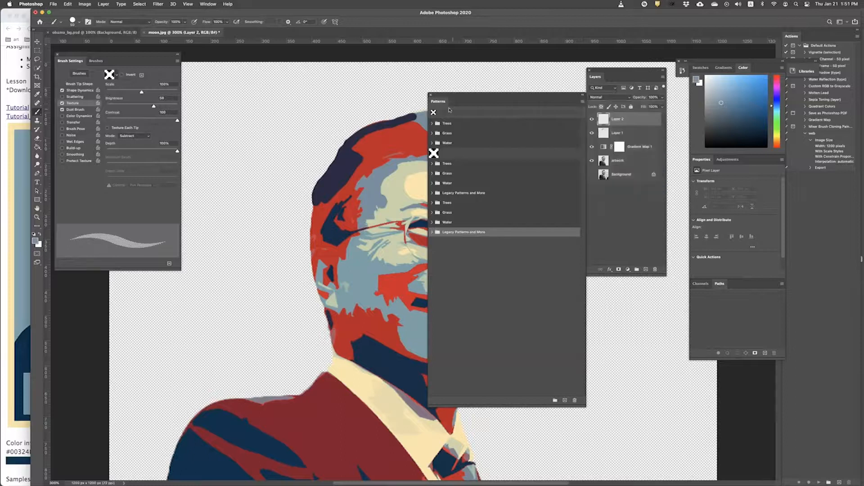
pyautogui.click(582, 104)
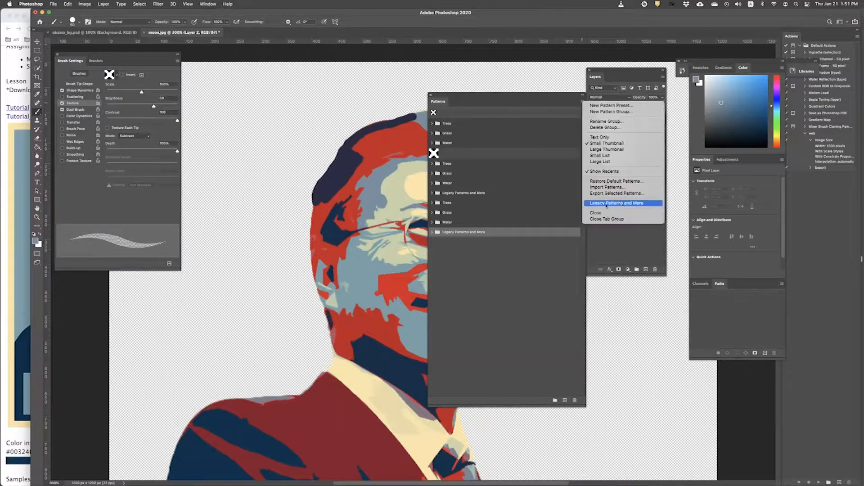
pyautogui.click(116, 78)
# Step: Choose the line pattern from Legacy Patterns > Web Patterns as the brush texture
pyautogui.click(117, 77)
pyautogui.scroll(-3, 90, 112)
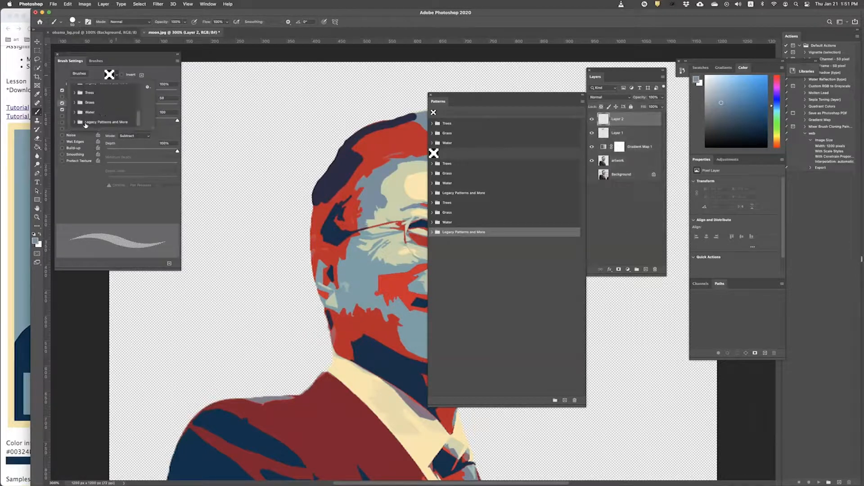
pyautogui.click(125, 59)
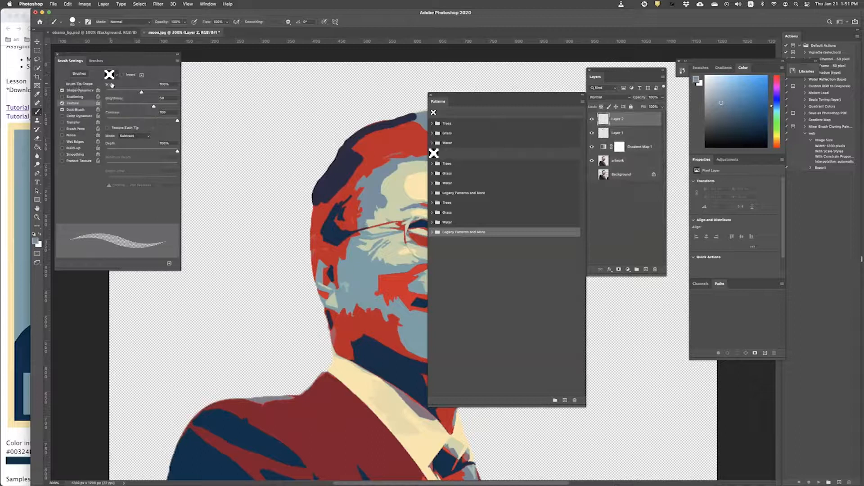
pyautogui.click(117, 77)
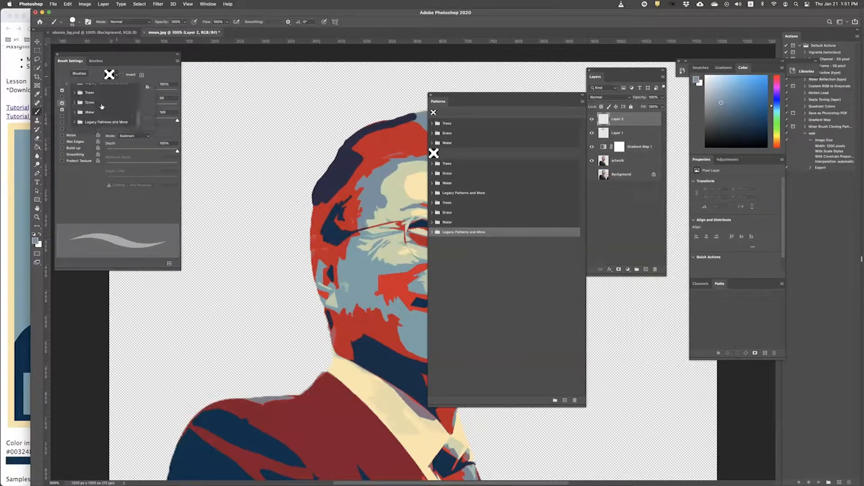
pyautogui.moveTo(139, 112); pyautogui.dragTo(138, 118)
pyautogui.click(82, 122)
pyautogui.moveTo(155, 130); pyautogui.dragTo(198, 233)
pyautogui.scroll(-2, 113, 215)
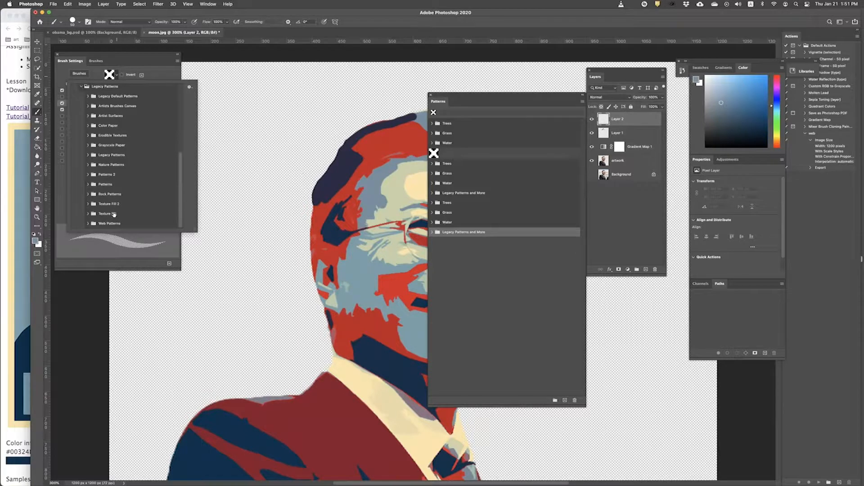
pyautogui.click(89, 225)
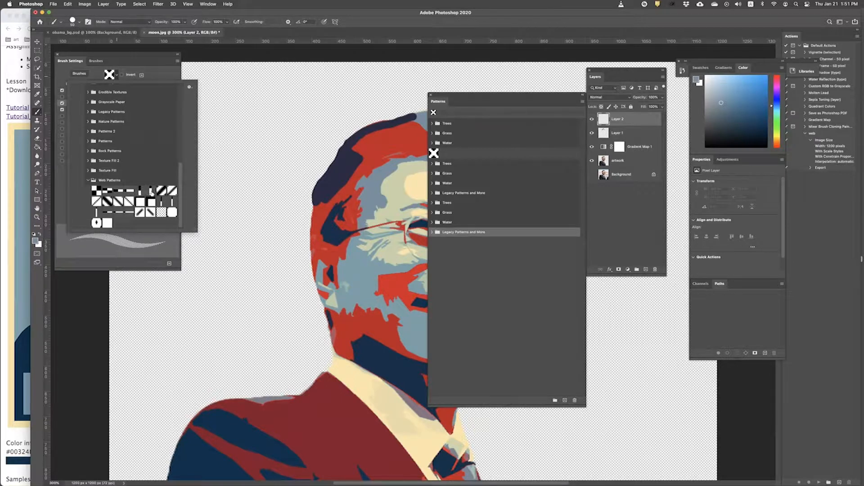
pyautogui.click(140, 191)
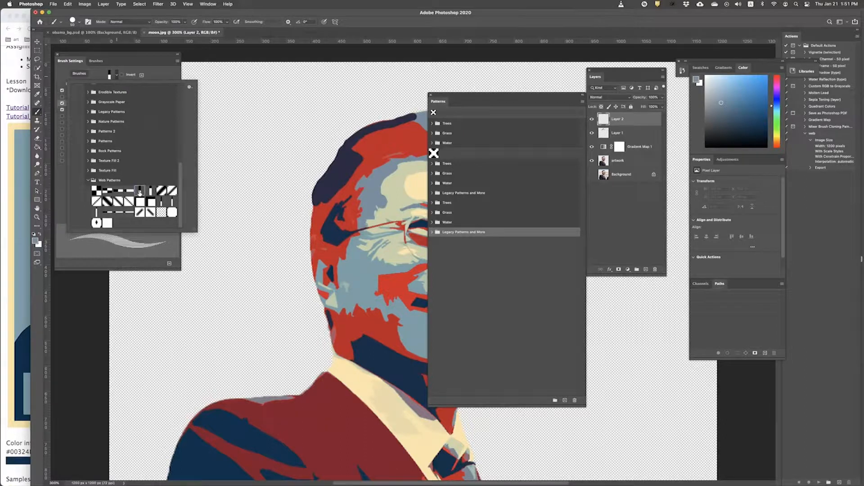
pyautogui.click(132, 63)
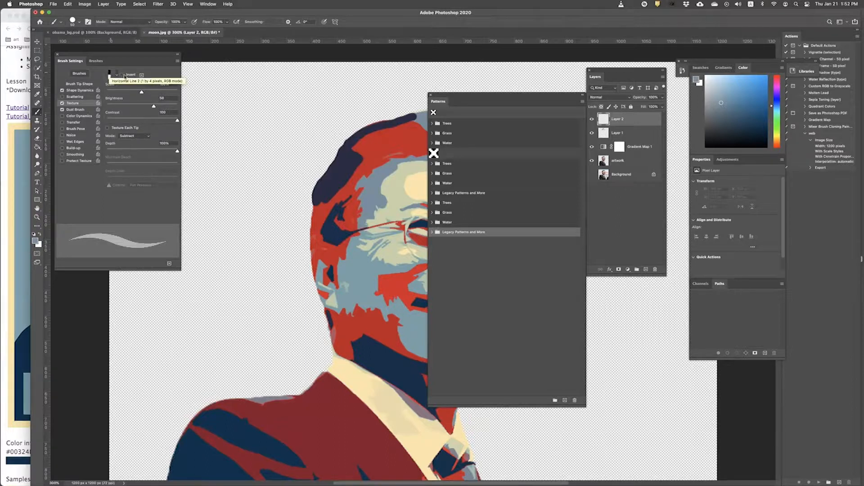
# Step: Review the Shape Dynamics and Dual Brush settings, ending back on Texture
pyautogui.click(78, 91)
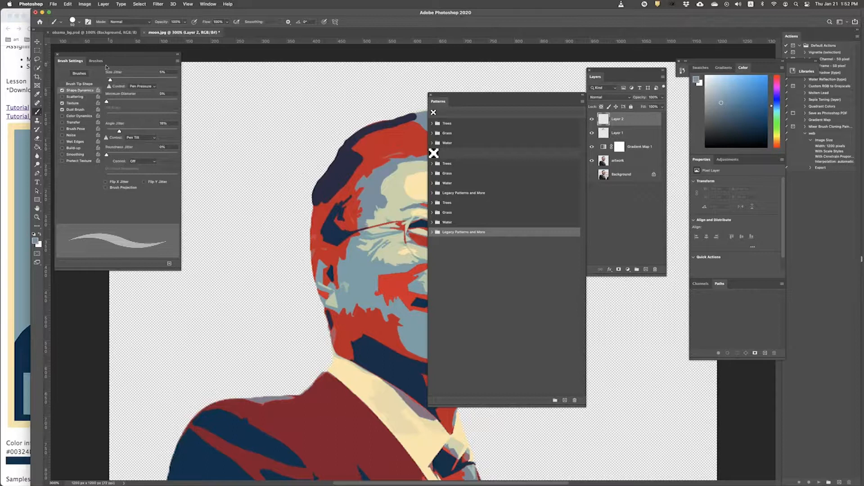
pyautogui.click(79, 109)
pyautogui.click(77, 104)
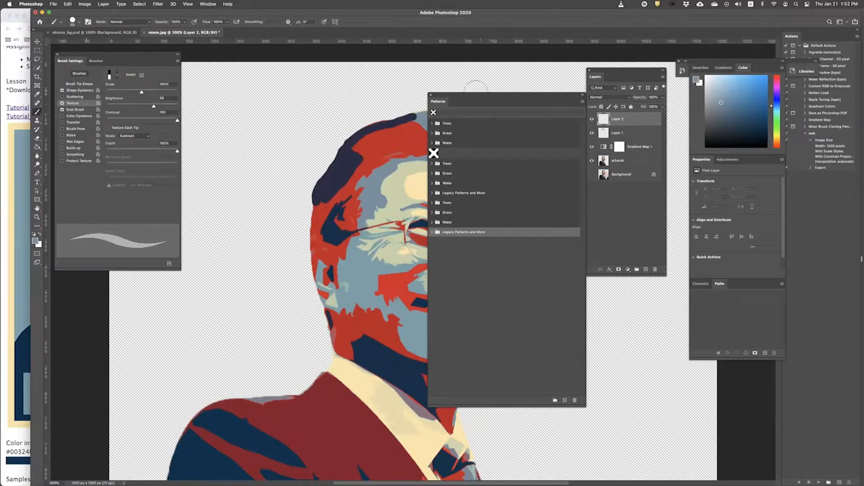
# Step: Close the Patterns panel, zoom in on the face, and test-paint then undo stripes across the hair
pyautogui.click(430, 95)
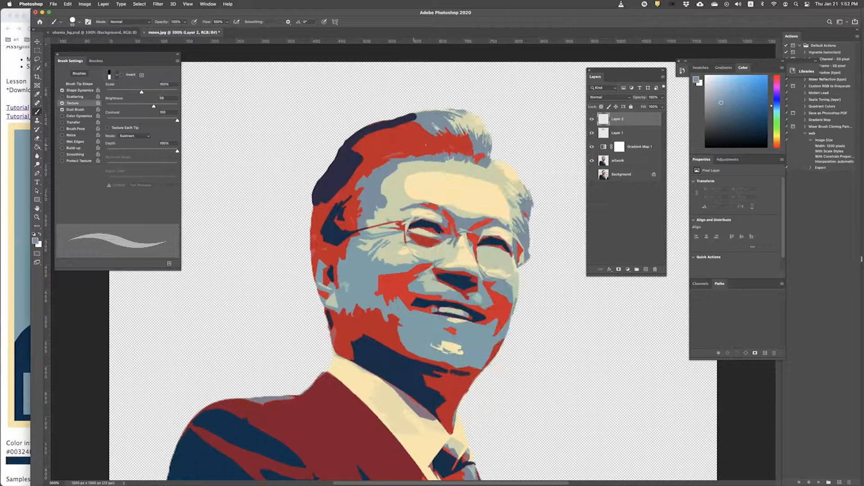
pyautogui.press('super+equal')
pyautogui.press('super+equal')
pyautogui.press('super+equal')
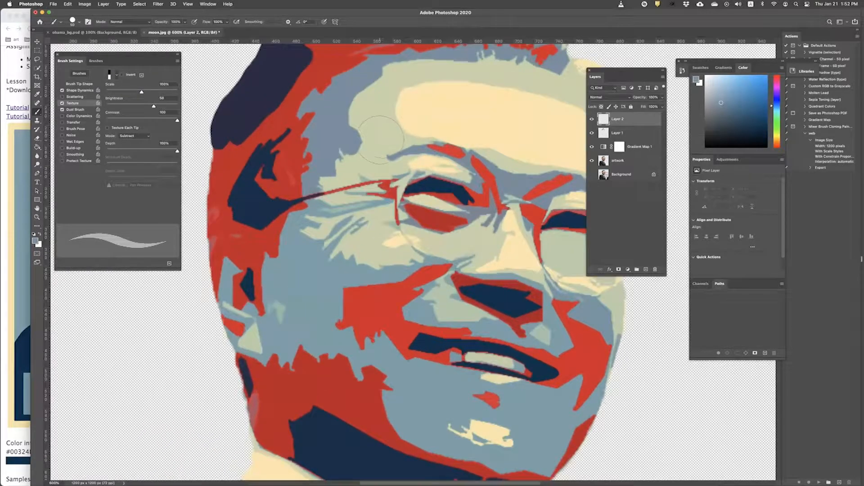
pyautogui.scroll(2, 379, 142)
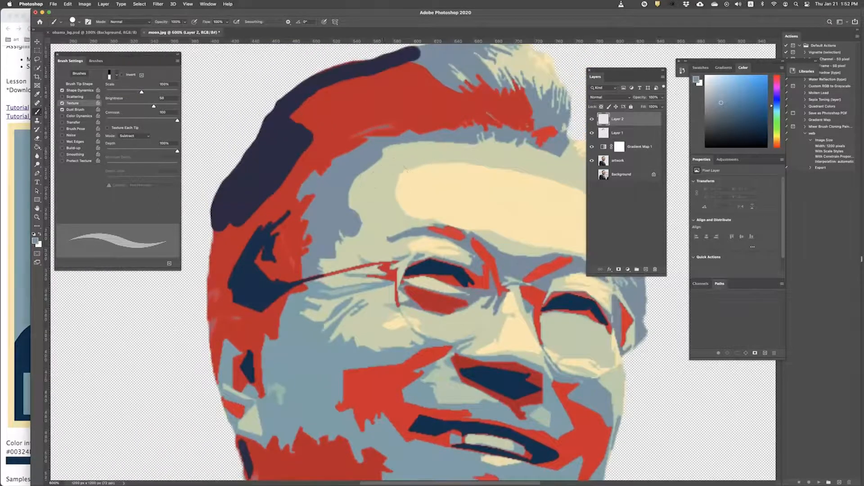
pyautogui.moveTo(230, 128); pyautogui.dragTo(440, 129)
pyautogui.moveTo(234, 104); pyautogui.dragTo(443, 104)
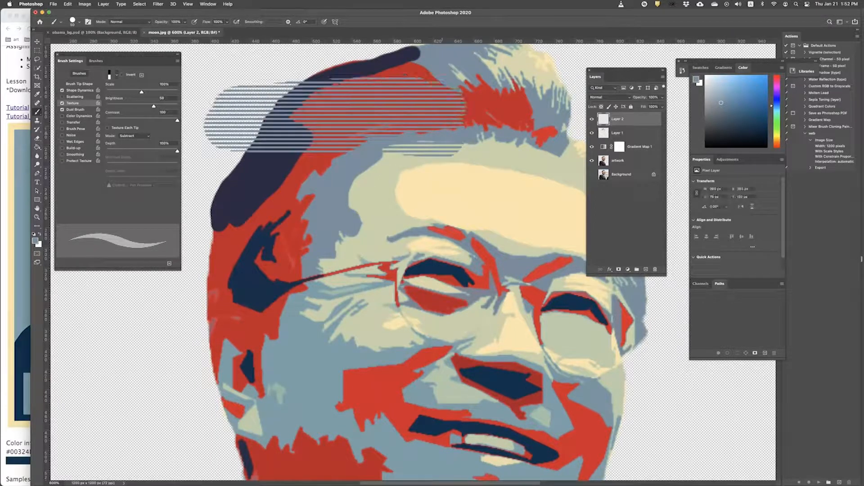
pyautogui.press('super+z')
pyautogui.press('super+z')
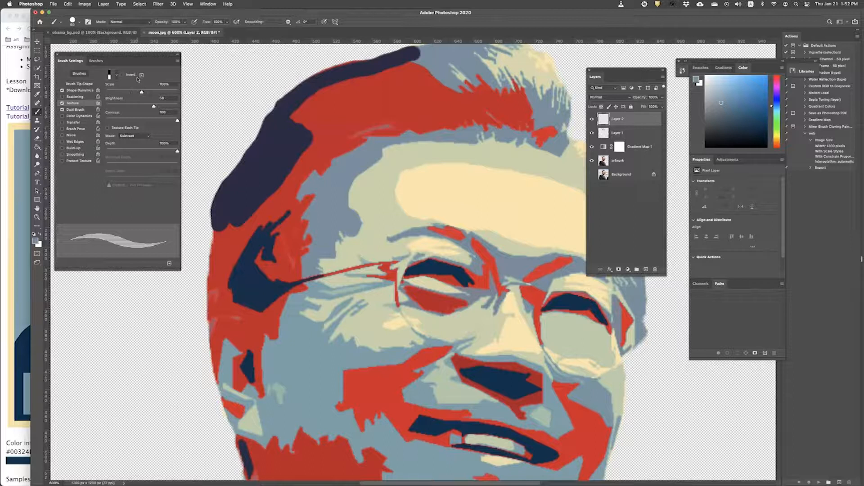
# Step: Keep the texture mode at Subtract and test texture scales on the forehead, ending at 87%
pyautogui.click(148, 136)
pyautogui.click(146, 136)
pyautogui.moveTo(141, 92); pyautogui.dragTo(168, 93)
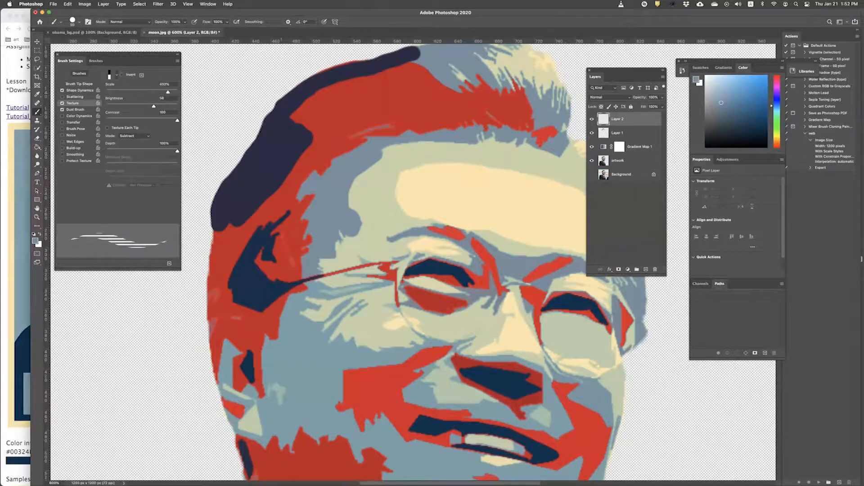
pyautogui.click(381, 184)
pyautogui.moveTo(382, 184)
pyautogui.mouseDown()
pyautogui.moveTo(492, 210)
pyautogui.moveTo(510, 247)
pyautogui.moveTo(408, 244)
pyautogui.moveTo(381, 227)
pyautogui.moveTo(519, 174)
pyautogui.moveTo(540, 225)
pyautogui.mouseUp()
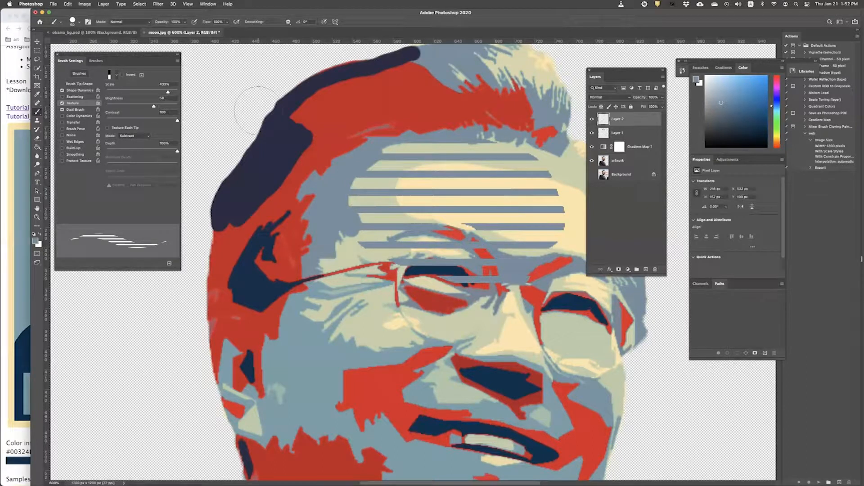
pyautogui.press('super+z')
pyautogui.moveTo(167, 92); pyautogui.dragTo(137, 93)
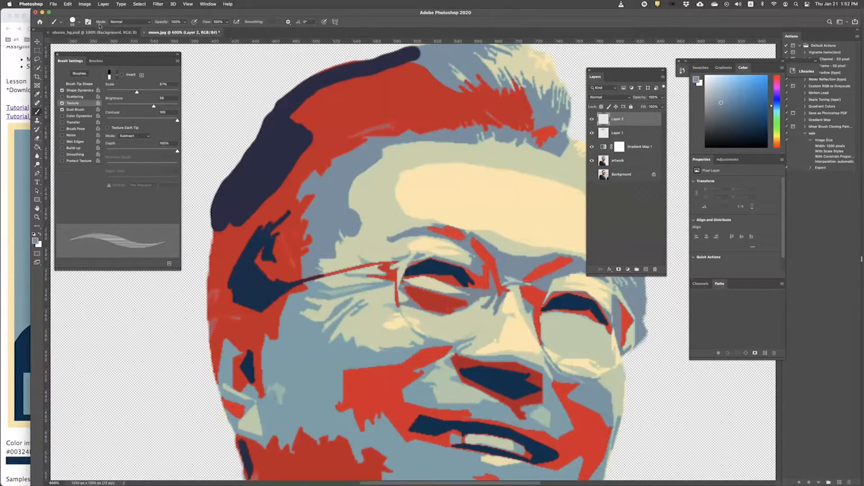
# Step: Shrink the brush to 30 px and test stripes at 55% texture scale, undoing them
pyautogui.click(73, 22)
pyautogui.moveTo(78, 43); pyautogui.dragTo(74, 44)
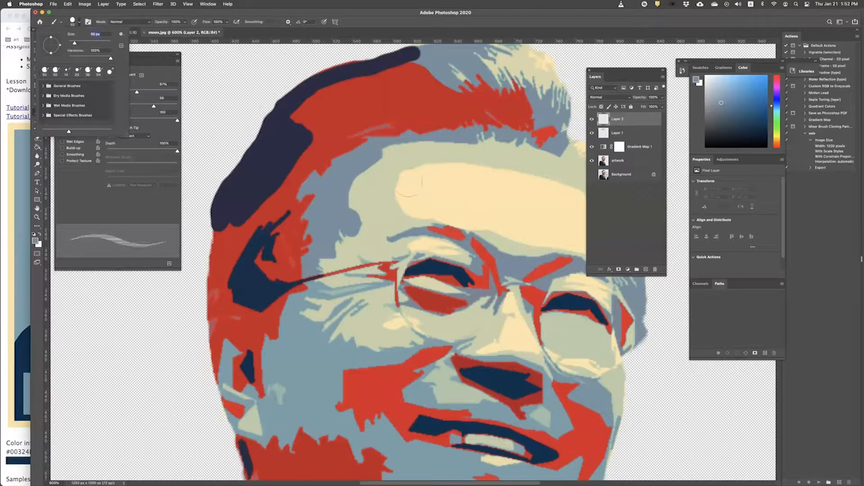
pyautogui.click(373, 185)
pyautogui.moveTo(385, 186)
pyautogui.mouseDown()
pyautogui.moveTo(480, 190)
pyautogui.moveTo(374, 180)
pyautogui.moveTo(489, 170)
pyautogui.moveTo(418, 157)
pyautogui.moveTo(383, 169)
pyautogui.moveTo(363, 194)
pyautogui.moveTo(385, 198)
pyautogui.moveTo(361, 201)
pyautogui.moveTo(404, 205)
pyautogui.moveTo(368, 232)
pyautogui.moveTo(401, 255)
pyautogui.moveTo(362, 261)
pyautogui.moveTo(390, 299)
pyautogui.moveTo(414, 311)
pyautogui.moveTo(330, 342)
pyautogui.moveTo(450, 341)
pyautogui.moveTo(320, 325)
pyautogui.moveTo(383, 229)
pyautogui.moveTo(364, 167)
pyautogui.moveTo(450, 130)
pyautogui.moveTo(378, 244)
pyautogui.moveTo(474, 142)
pyautogui.moveTo(417, 214)
pyautogui.moveTo(437, 217)
pyautogui.moveTo(456, 176)
pyautogui.mouseUp()
pyautogui.press('super+z')
pyautogui.moveTo(134, 93); pyautogui.dragTo(126, 92)
pyautogui.moveTo(372, 184); pyautogui.dragTo(568, 184)
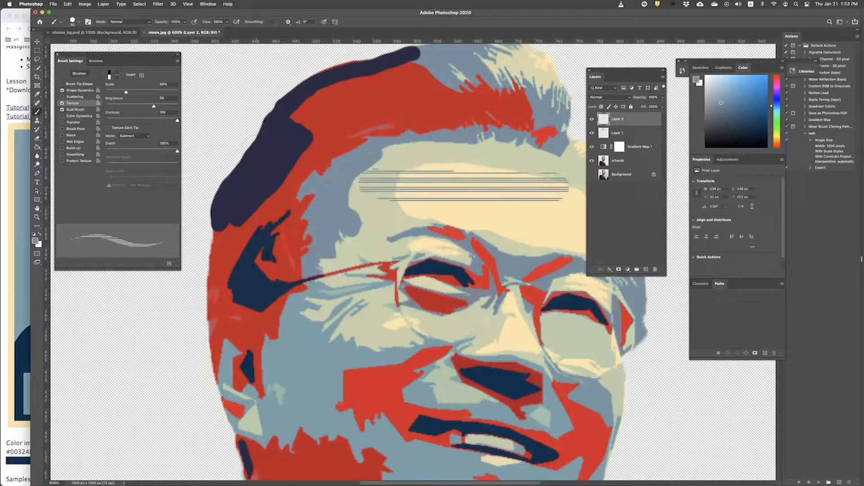
pyautogui.press('super+z')
# Step: Settle the texture scale at 94%, undo the test stroke, and check the HOPE reference
pyautogui.moveTo(128, 93); pyautogui.dragTo(138, 93)
pyautogui.moveTo(138, 93); pyautogui.dragTo(139, 93)
pyautogui.moveTo(380, 197)
pyautogui.mouseDown()
pyautogui.moveTo(423, 197)
pyautogui.moveTo(411, 181)
pyautogui.moveTo(376, 179)
pyautogui.mouseUp()
pyautogui.press('super+z')
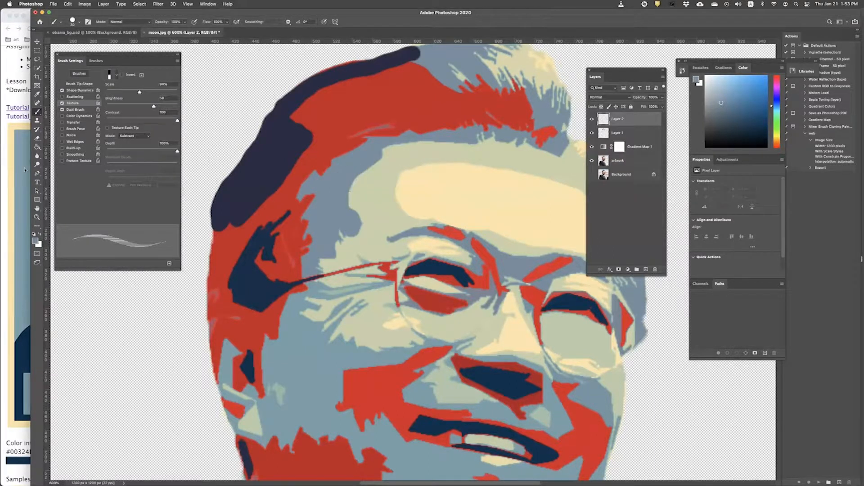
pyautogui.click(3, 171)
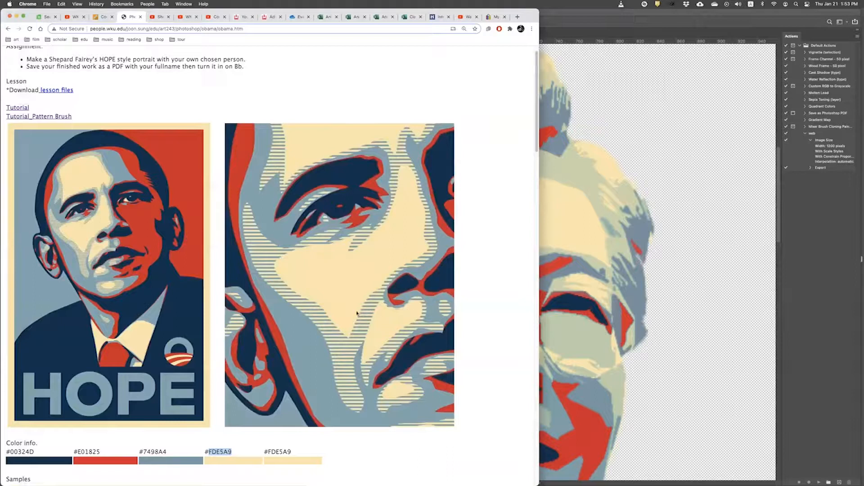
pyautogui.press('super+Tab')
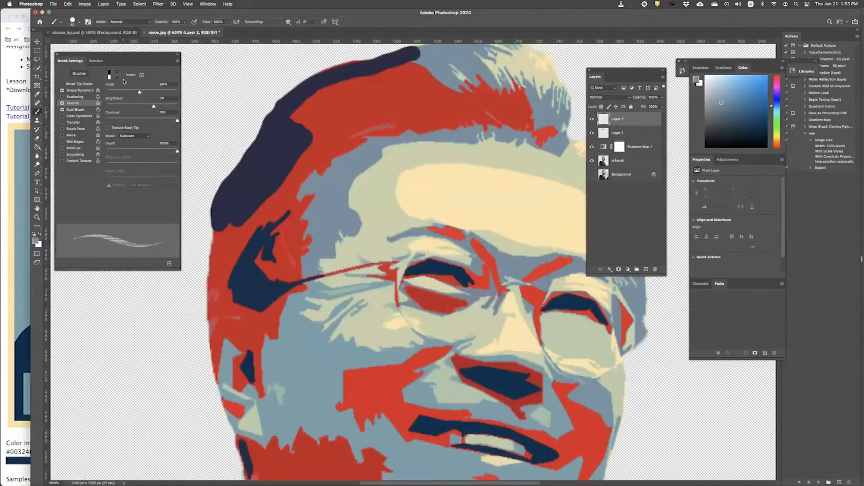
# Step: Enlarge the texture scale and paint a striped test stroke across the forehead
pyautogui.click(118, 78)
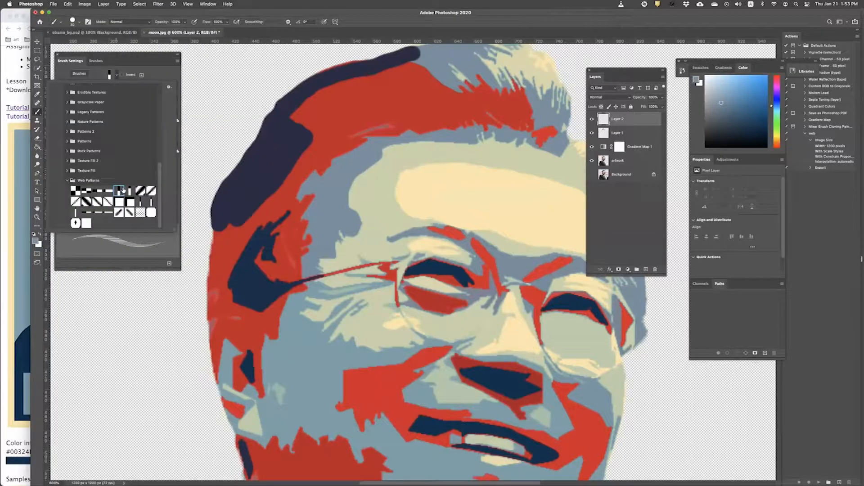
pyautogui.click(135, 251)
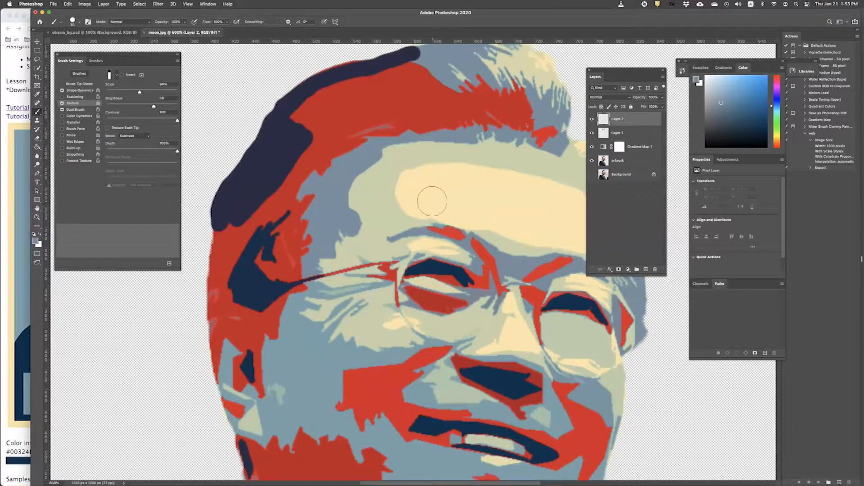
pyautogui.moveTo(140, 93)
pyautogui.mouseDown()
pyautogui.moveTo(133, 93)
pyautogui.moveTo(150, 93)
pyautogui.mouseUp()
pyautogui.moveTo(360, 188)
pyautogui.mouseDown()
pyautogui.moveTo(447, 187)
pyautogui.moveTo(340, 209)
pyautogui.moveTo(440, 209)
pyautogui.moveTo(353, 210)
pyautogui.moveTo(364, 232)
pyautogui.moveTo(451, 232)
pyautogui.moveTo(330, 245)
pyautogui.moveTo(442, 251)
pyautogui.moveTo(421, 263)
pyautogui.moveTo(324, 270)
pyautogui.mouseUp()
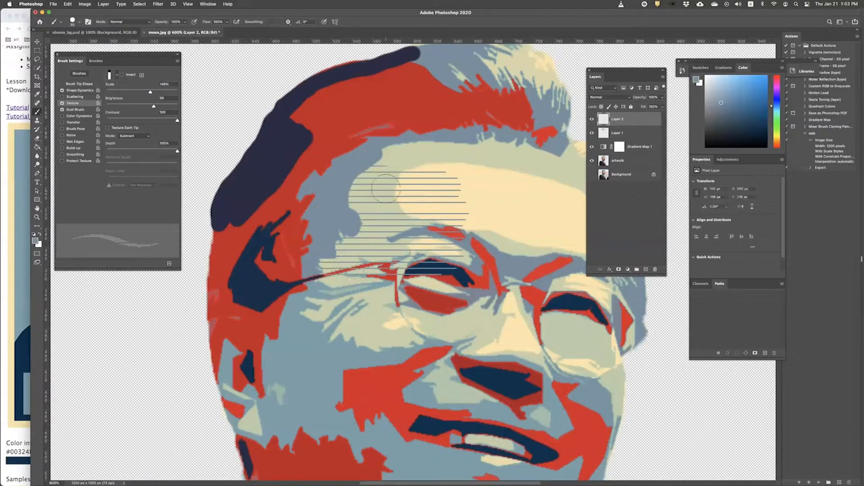
# Step: Switch to a different line pattern at 123% scale and paint striped bands over the forehead
pyautogui.click(118, 77)
pyautogui.click(120, 194)
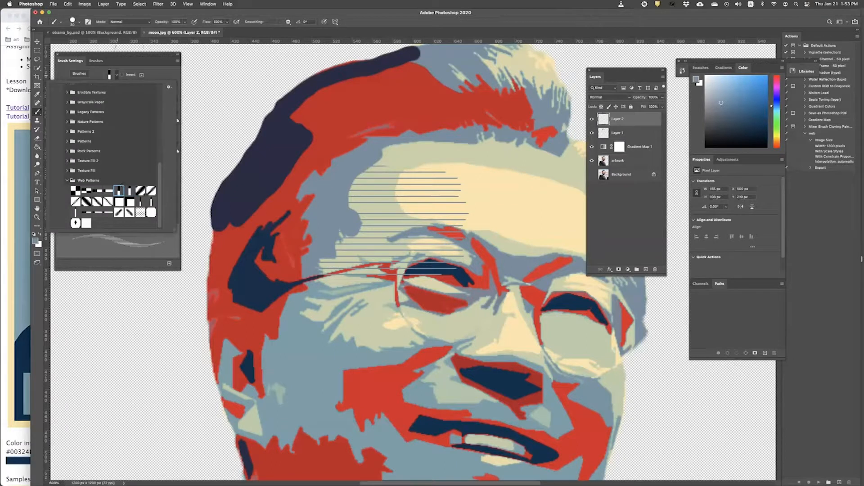
pyautogui.click(136, 261)
pyautogui.moveTo(149, 92); pyautogui.dragTo(146, 92)
pyautogui.moveTo(375, 180); pyautogui.dragTo(477, 193)
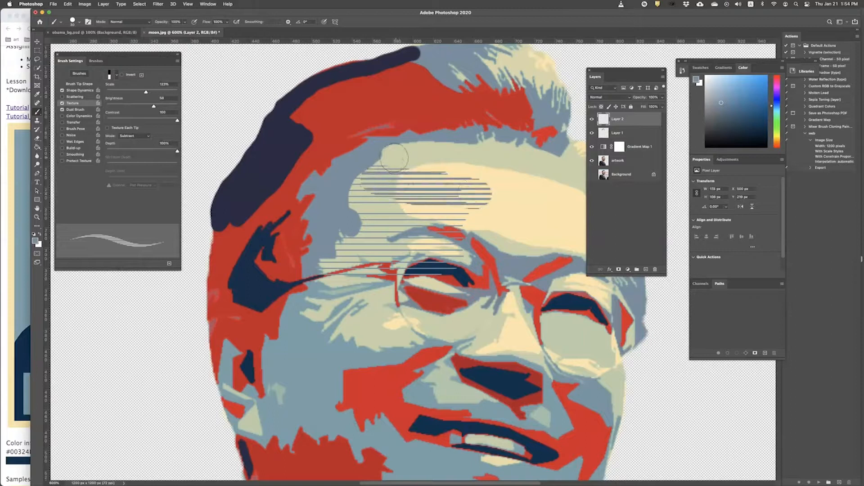
pyautogui.moveTo(396, 157); pyautogui.dragTo(468, 153)
pyautogui.moveTo(294, 94)
pyautogui.mouseDown()
pyautogui.moveTo(403, 105)
pyautogui.moveTo(277, 110)
pyautogui.moveTo(403, 126)
pyautogui.moveTo(274, 137)
pyautogui.moveTo(358, 151)
pyautogui.moveTo(224, 153)
pyautogui.moveTo(324, 171)
pyautogui.mouseUp()
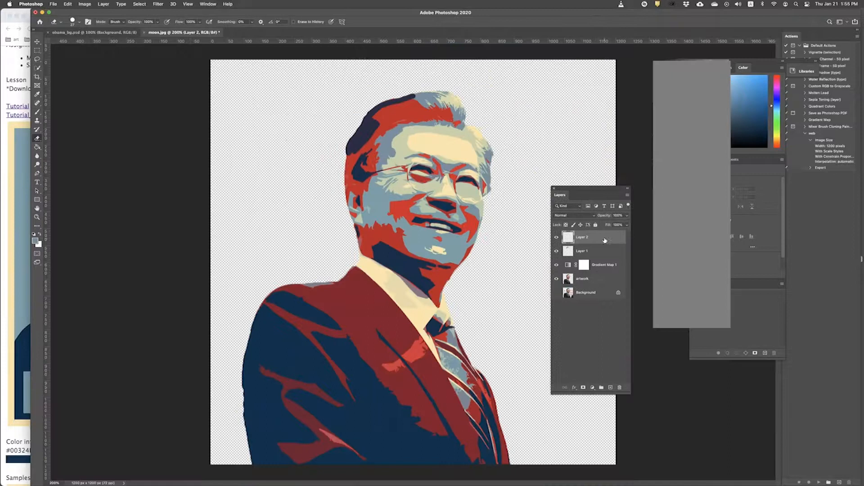
# Step: Select Layer 2 through artwork and merge them with Layer > Merge Layers
pyautogui.keyDown('shift'); pyautogui.click(589, 279); pyautogui.keyUp('shift')
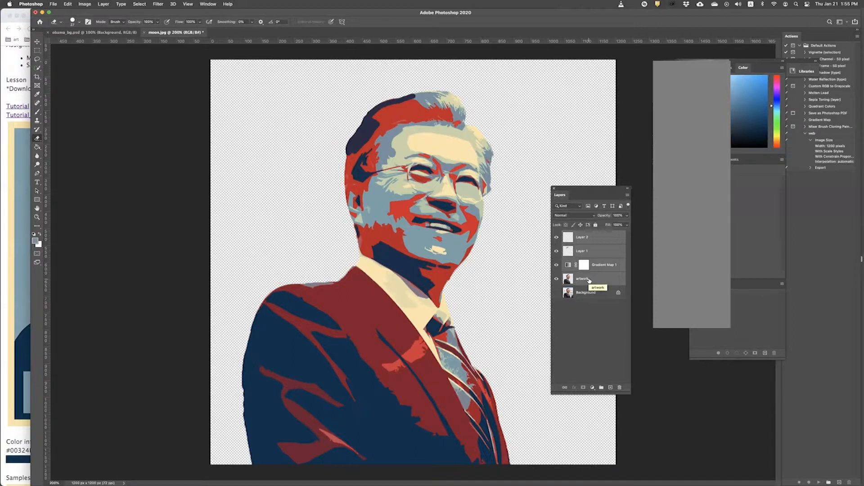
pyautogui.click(103, 4)
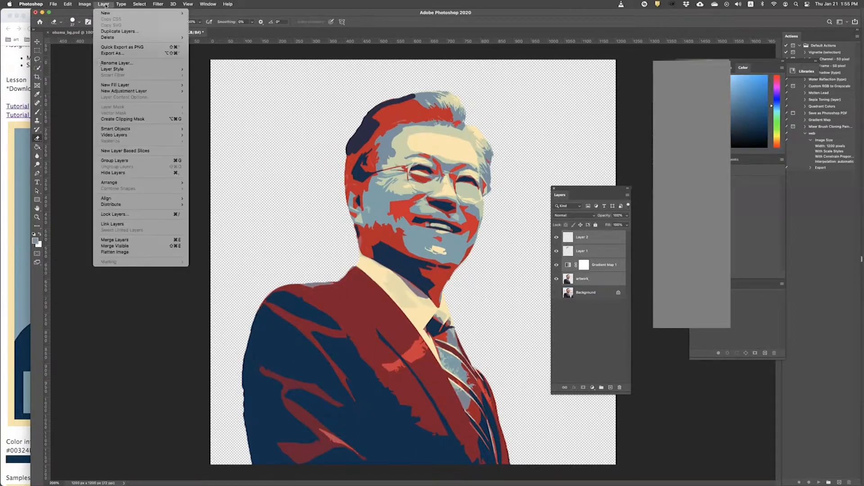
pyautogui.click(127, 239)
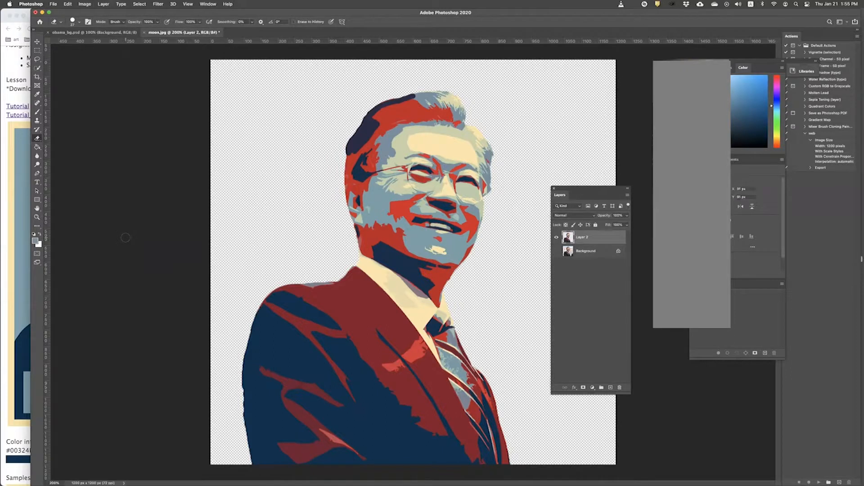
pyautogui.click(104, 5)
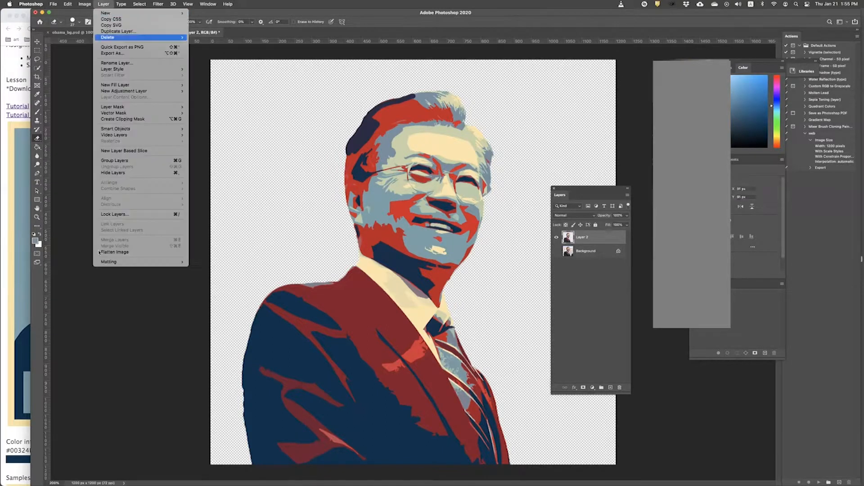
pyautogui.click(308, 233)
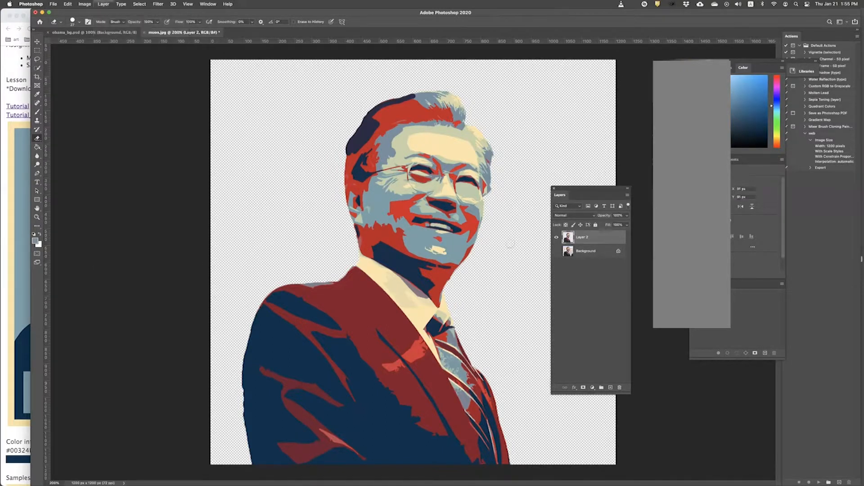
# Step: Reposition the Layers panel and toggle the merged Layer 2's visibility to check it
pyautogui.moveTo(585, 191); pyautogui.dragTo(572, 131)
pyautogui.click(575, 192)
pyautogui.click(570, 184)
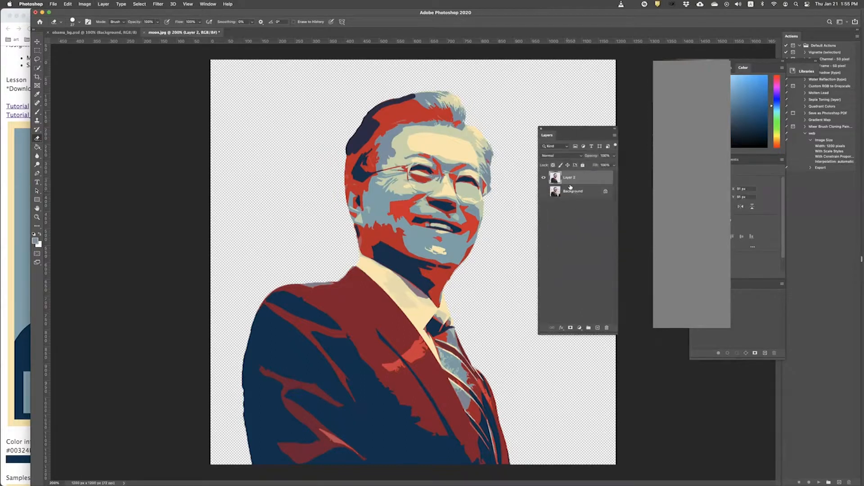
pyautogui.click(543, 177)
pyautogui.click(542, 178)
pyautogui.click(37, 41)
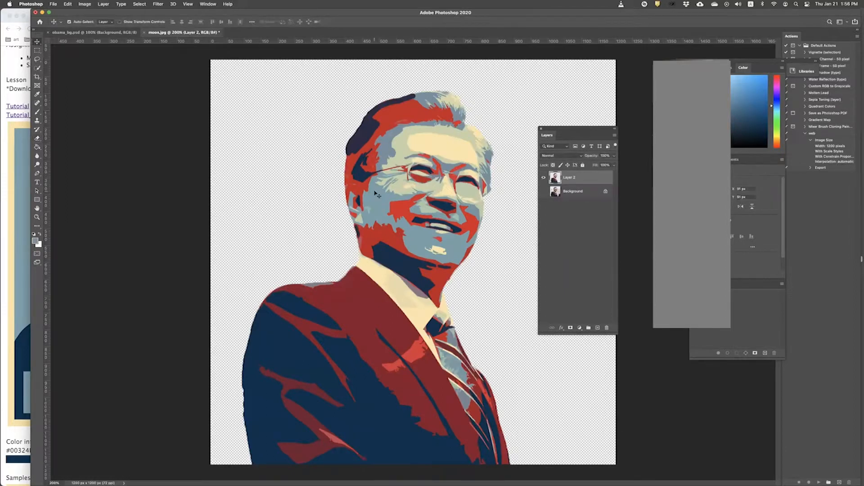
# Step: Drag the merged portrait into obama_bg.psd and lower it within the poster
pyautogui.moveTo(377, 194); pyautogui.dragTo(416, 258)
pyautogui.press('super+plus')
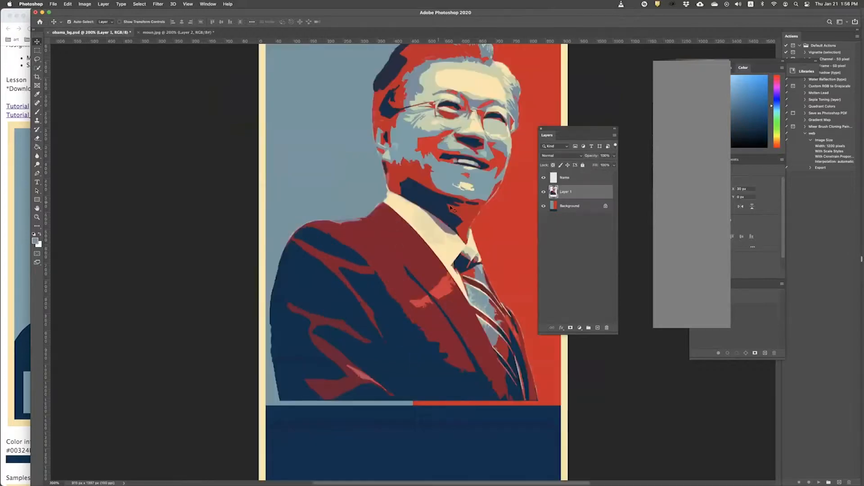
pyautogui.moveTo(583, 130); pyautogui.dragTo(664, 237)
pyautogui.press('super+minus')
# Step: Nudge the portrait 53 px down and 10 px right, then start a text line on the navy band
pyautogui.moveTo(429, 220)
pyautogui.mouseDown()
pyautogui.moveTo(430, 252)
pyautogui.moveTo(435, 226)
pyautogui.mouseUp()
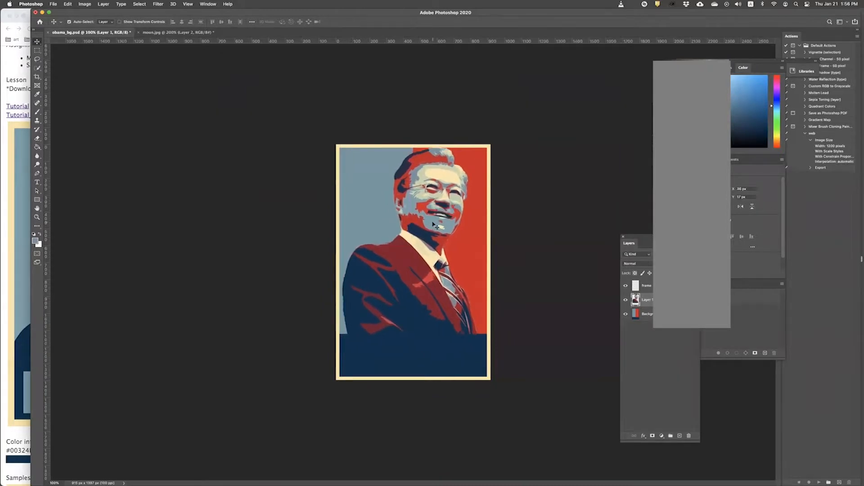
pyautogui.hotkey('shift', 'Right')
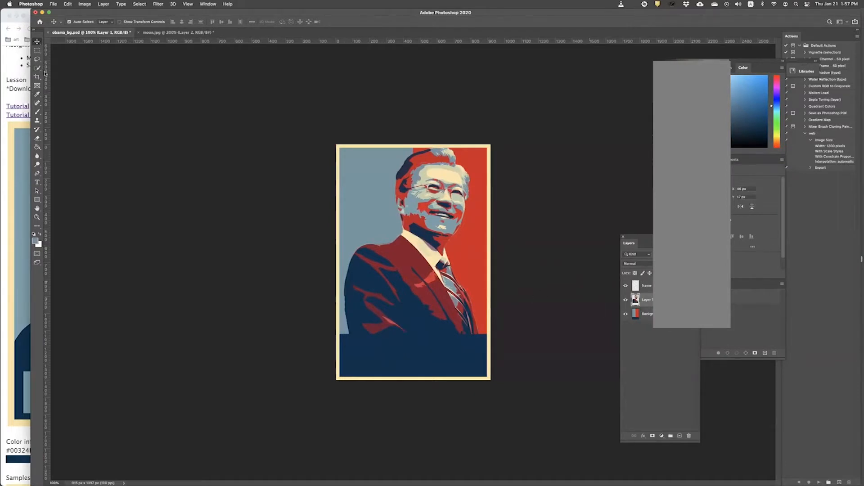
pyautogui.click(36, 182)
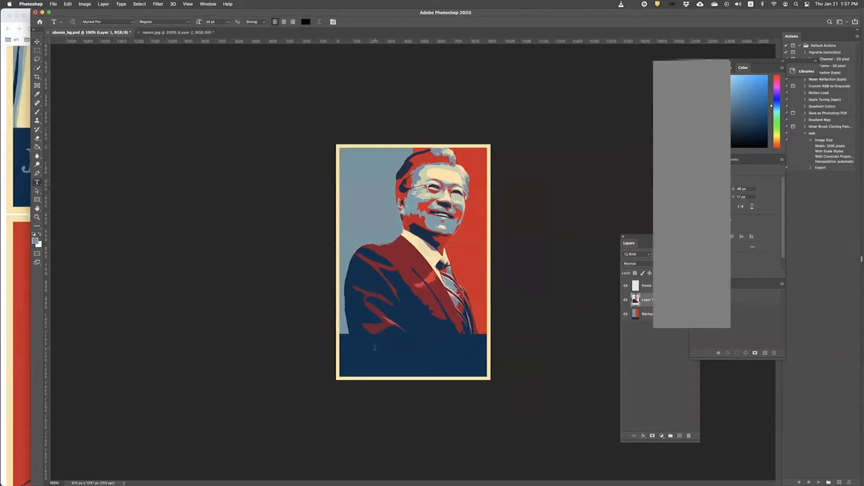
pyautogui.click(374, 347)
# Step: Select the typed title text and enlarge it to 72 pt, then 180 pt
pyautogui.write('Jaein M')
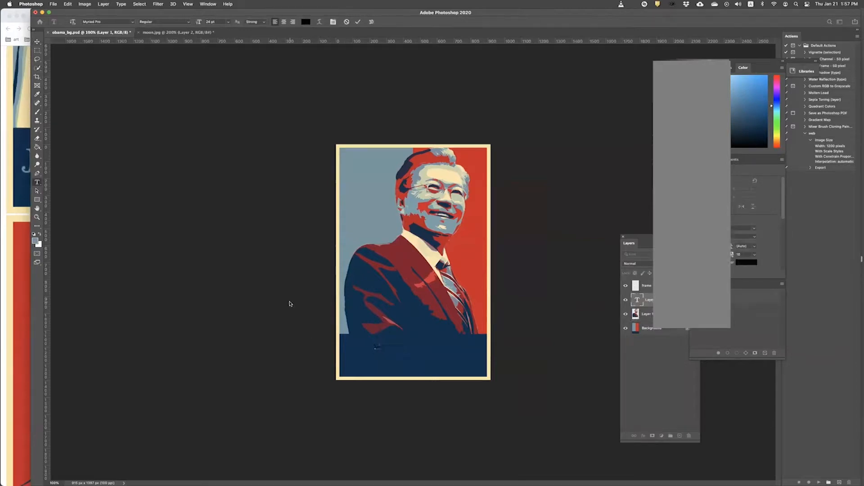
pyautogui.press('super+a')
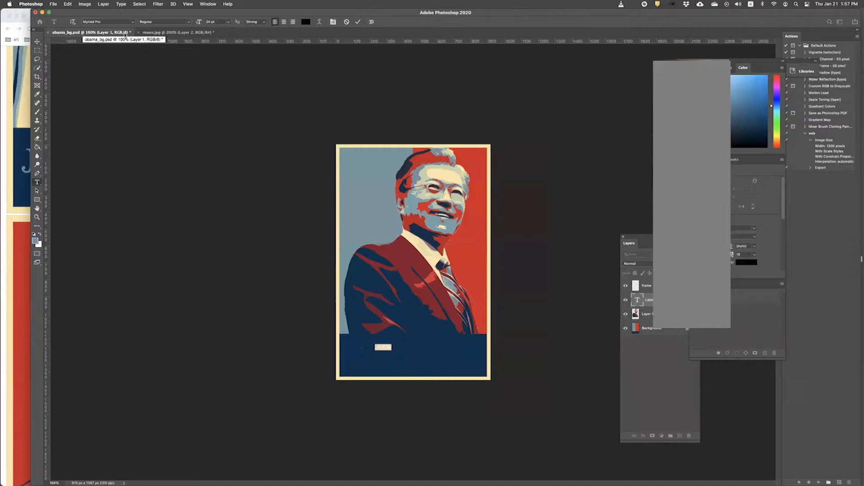
pyautogui.click(228, 22)
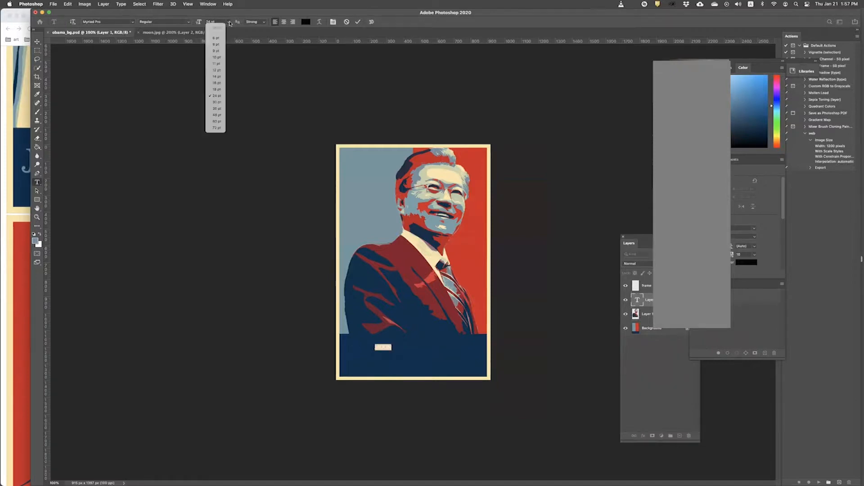
pyautogui.click(222, 129)
pyautogui.moveTo(218, 21); pyautogui.dragTo(137, 3)
pyautogui.write('1')
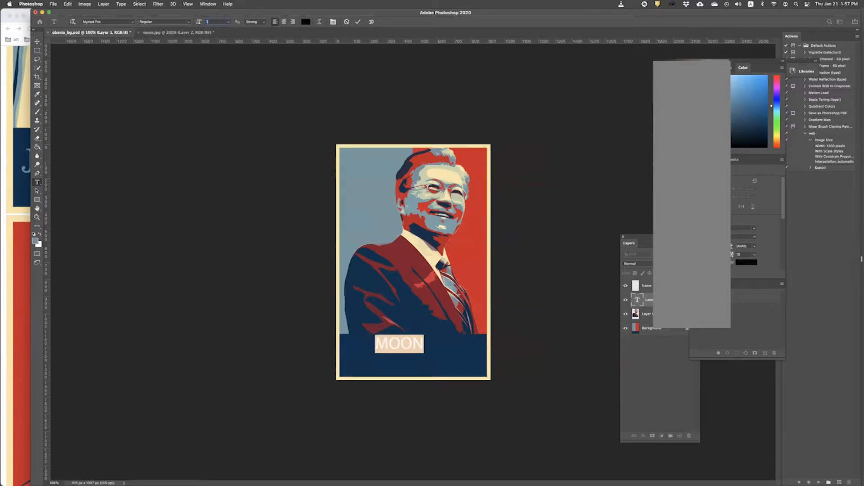
pyautogui.write('80')
pyautogui.press('Return')
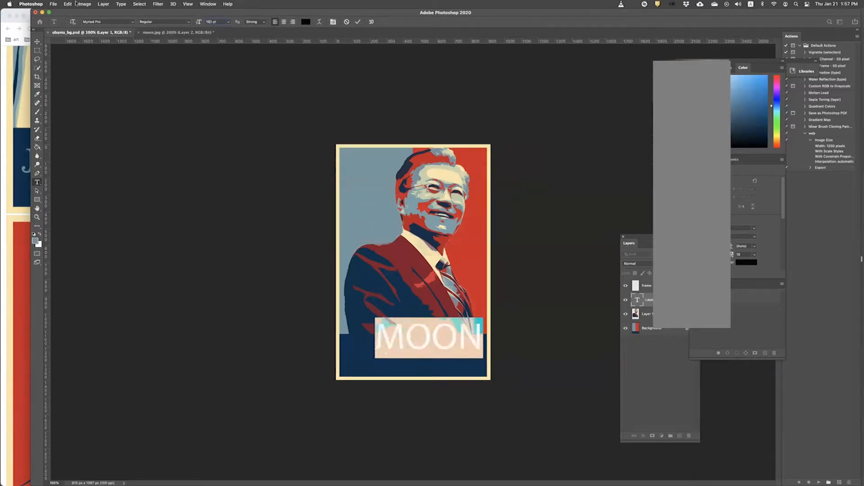
# Step: Commit the MOON text and position it across the navy band at the bottom
pyautogui.click(37, 41)
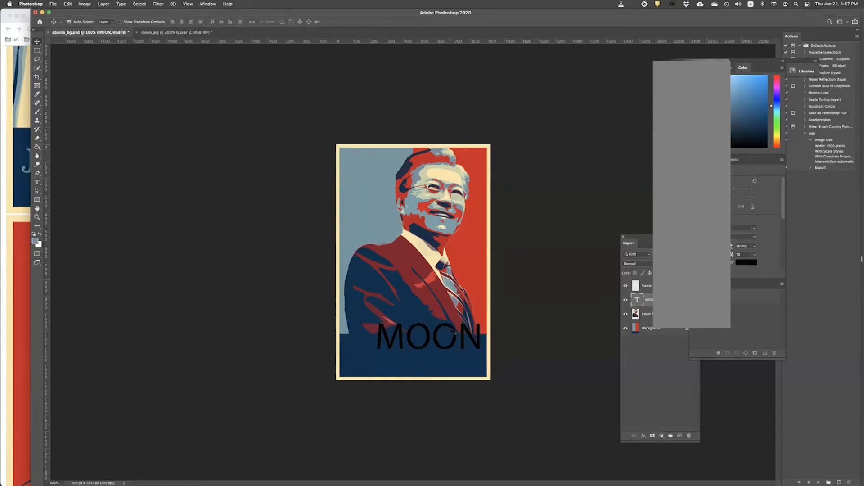
pyautogui.moveTo(452, 329); pyautogui.dragTo(436, 344)
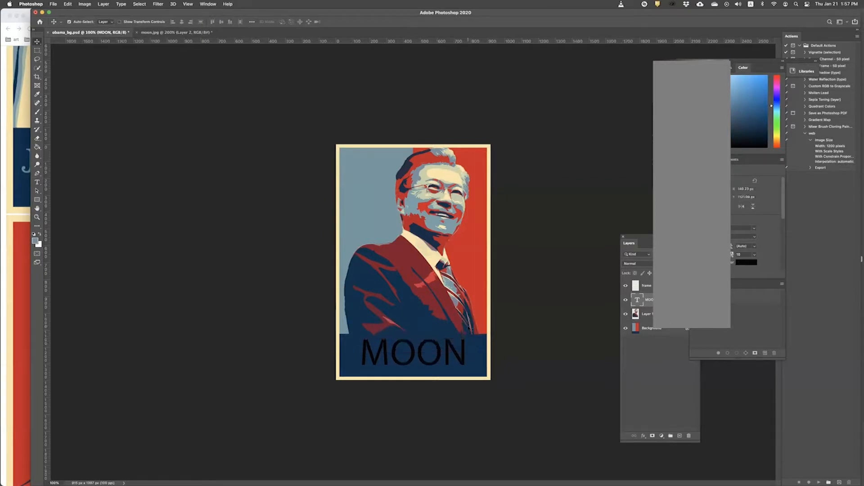
pyautogui.press('Down')
pyautogui.press('Down')
pyautogui.press('Down')
pyautogui.press('Down')
pyautogui.press('Down')
pyautogui.press('Left')
pyautogui.press('Left')
pyautogui.press('Left')
pyautogui.press('Left')
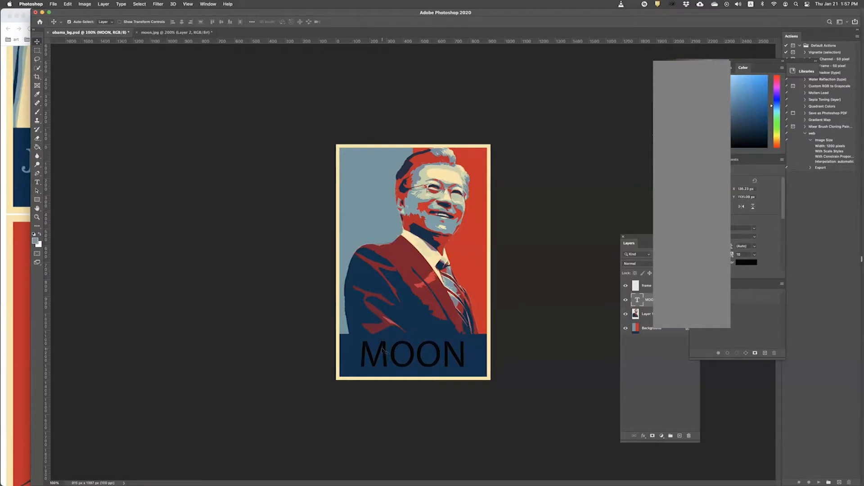
# Step: Set the MOON text colour to a grey sampled from the poster
pyautogui.click(36, 182)
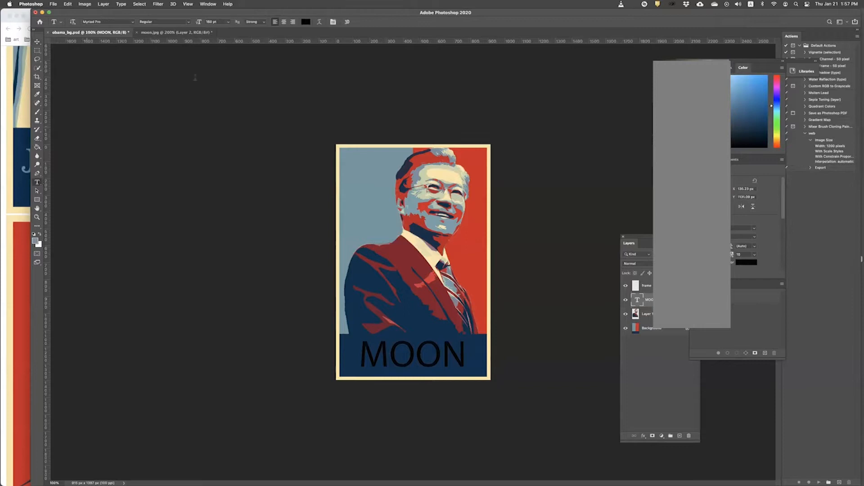
pyautogui.click(306, 22)
pyautogui.click(468, 182)
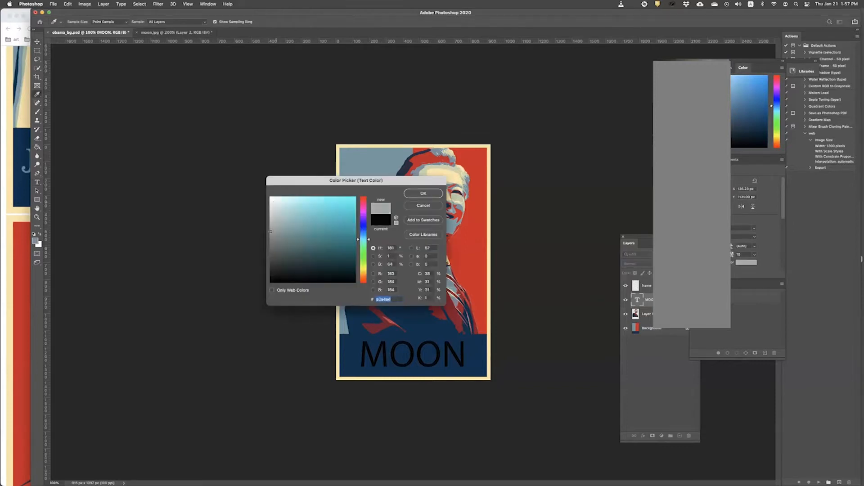
pyautogui.click(423, 193)
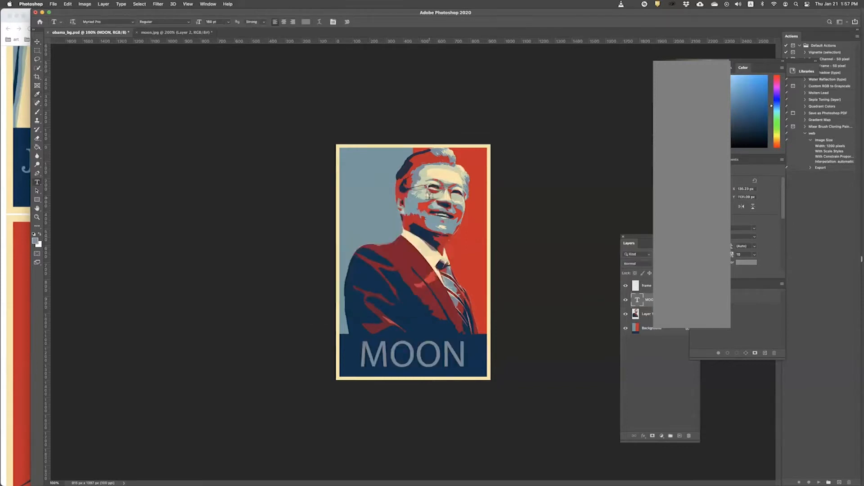
# Step: Change MOON to Bold and nudge it down and left within the navy band
pyautogui.click(188, 21)
pyautogui.click(178, 30)
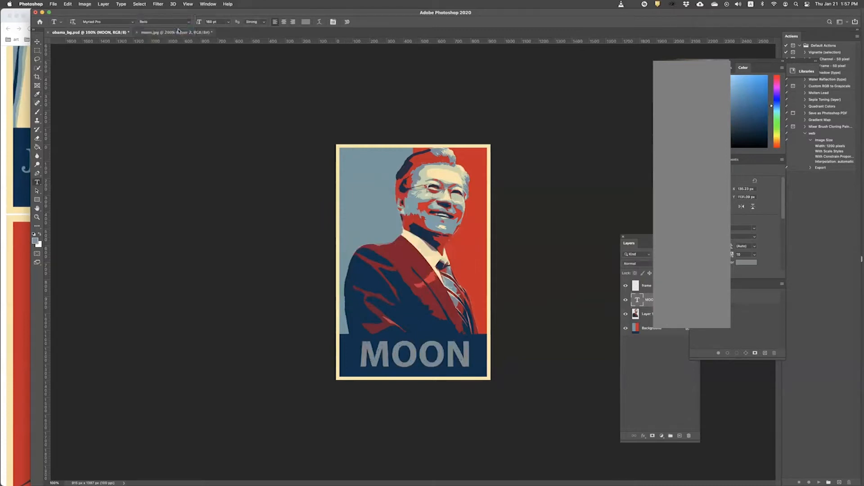
pyautogui.click(37, 41)
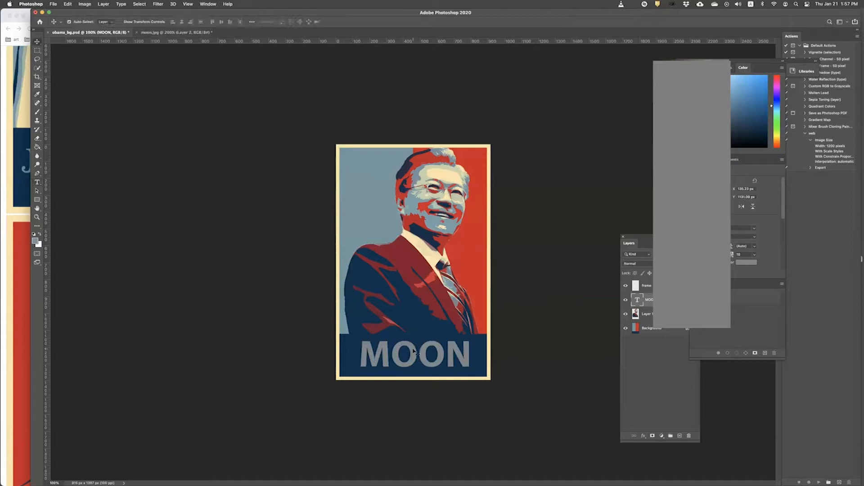
pyautogui.press('Down')
pyautogui.press('Down')
pyautogui.press('Down')
pyautogui.press('Down')
pyautogui.press('Down')
pyautogui.press('Down')
pyautogui.press('Down')
pyautogui.press('Down')
pyautogui.press('Down')
pyautogui.press('Down')
pyautogui.press('Down')
pyautogui.press('Down')
pyautogui.press('Down')
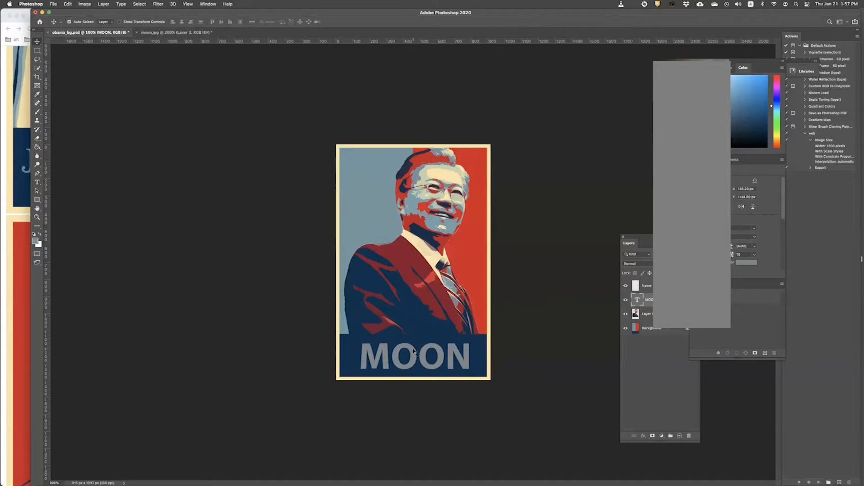
pyautogui.press('Left')
pyautogui.press('Left')
pyautogui.press('Left')
pyautogui.press('Left')
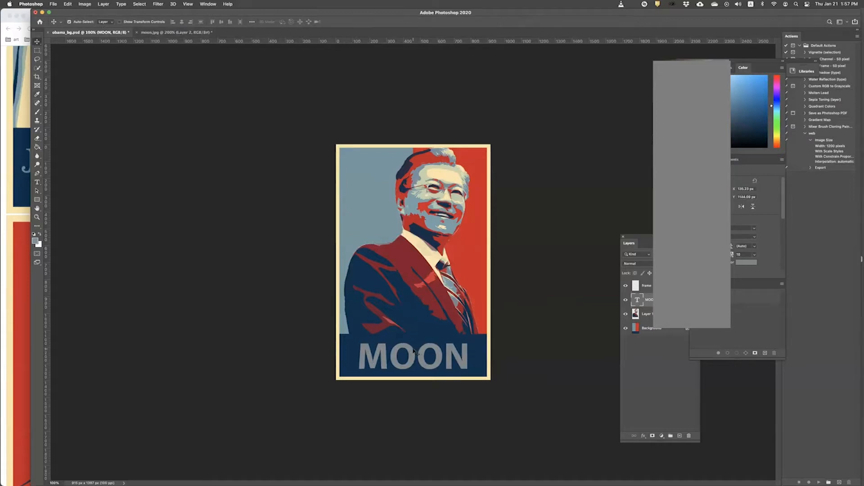
pyautogui.click(533, 328)
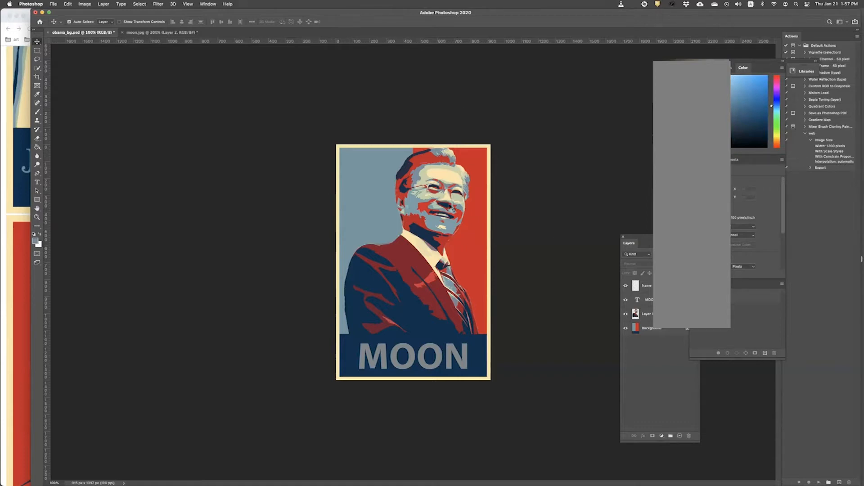
# Step: Start a Save As of the poster with Photoshop PDF as the format
pyautogui.click(54, 4)
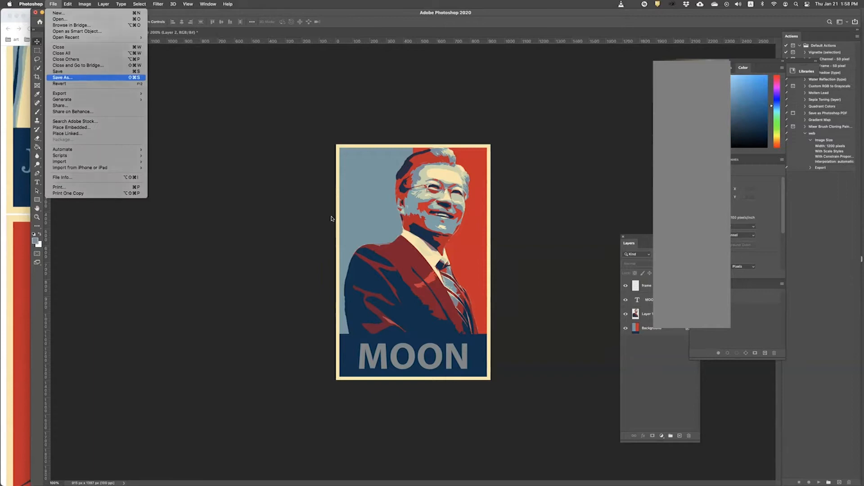
pyautogui.click(63, 77)
pyautogui.moveTo(356, 95); pyautogui.dragTo(226, 119)
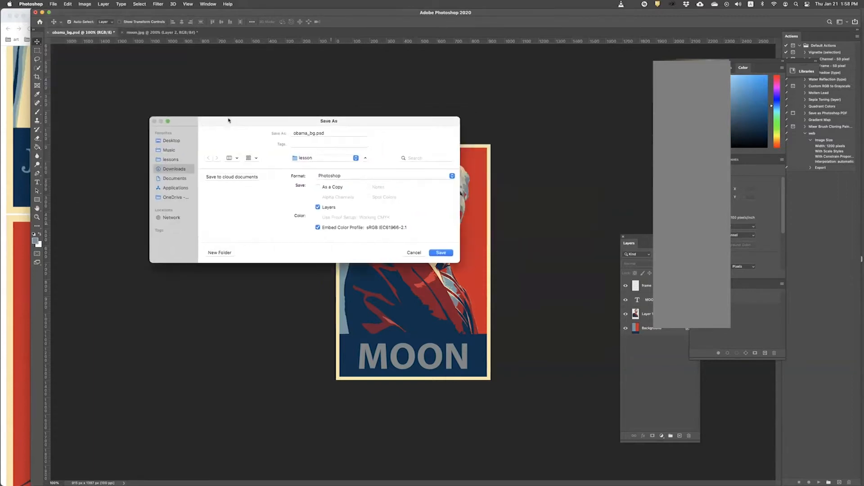
pyautogui.click(330, 175)
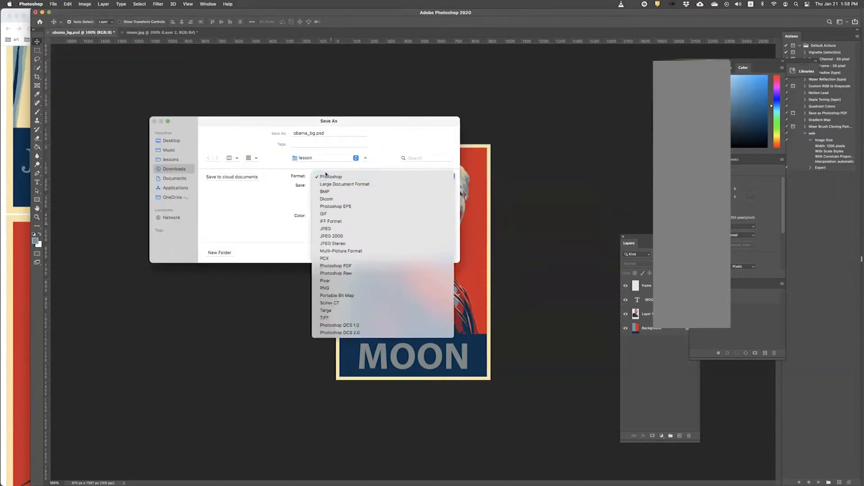
pyautogui.click(334, 178)
pyautogui.click(336, 180)
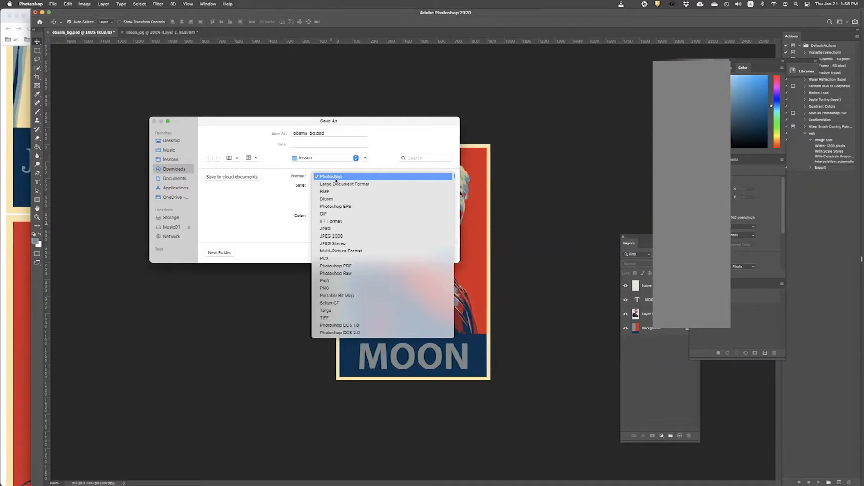
pyautogui.click(341, 265)
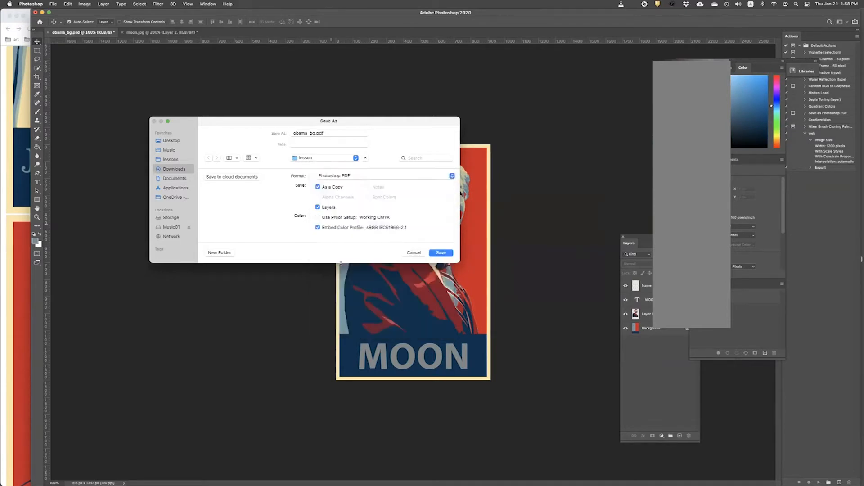
# Step: Check the assignment page's PDF requirement, then return to Photoshop's save window
pyautogui.click(27, 155)
pyautogui.scroll(15, 130, 161)
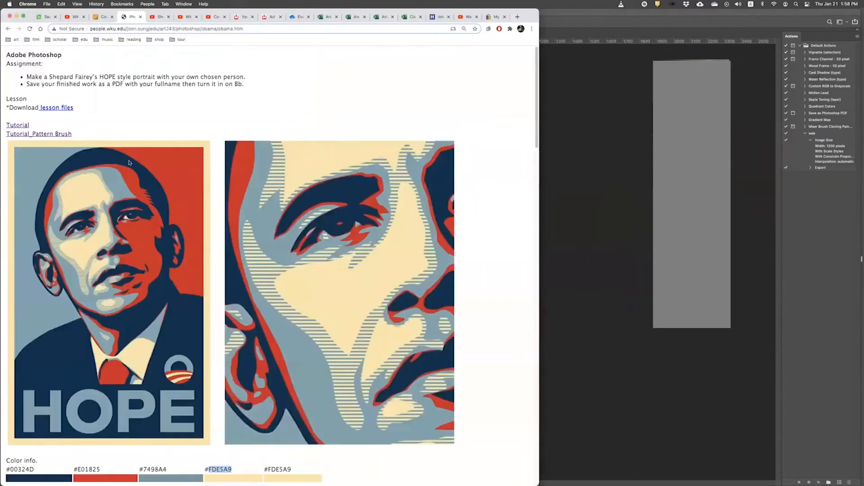
pyautogui.moveTo(111, 84); pyautogui.dragTo(121, 85)
pyautogui.press('super+Tab')
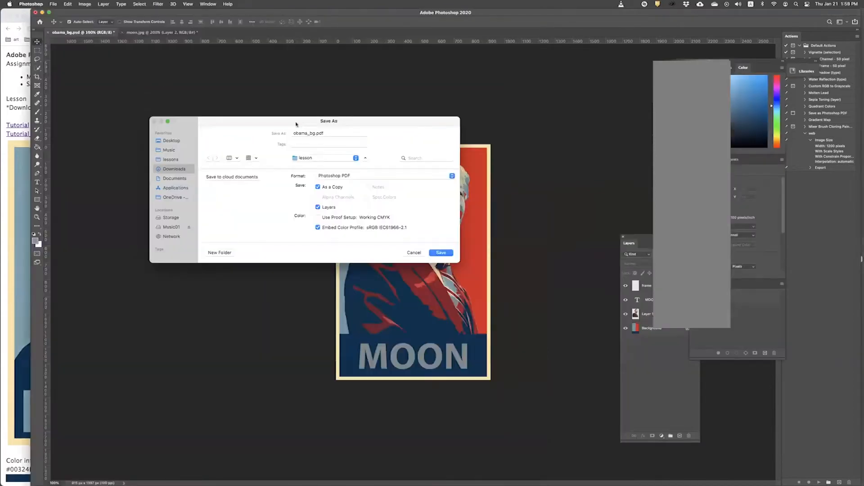
# Step: Name the file with the student's full name and save it to the Desktop
pyautogui.click(312, 134)
pyautogui.moveTo(312, 134); pyautogui.dragTo(254, 129)
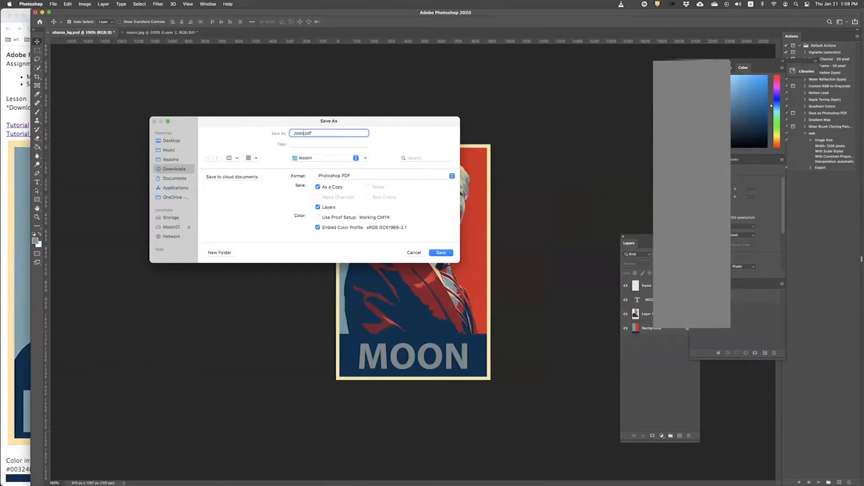
pyautogui.click(314, 159)
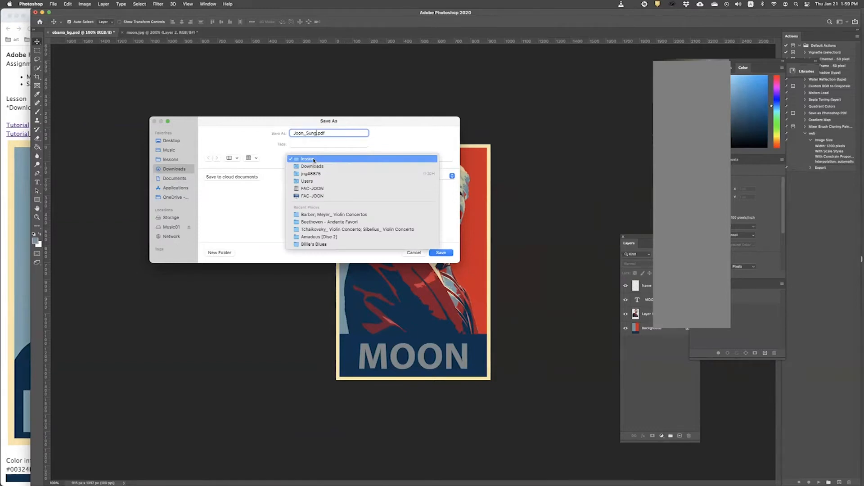
pyautogui.click(314, 160)
pyautogui.click(176, 141)
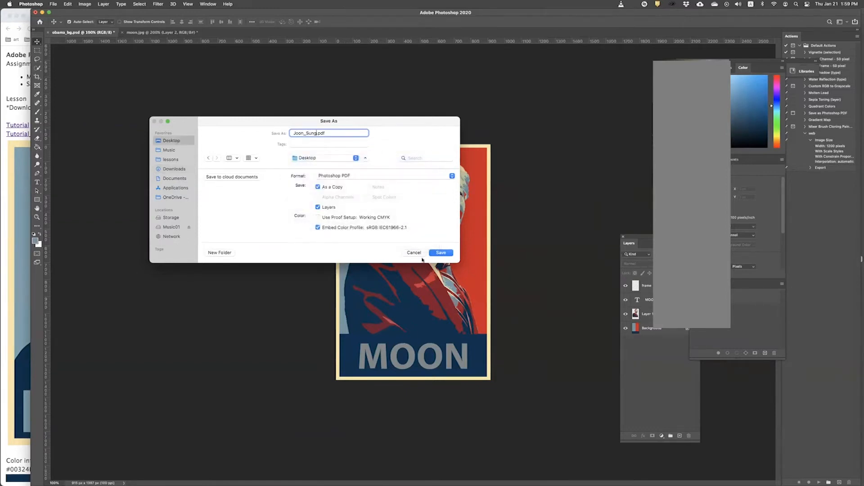
pyautogui.click(442, 253)
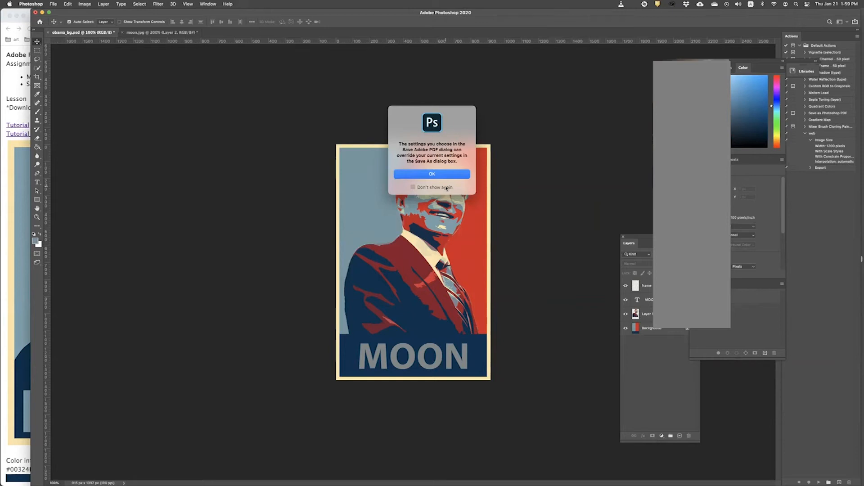
# Step: Write the PDF with the High Quality Print preset, keeping editing capabilities, then hide Photoshop
pyautogui.click(448, 174)
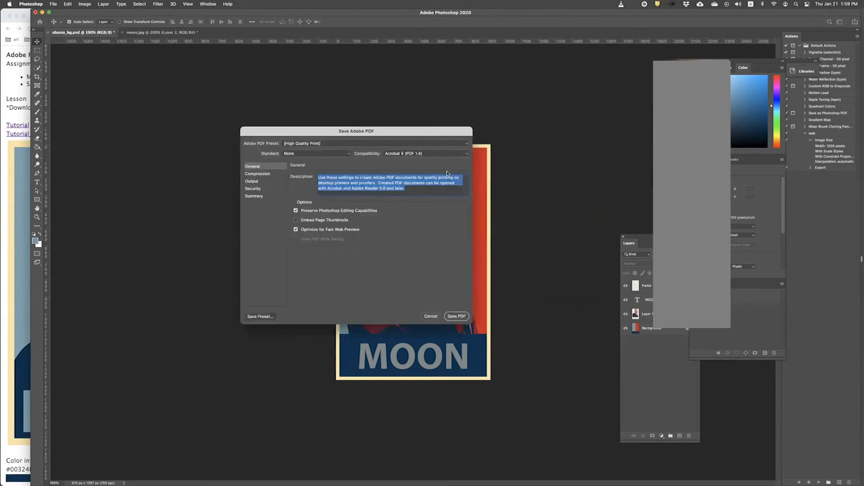
pyautogui.click(457, 316)
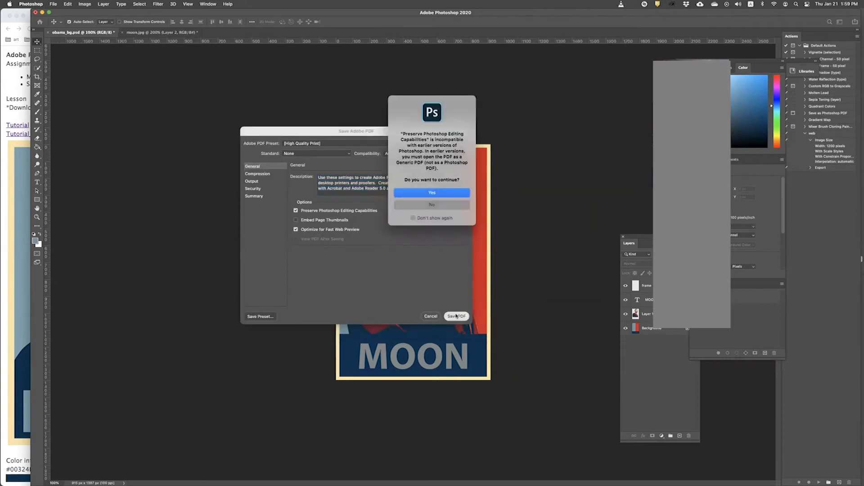
pyautogui.click(445, 197)
pyautogui.press('super+h')
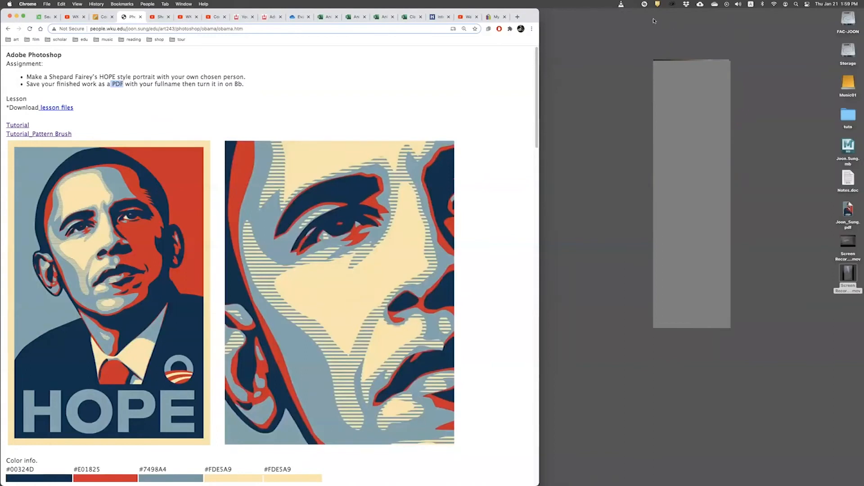
pyautogui.click(840, 219)
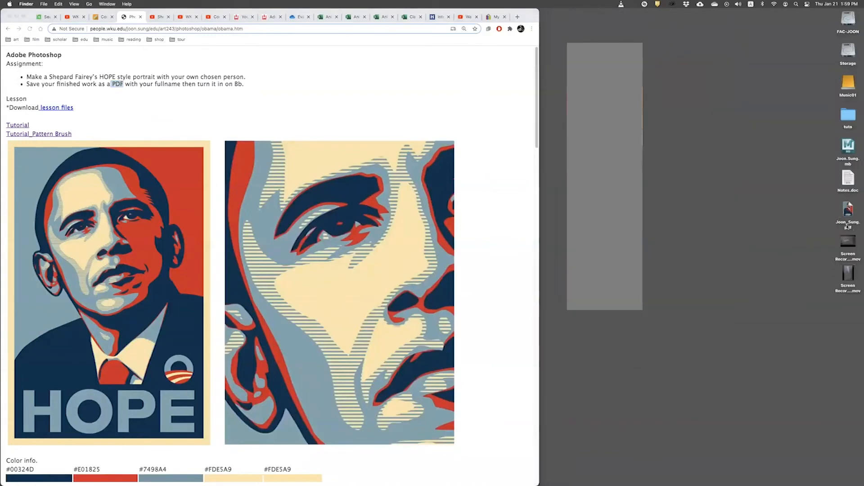
pyautogui.click(848, 231)
pyautogui.doubleClick(847, 215)
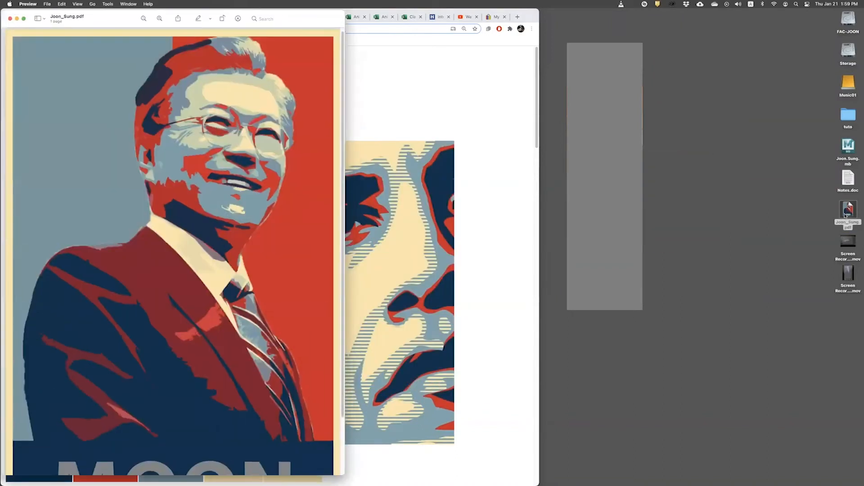
pyautogui.moveTo(113, 21); pyautogui.dragTo(233, 20)
pyautogui.scroll(-3, 255, 191)
pyautogui.scroll(3, 256, 191)
pyautogui.press('super+minus')
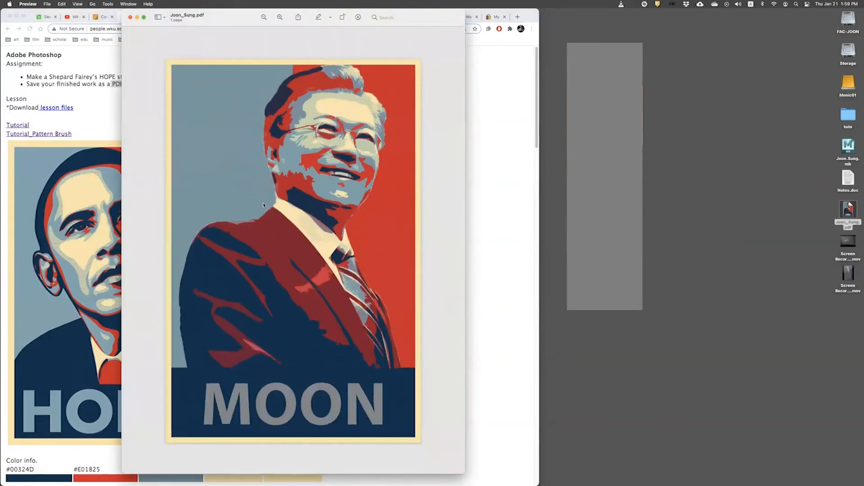
pyautogui.click(130, 17)
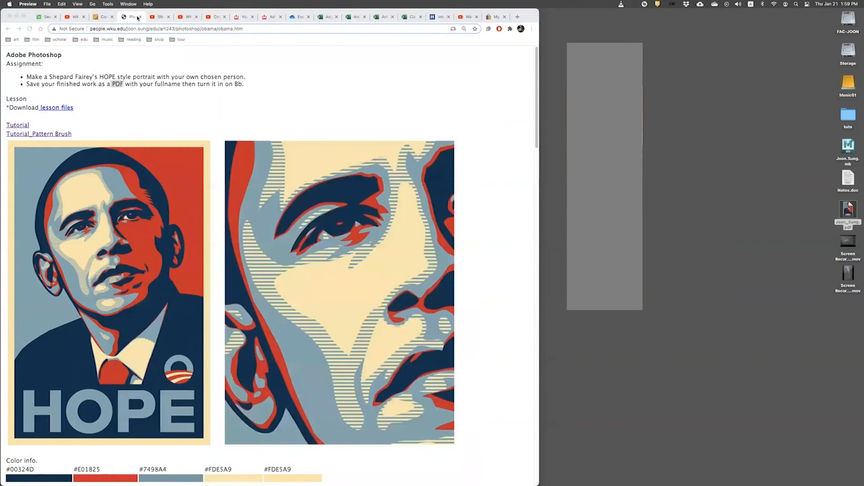
pyautogui.click(847, 213)
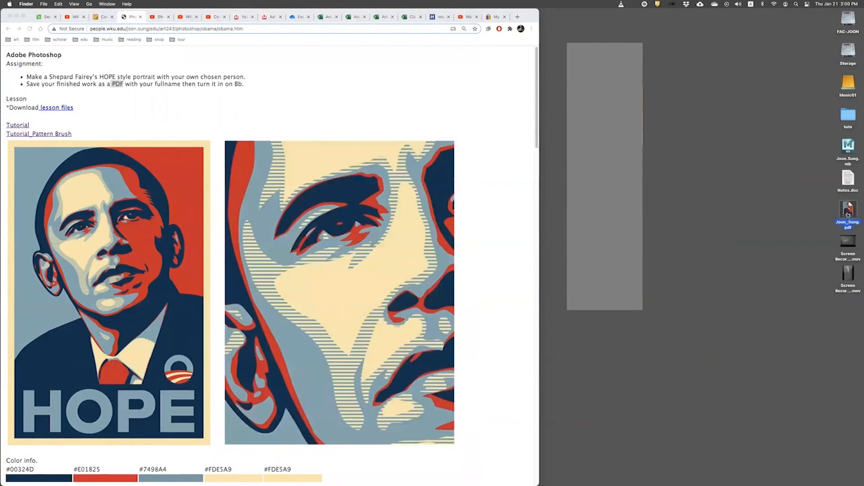